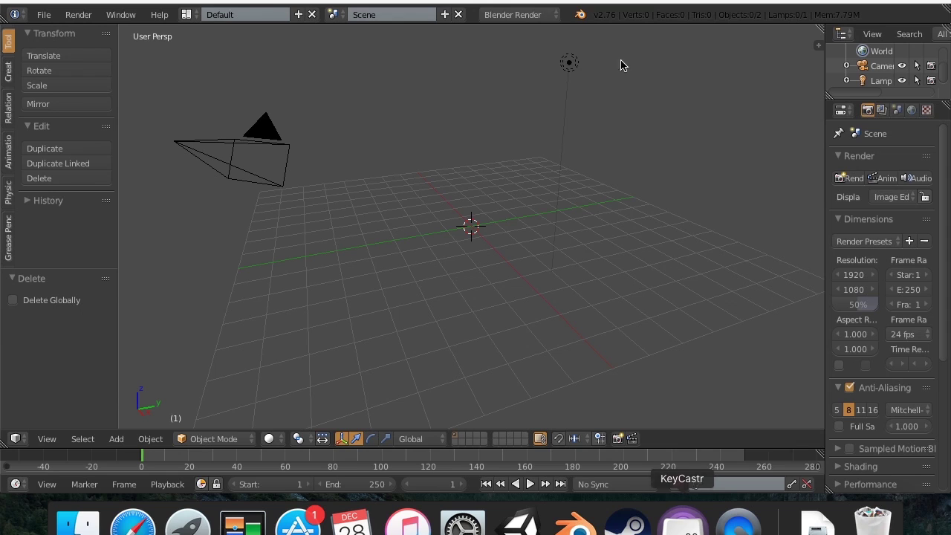
- Toggle KeyCastr's keystroke casting, then quit KeyCastr
left_click(549, 2)
left_click(571, 24)
left_click(550, 1)
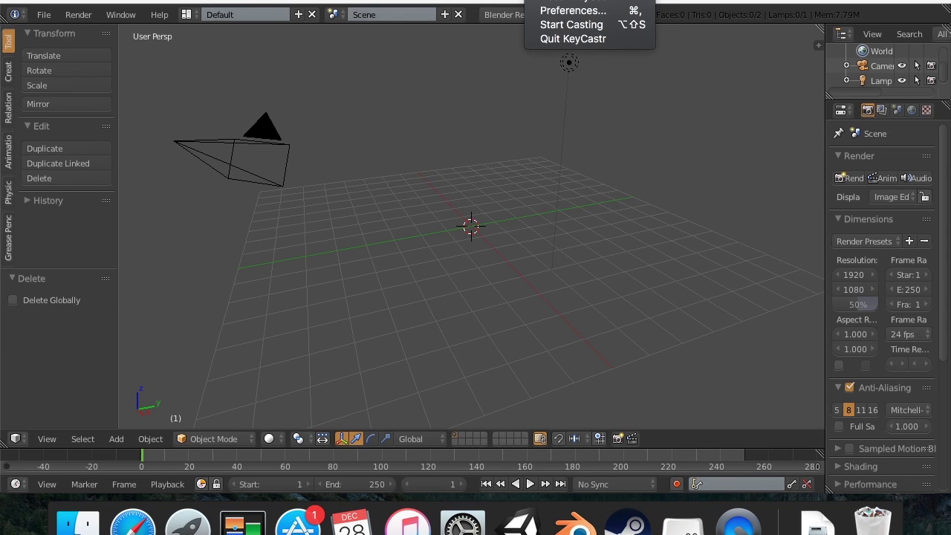
left_click(571, 24)
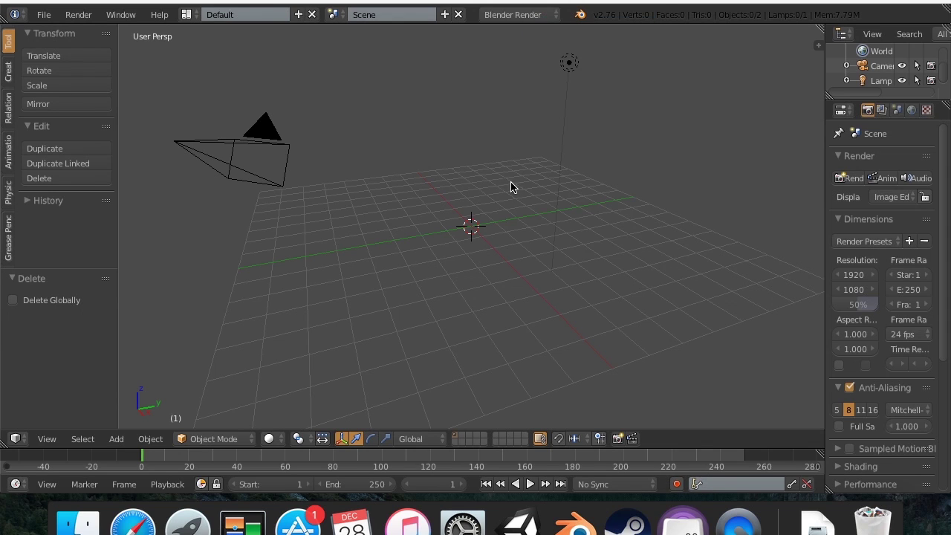
left_click(550, 2)
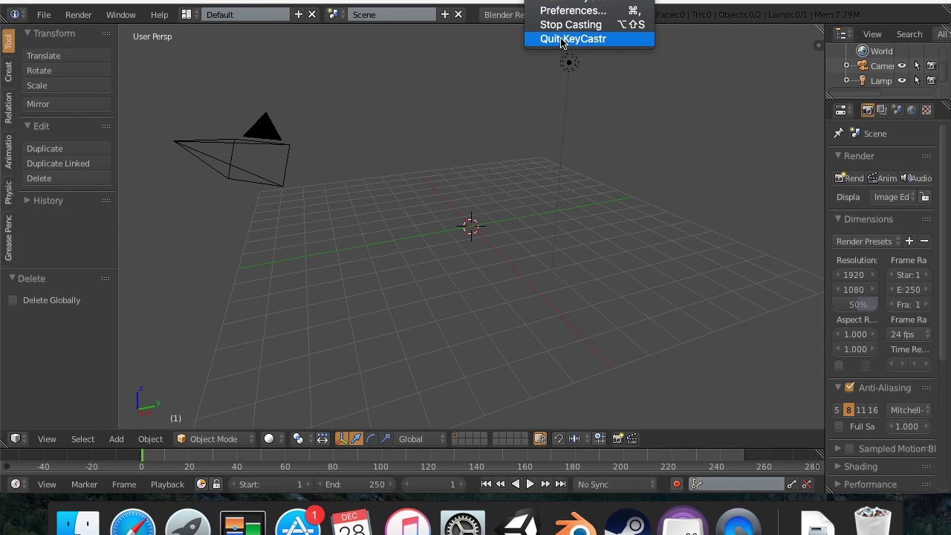
left_click(562, 40)
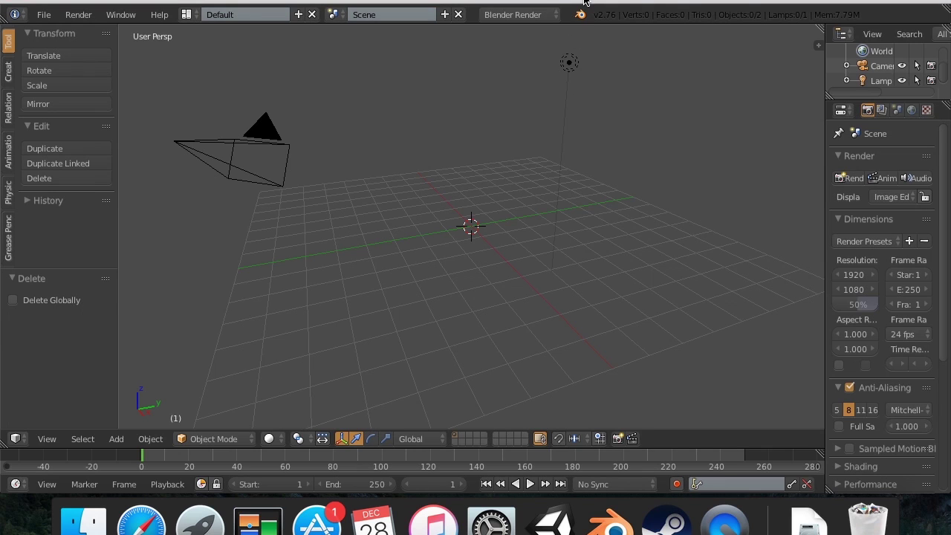
- Show the macOS on-screen keyboard viewer and nudge its window slightly
left_click(628, 6)
left_click(629, 36)
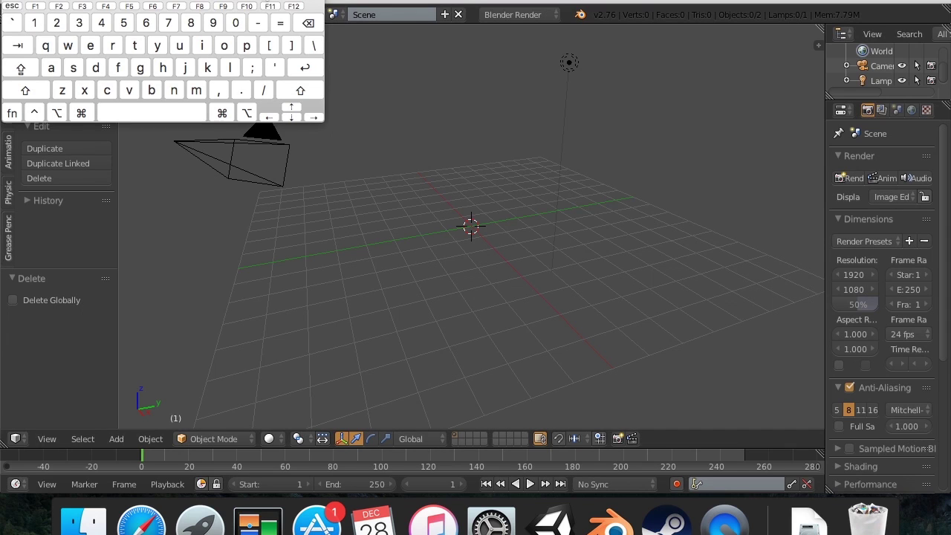
mouse_move(263, 0)
left_mouse_down()
mouse_move(242, 1)
mouse_move(262, 1)
left_mouse_up()
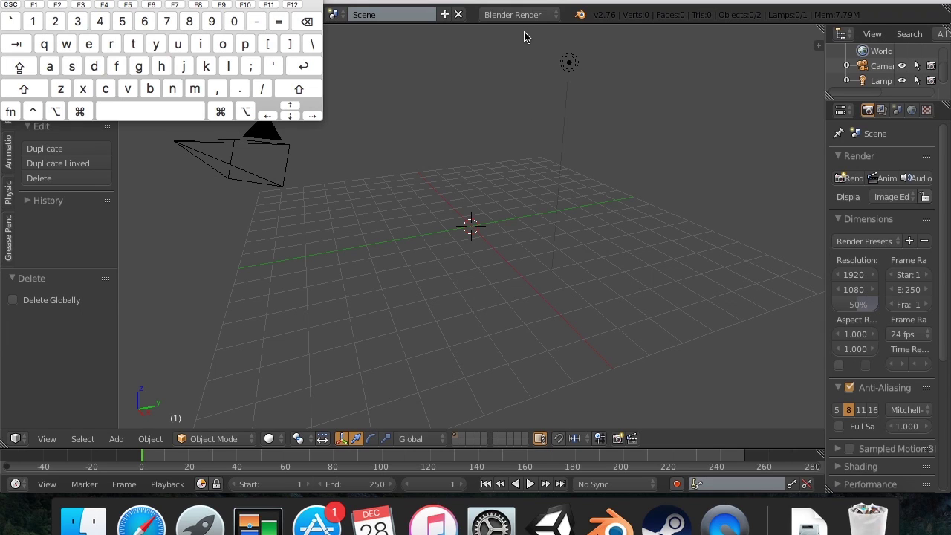
- Reload the start-up file and move the on-screen keyboard away from the tool shelf and 3D view's main area
key("super+n")
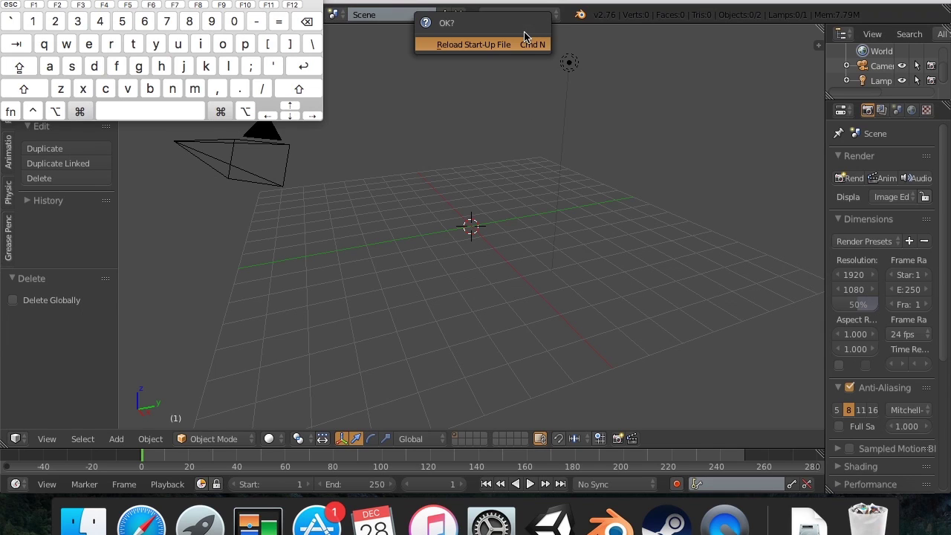
left_click(511, 46)
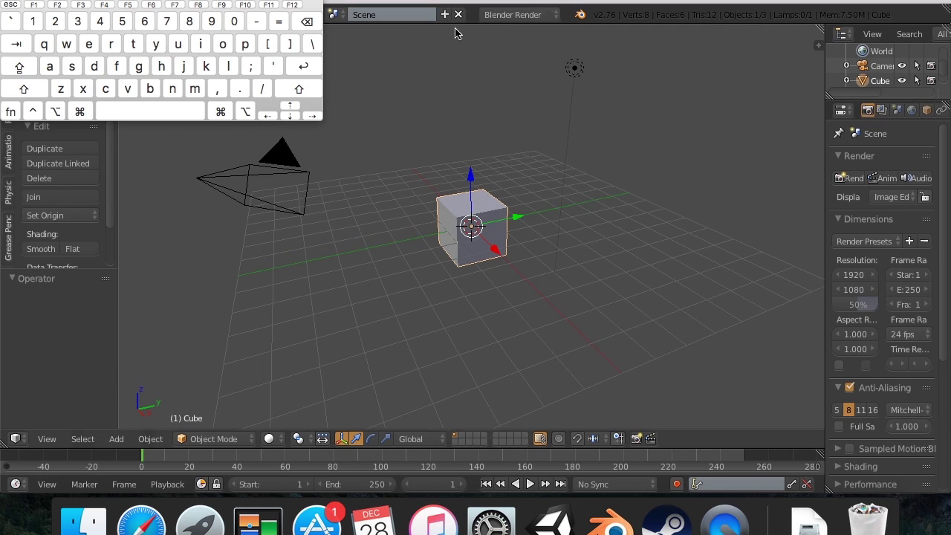
left_click_drag(275, 2, 901, 375)
scroll(900, 247, "down", 1)
scroll(904, 248, "up", 1)
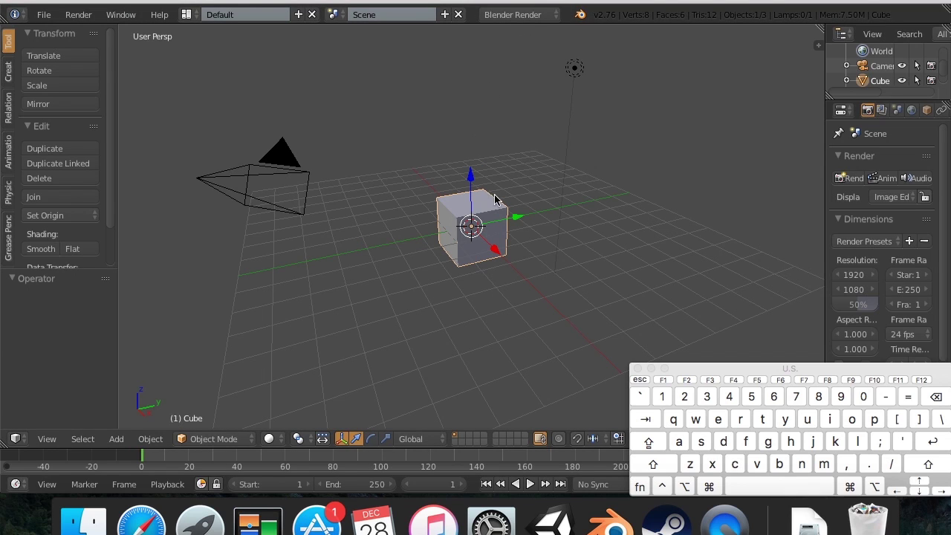
- Replace the default cube with a plane mesh enlarged by a factor of about 8.6
key("x")
left_click(482, 215)
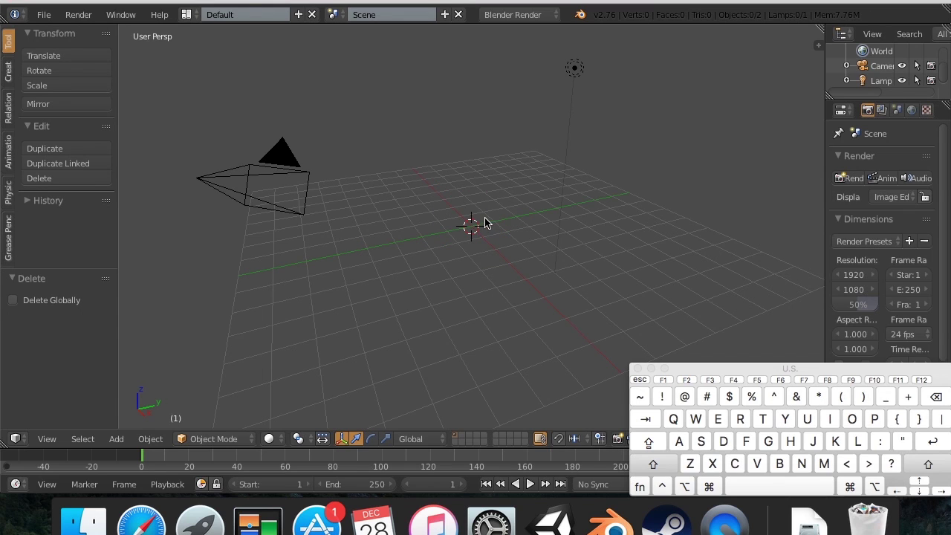
key("shift+a")
mouse_move(484, 222)
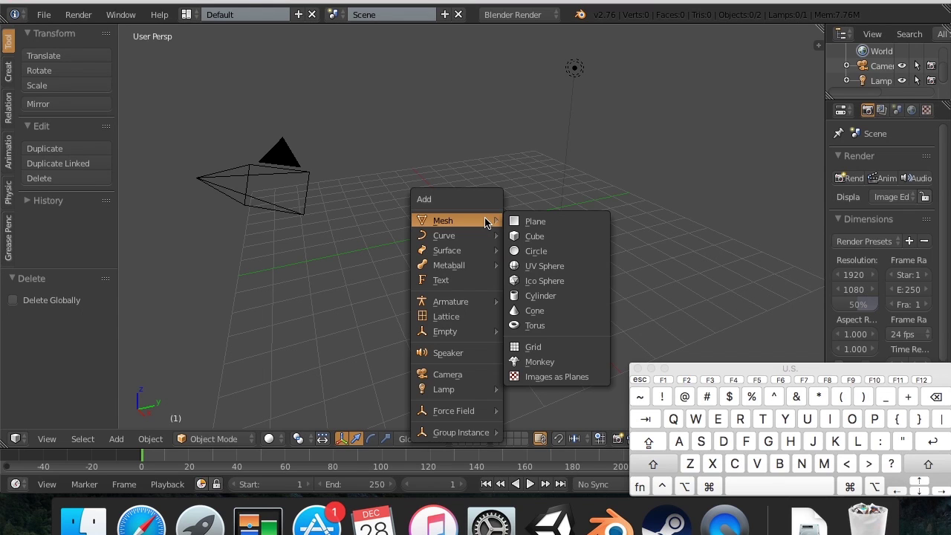
left_click(535, 222)
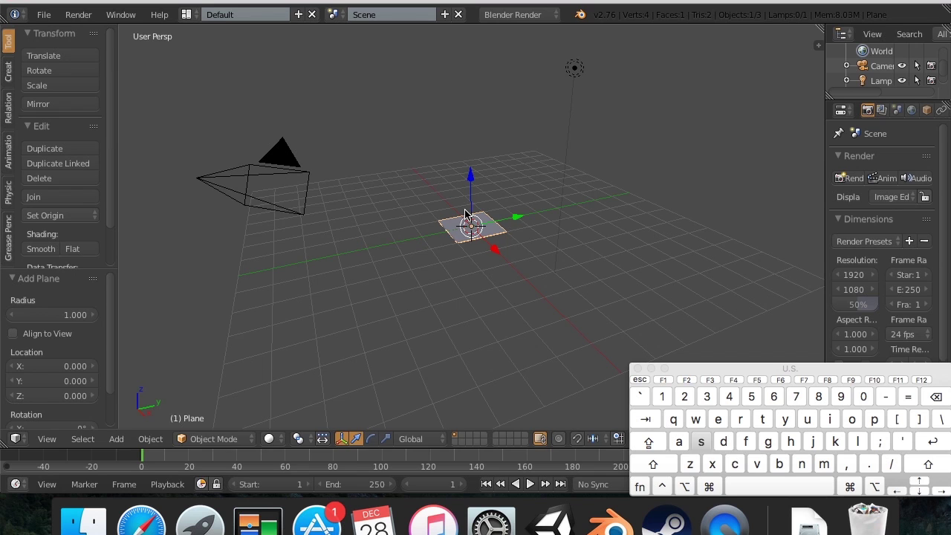
key("s")
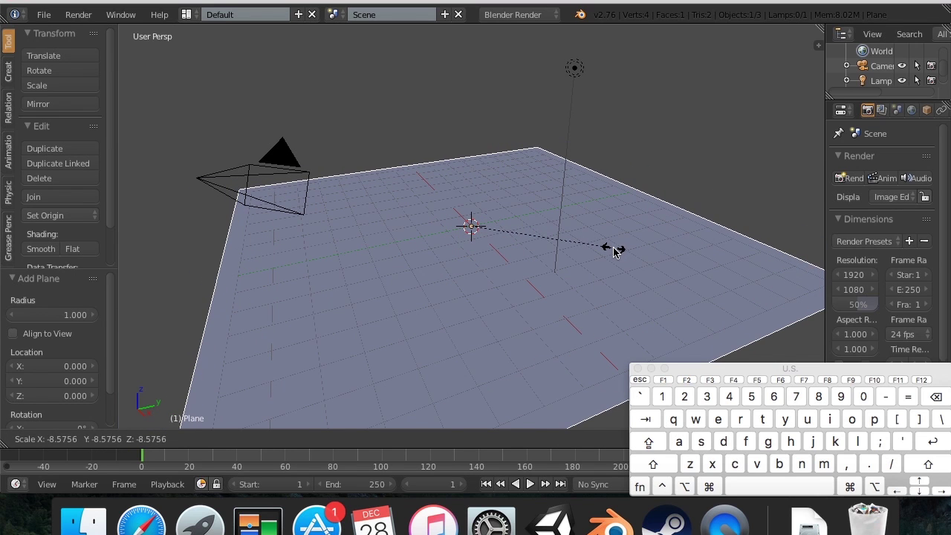
left_click(614, 252)
- Add a cube mesh and raise it about 1.05 units along the Z axis
key("shift+a")
mouse_move(542, 205)
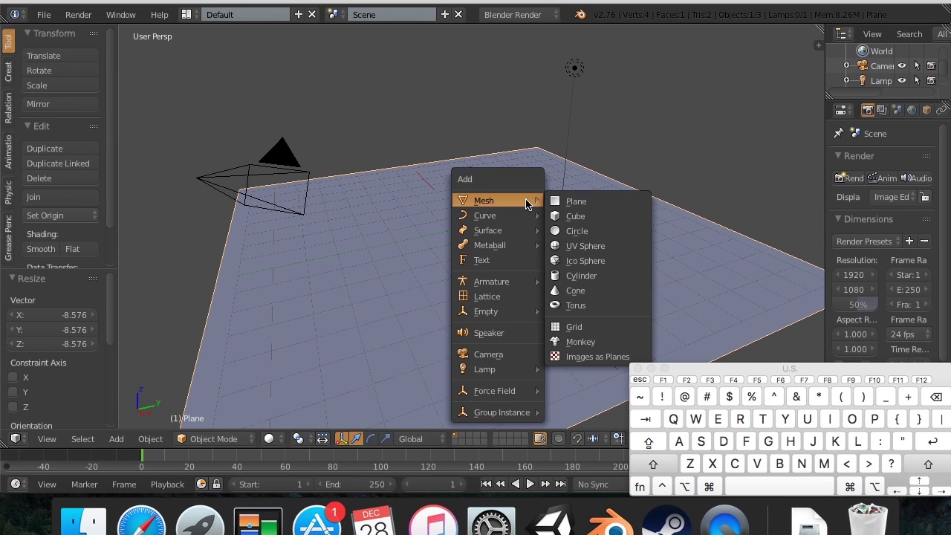
left_click(561, 216)
left_click_drag(479, 171, 477, 151)
- Look through the camera and scale the cube by a factor of 0.5
key("KP_0")
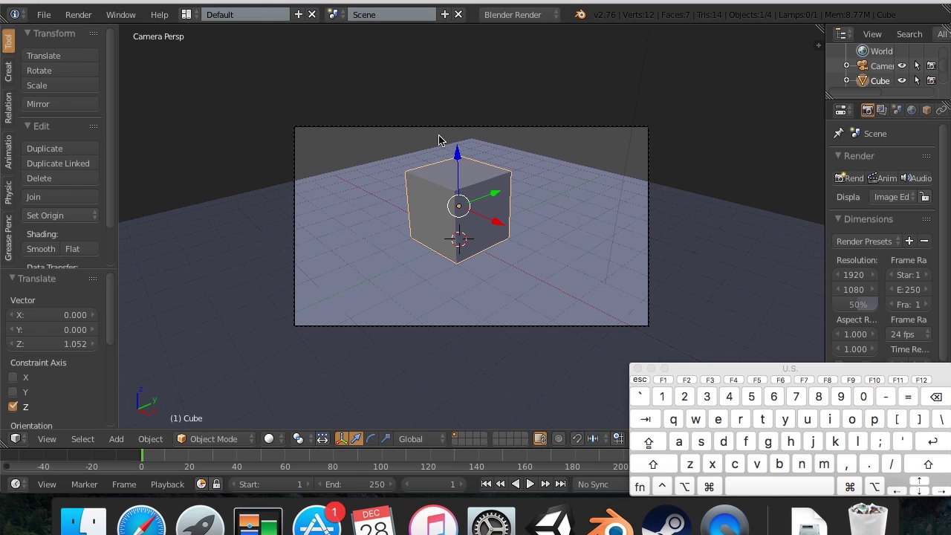
type("s.5")
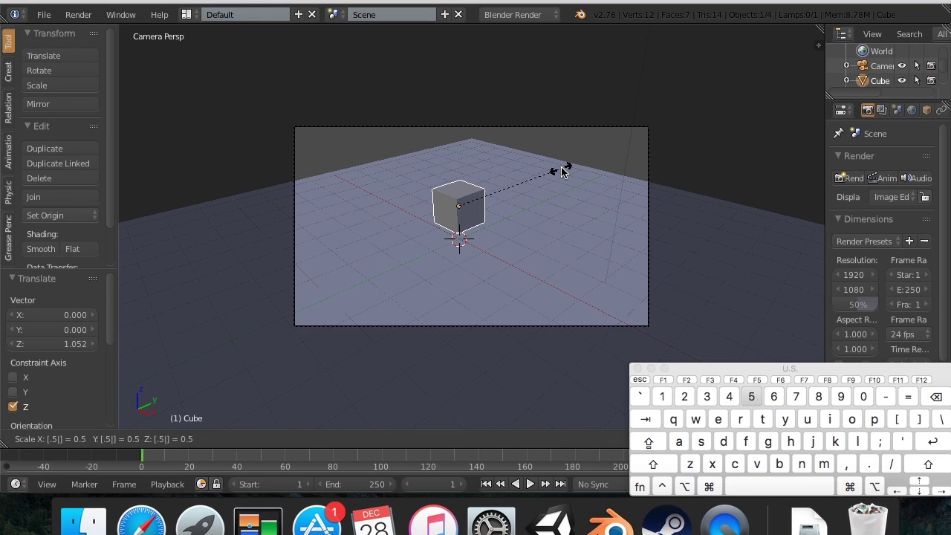
key("Return")
- Scale the cube by 1.25 and lower it about 0.415 units along Z onto the plane
key("s")
type("1.24")
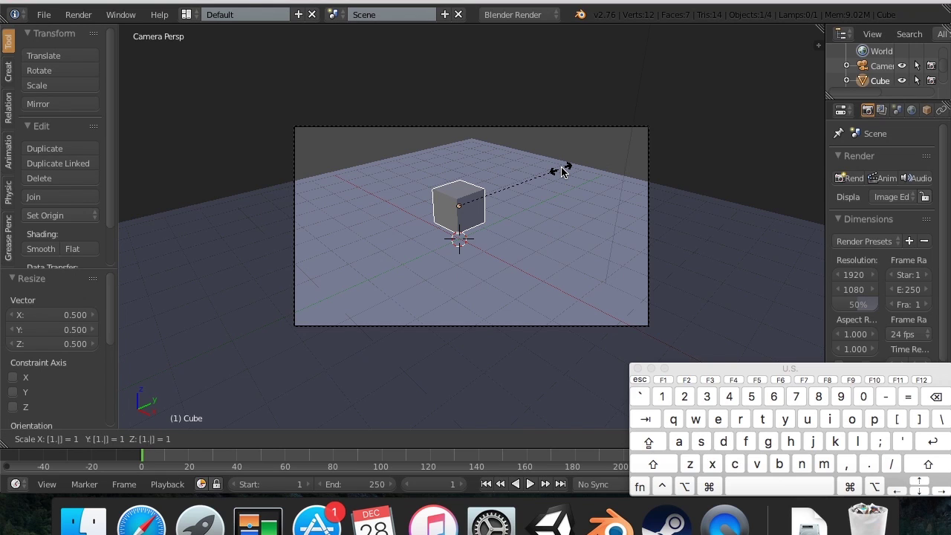
key("BackSpace")
type("5")
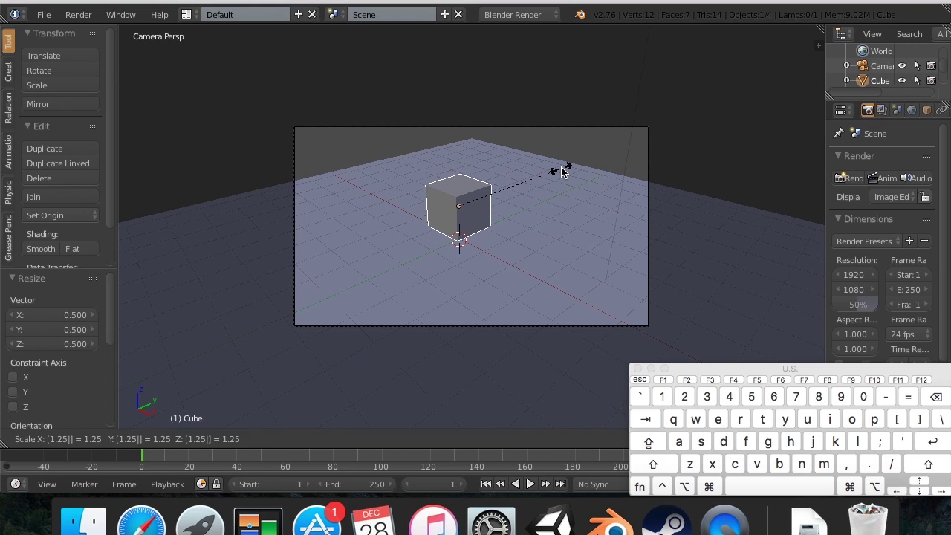
key("Return")
left_click_drag(461, 154, 457, 169)
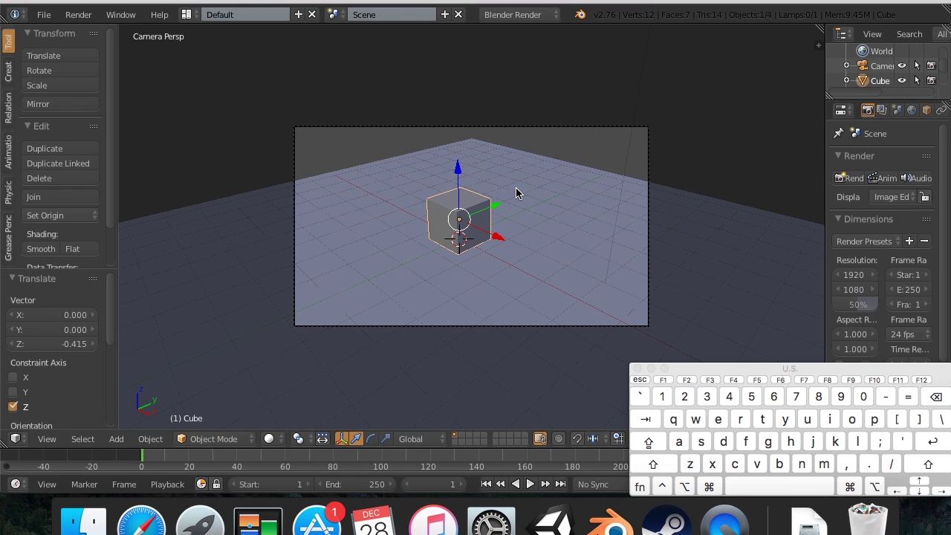
- Examine the cube's lighting and shadow in rendered shading from several angles, keeping Blender Render as the engine, and return to solid shading
key("shift+z")
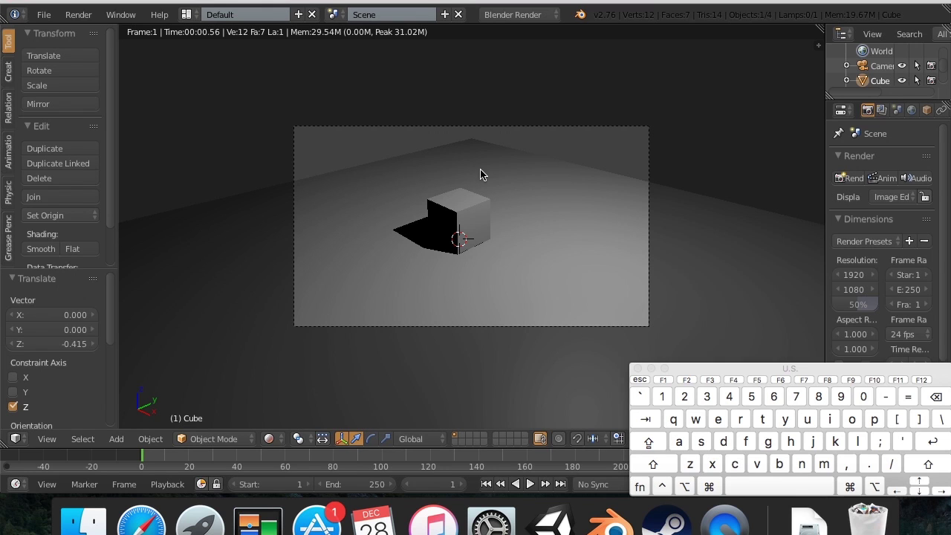
key("KP_0")
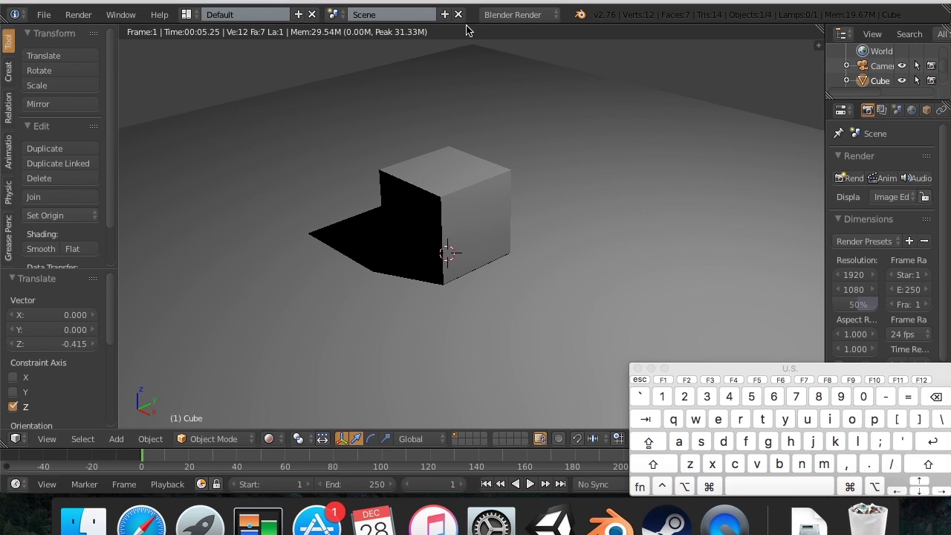
left_click(520, 15)
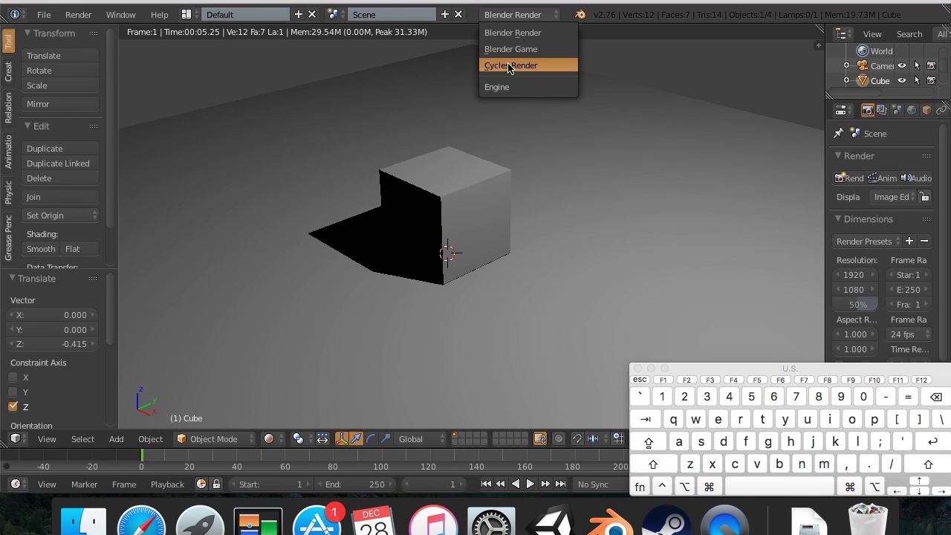
left_click(511, 33)
key("KP_0")
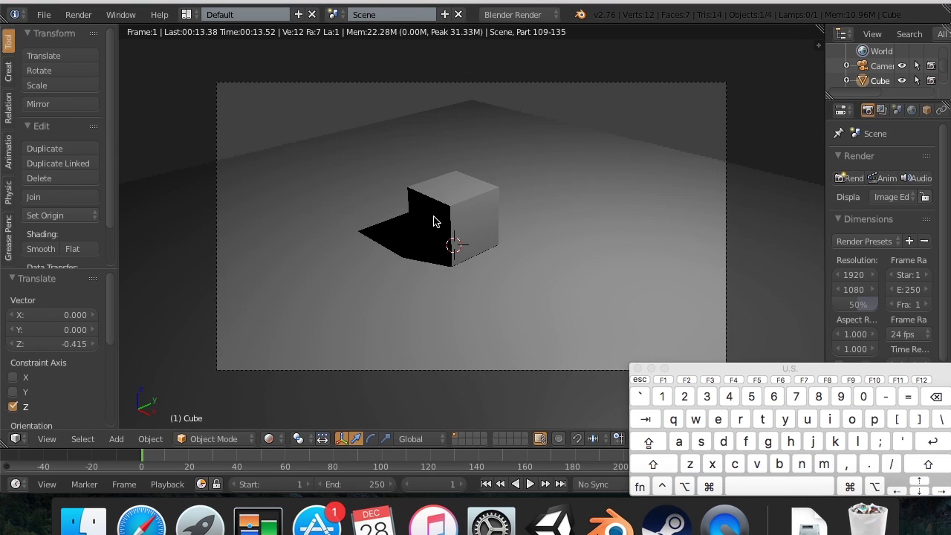
middle_click_drag(482, 198, 342, 193)
scroll(339, 194, "down", 5)
scroll(342, 170, "up", 3)
scroll(344, 171, "up", 2)
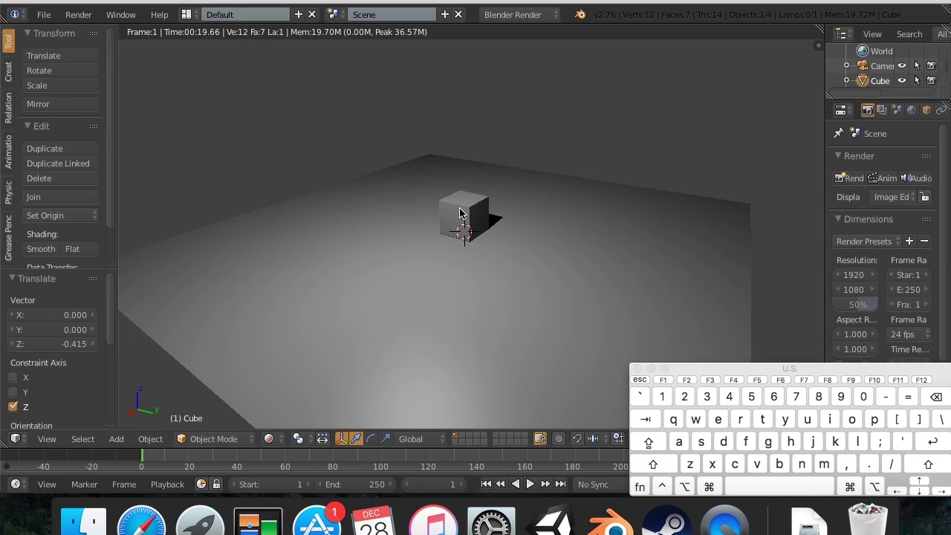
key("KP_0")
key("shift+z")
- Select the lamp above the plane and widen the outliner and properties area
scroll(459, 209, "down", 3)
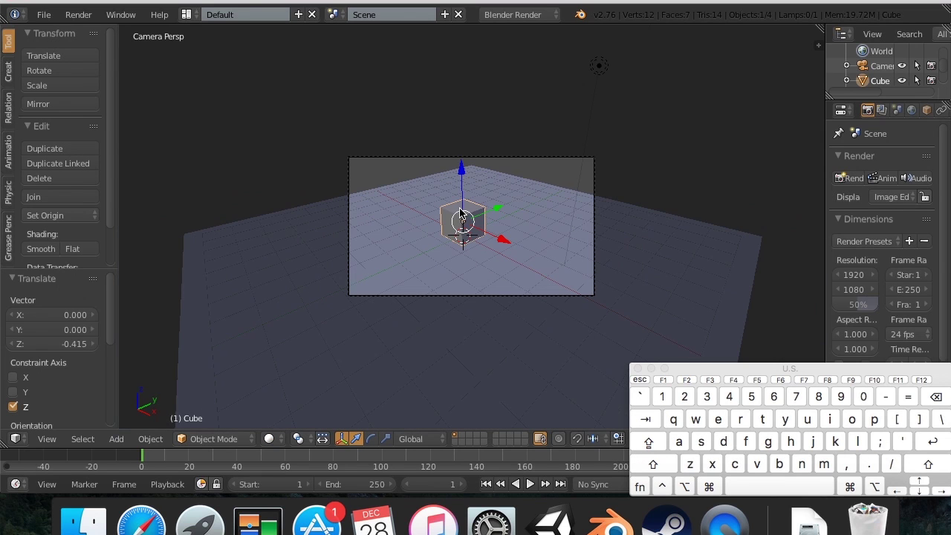
right_click(590, 151)
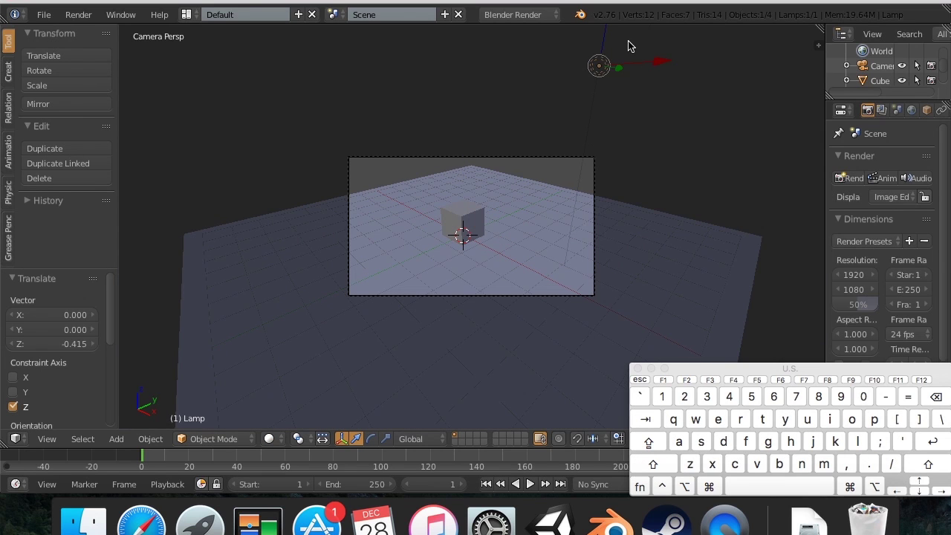
scroll(891, 63, "down", 2)
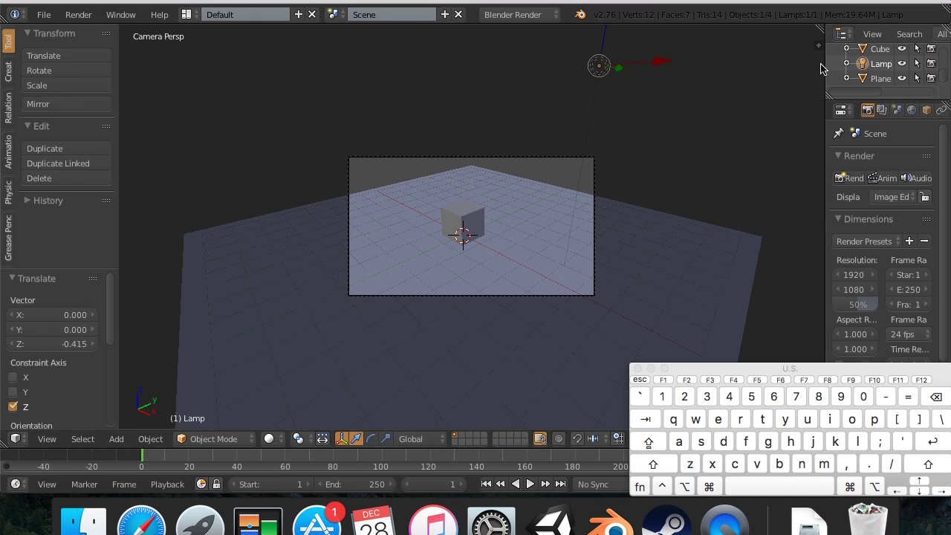
left_click_drag(825, 74, 751, 74)
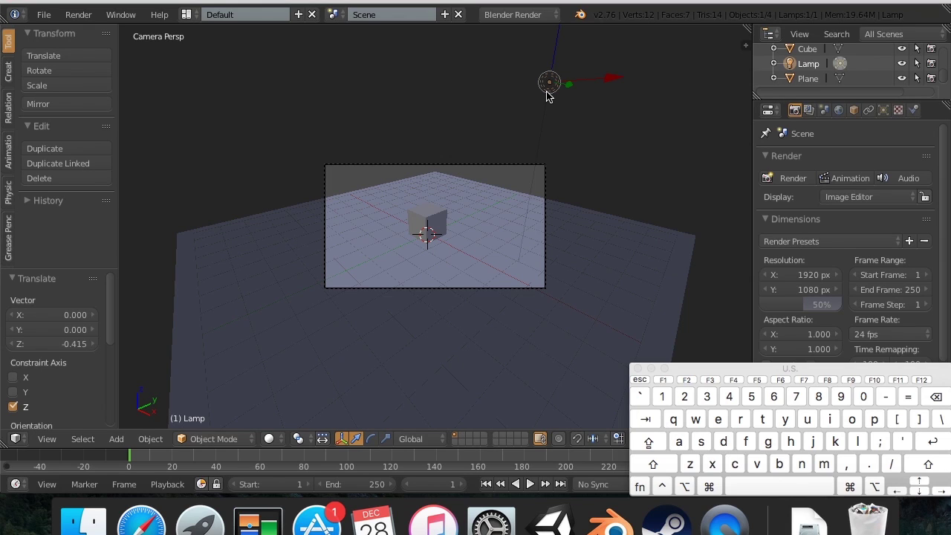
- Review the available lamp types without adding one, and delete the selected default lamp
key("shift+a")
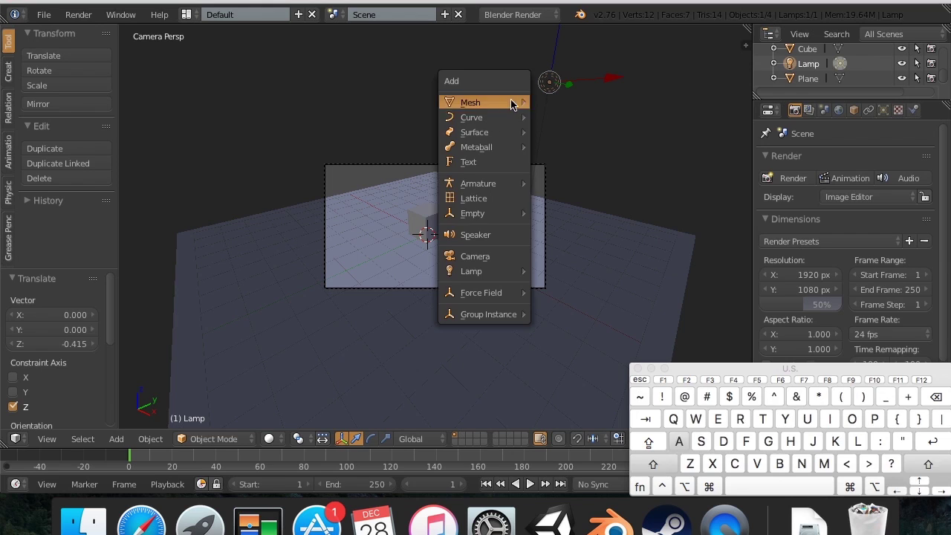
mouse_move(493, 271)
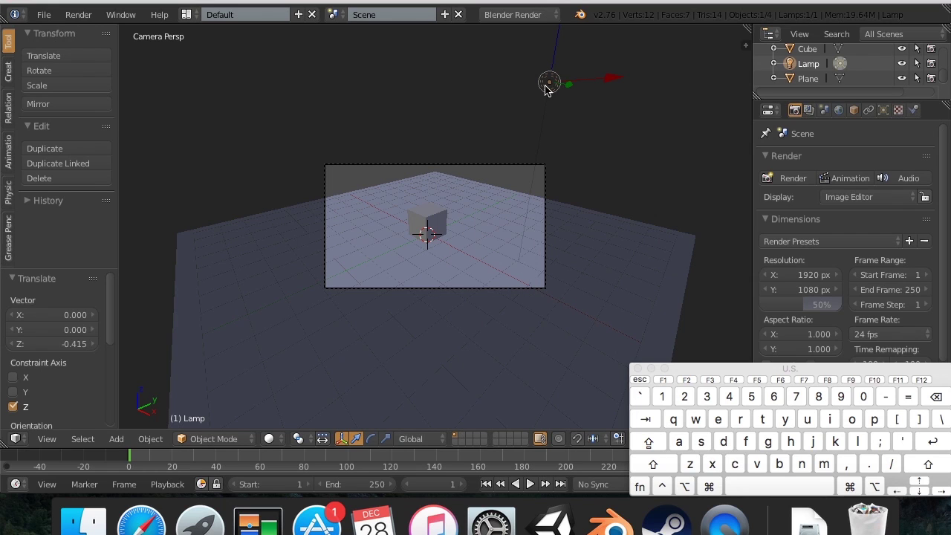
key("x")
left_click(567, 99)
- Add a Hemi lamp and raise it about 4.6 units along Z above the cube
key("shift+a")
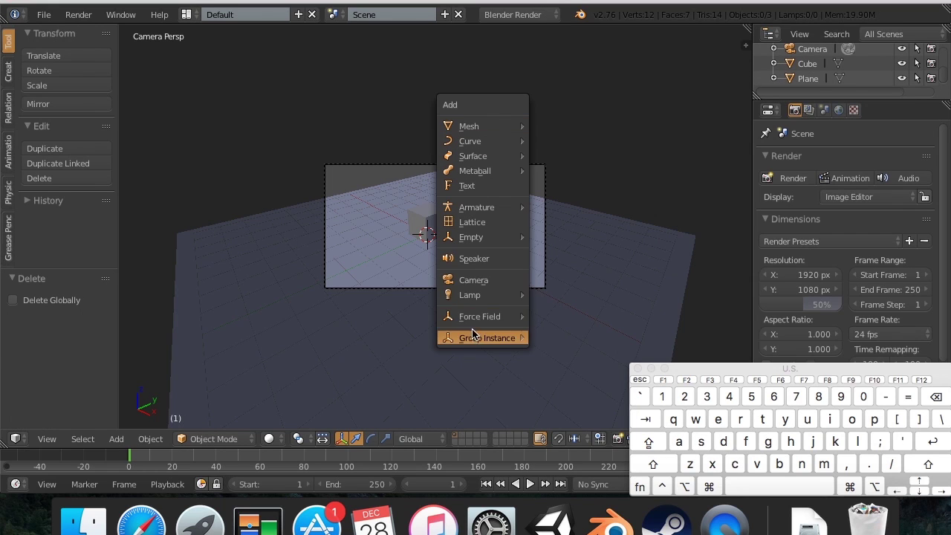
mouse_move(481, 297)
left_click(561, 341)
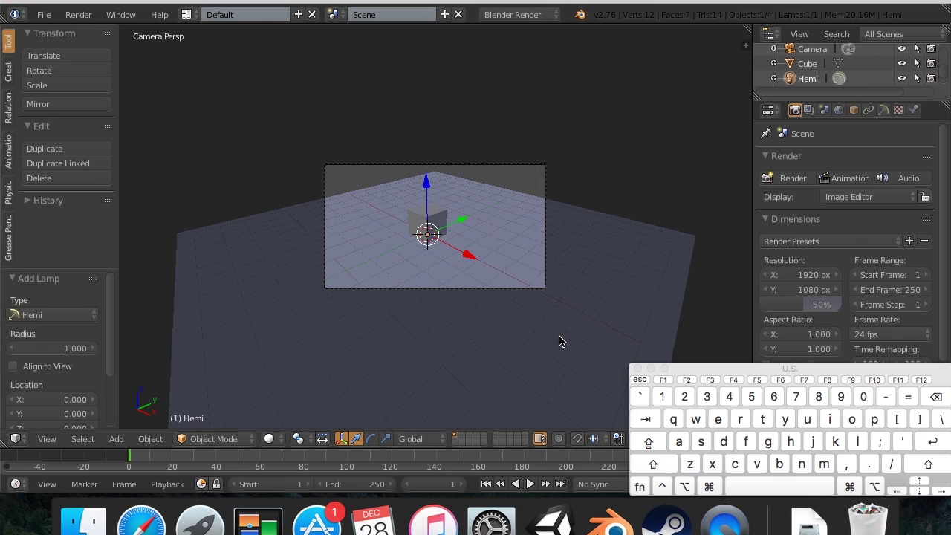
left_click_drag(427, 189, 470, 78)
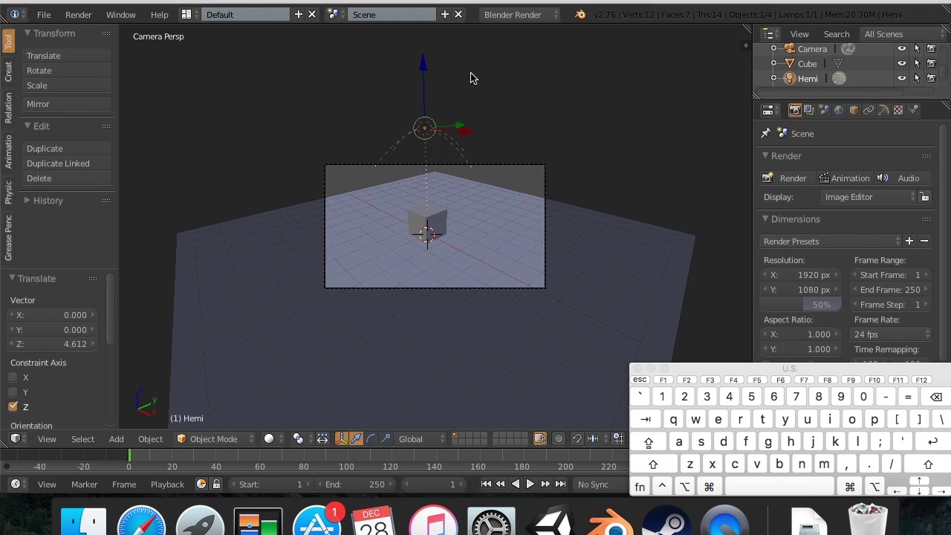
- Switch the view to rendered shading and set the Hemi lamp's energy to 0.280
key("shift+z")
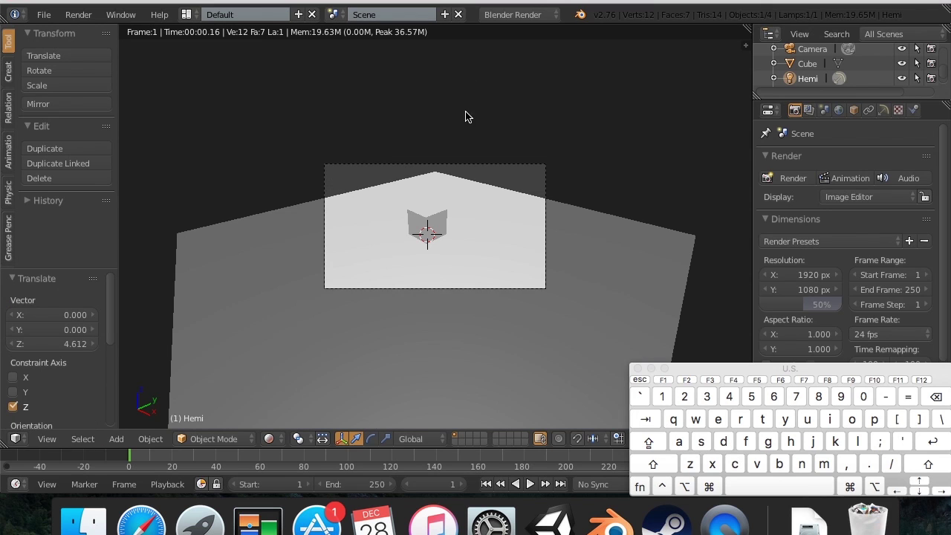
left_click(883, 111)
mouse_move(807, 354)
left_mouse_down()
mouse_move(786, 354)
mouse_move(813, 358)
left_mouse_up()
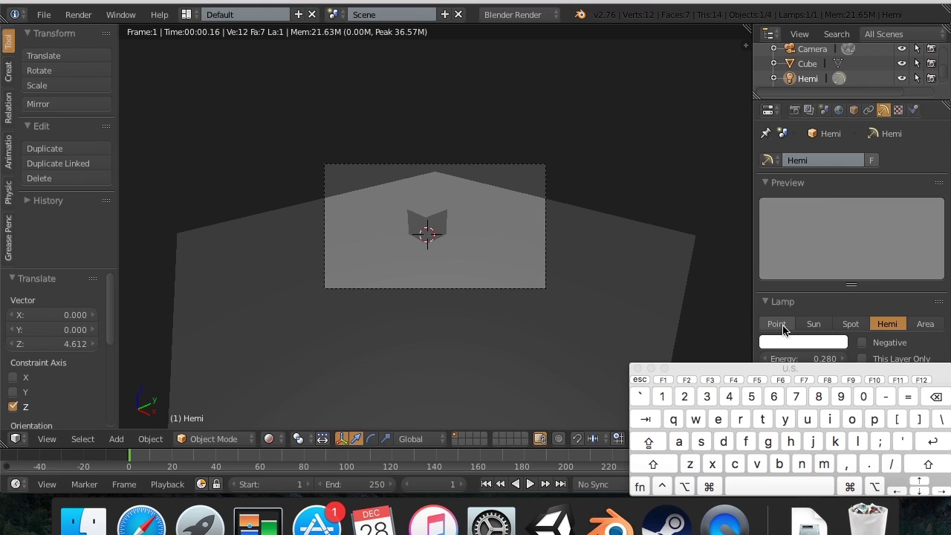
- Change the lamp above the cube to a Point lamp with an energy of 0.240
left_click(777, 327)
left_click_drag(815, 365, 753, 353)
scroll(846, 277, "down", 1)
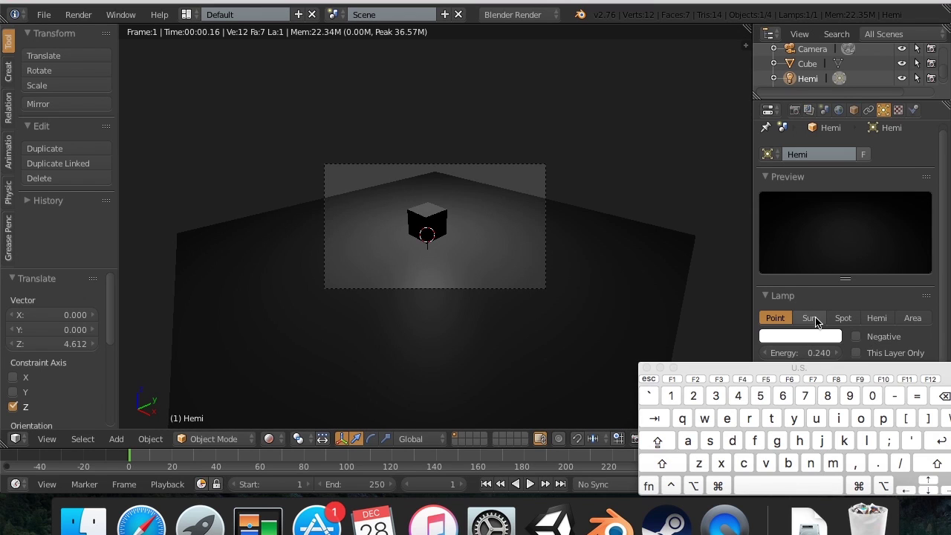
- Try the lamp as a Sun with energy 1.160 and as a Spot with energy 3.040
left_click(809, 318)
left_click_drag(753, 353, 812, 352)
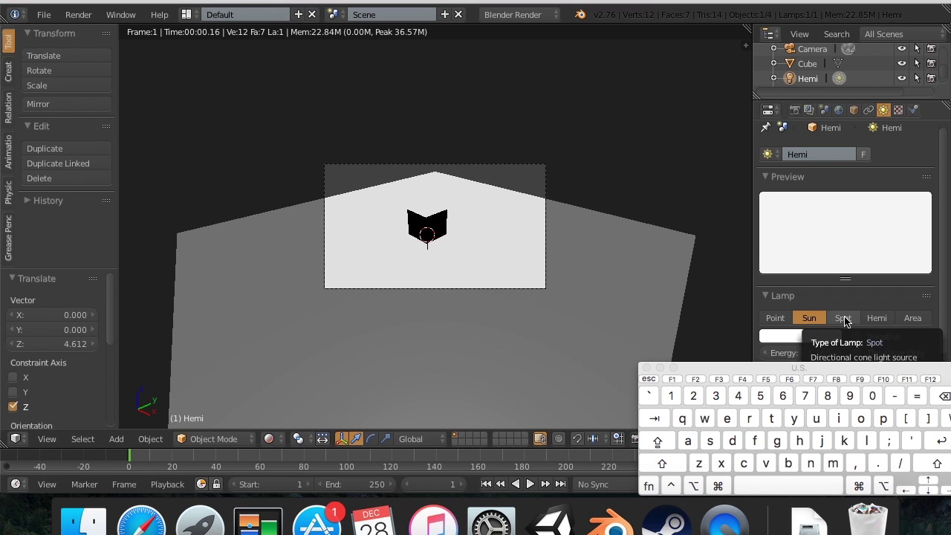
left_click(843, 320)
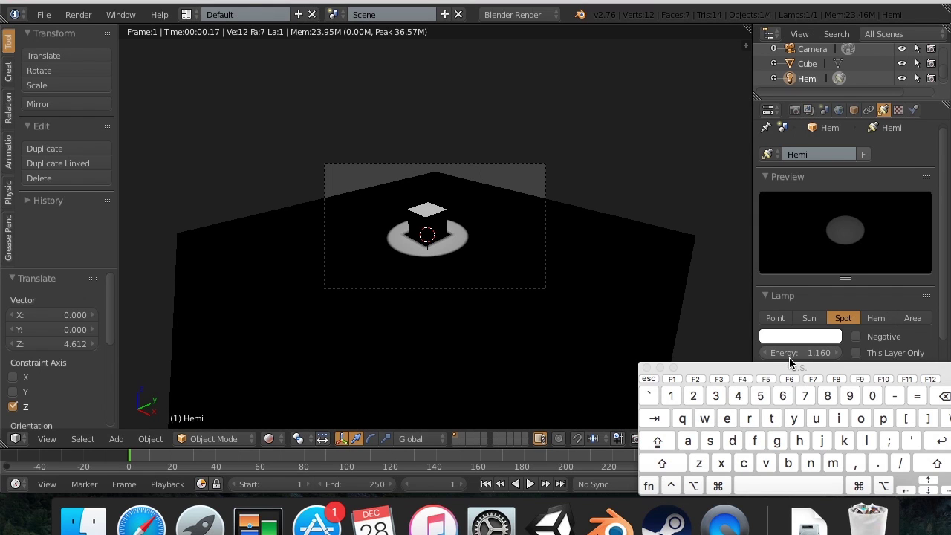
left_click_drag(785, 354, 764, 350)
- Change the lamp to an Area lamp with energy 0.460 and inspect its lighting from outside the camera view
left_click(913, 318)
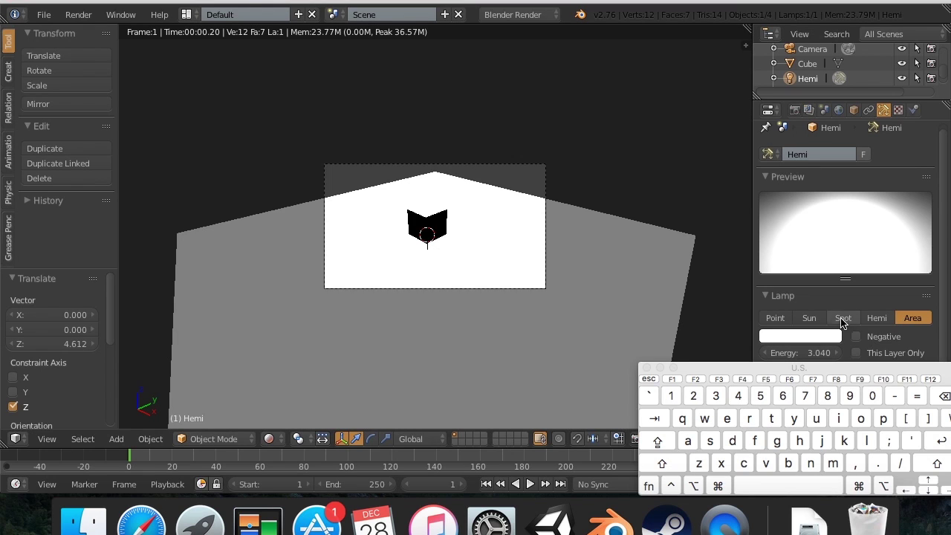
mouse_move(820, 352)
left_mouse_down()
mouse_move(787, 353)
mouse_move(820, 352)
left_mouse_up()
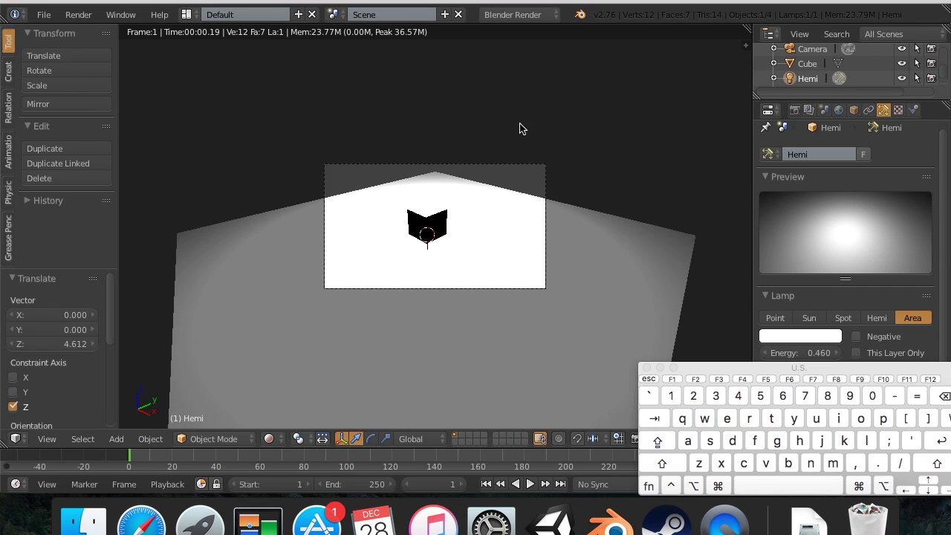
key("ctrl+alt+b")
middle_click_drag(490, 204, 226, 214)
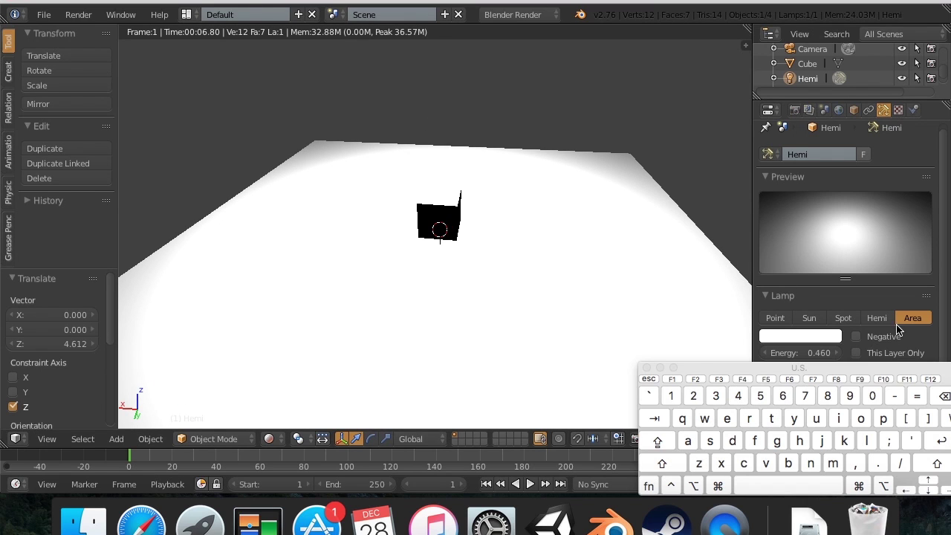
scroll(876, 316, "down", 3)
scroll(865, 309, "up", 3)
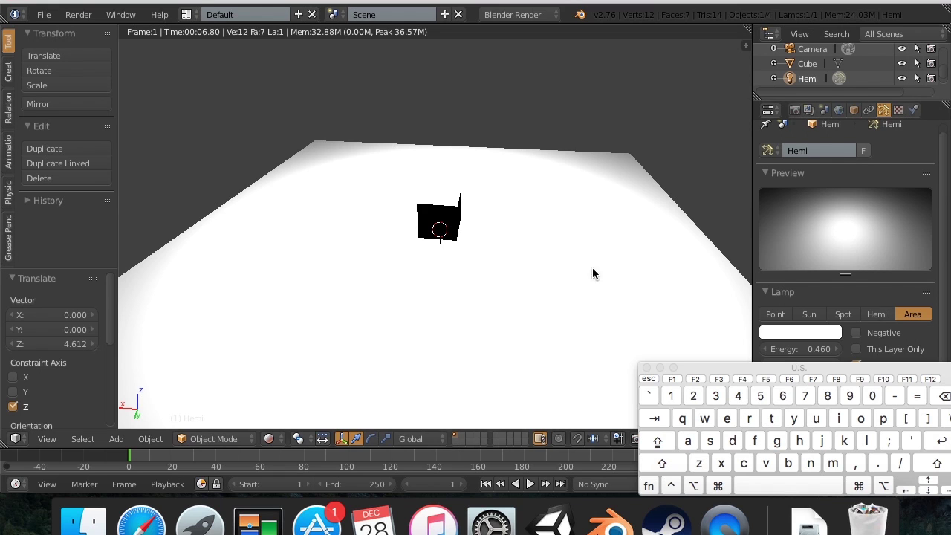
- Return the view to solid shading and delete the lamp above the cube
key("shift+z")
key("x")
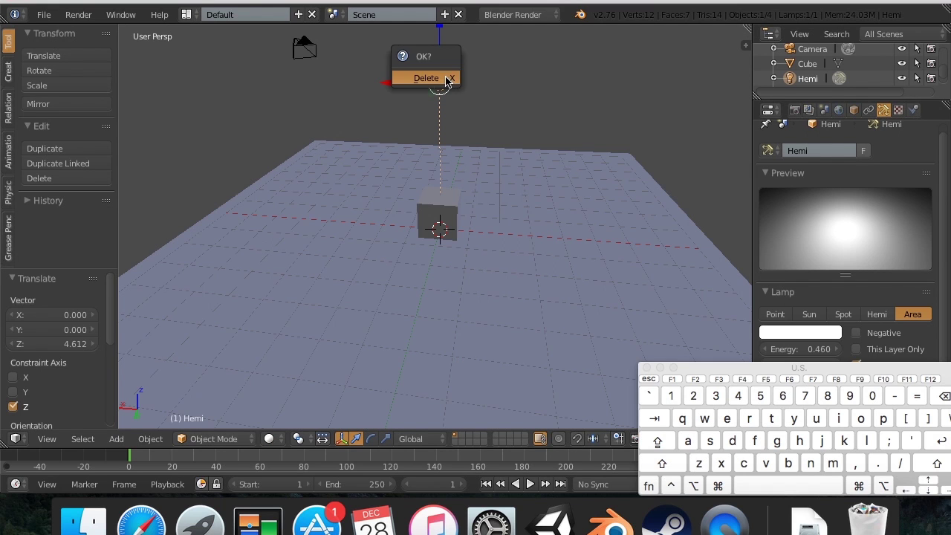
left_click(448, 80)
- Add a second, smaller plane and raise it about 2.26 units along Z above the cube
key("shift+a")
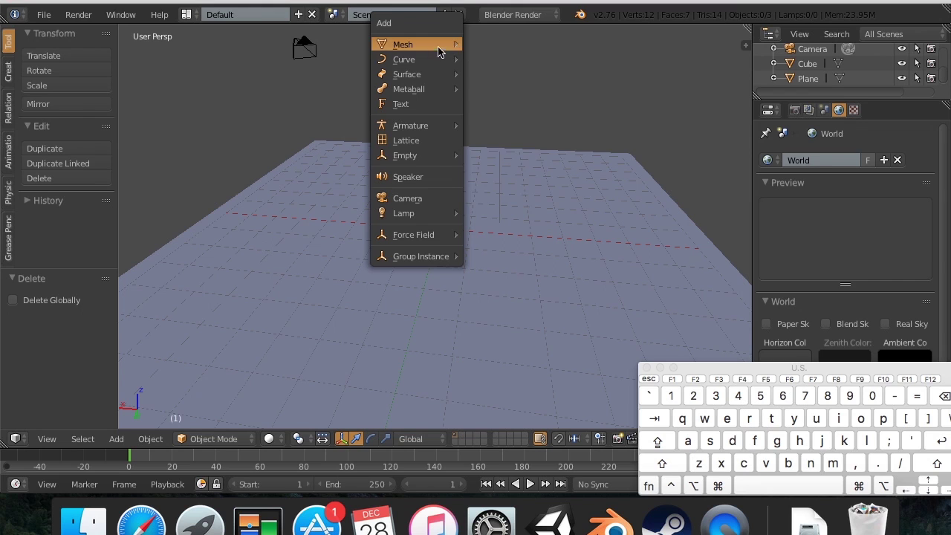
mouse_move(443, 46)
left_click(489, 43)
left_click_drag(429, 176, 460, 121)
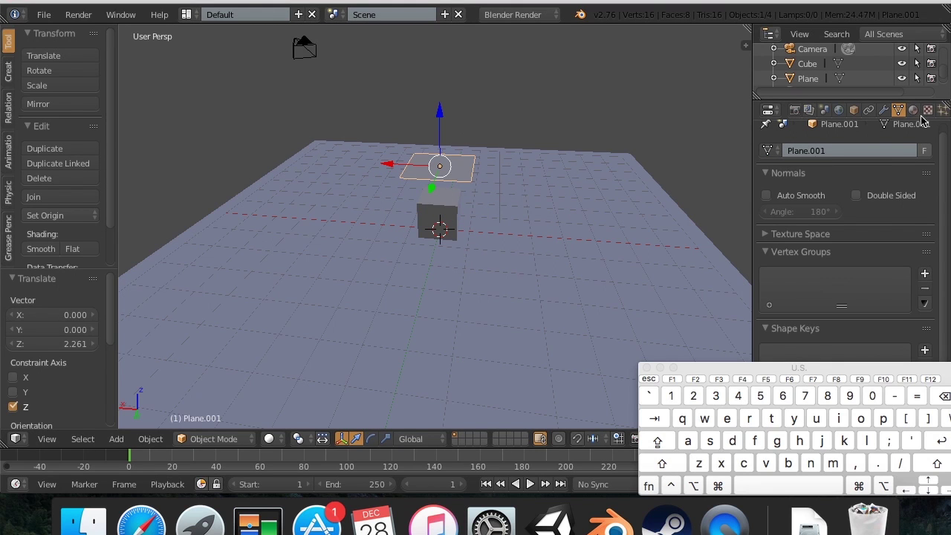
- Give the small plane a new material and set its Emit value to 1
left_click(913, 110)
left_click(830, 206)
scroll(829, 205, "down", 2)
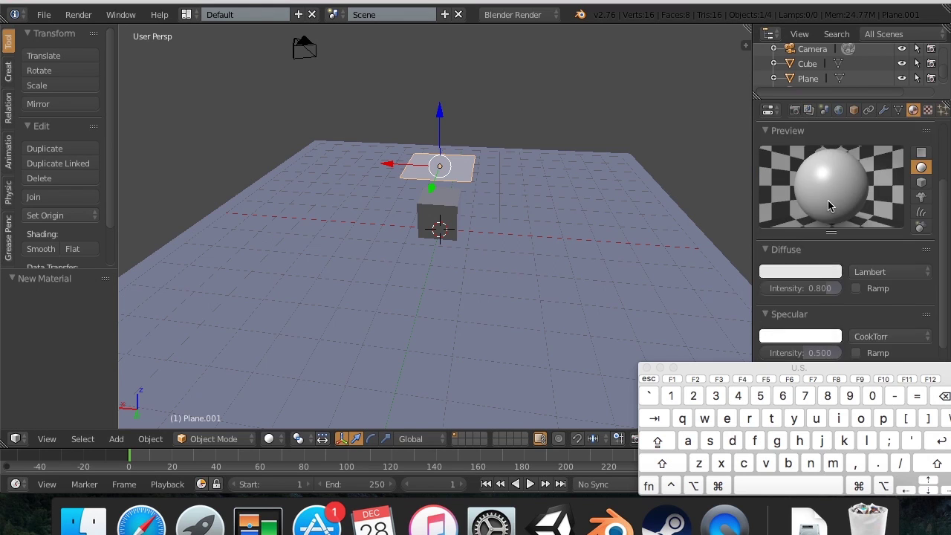
scroll(854, 217, "down", 2)
scroll(877, 213, "down", 5)
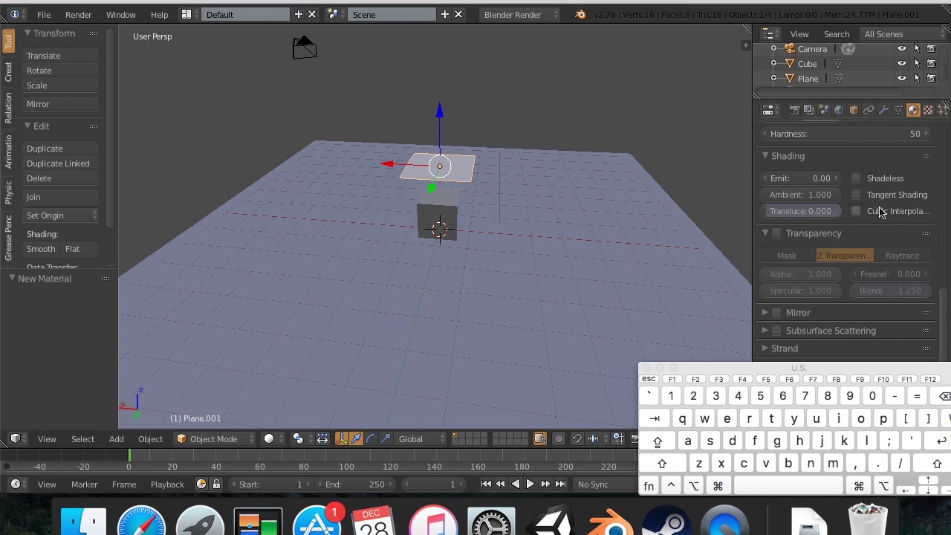
left_click(777, 175)
type("1")
key("Return")
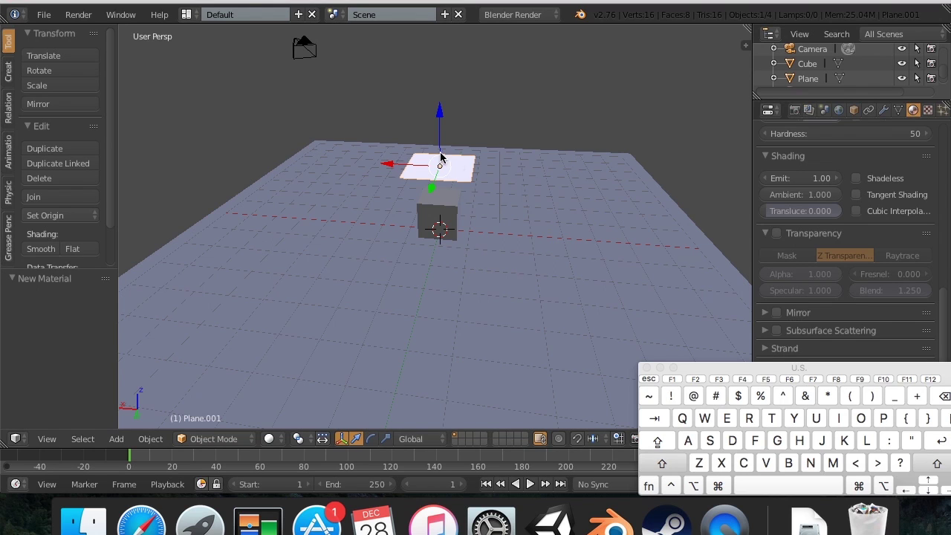
- Switch to rendered shading and rotate the small emissive plane 180° about the global X axis
key("shift+z")
scroll(606, 156, "down", 1)
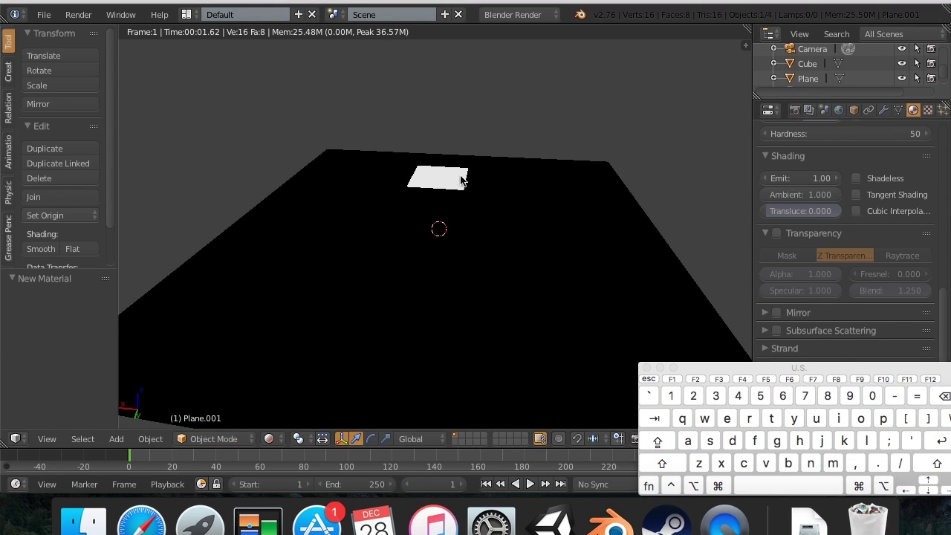
left_click(448, 175)
key("r")
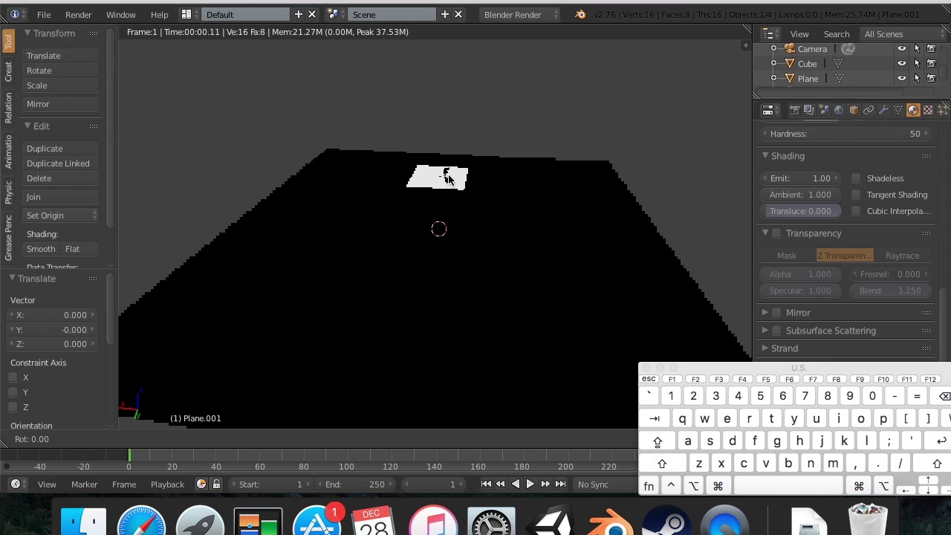
key("x")
key("9")
key("0")
key("BackSpace")
key("BackSpace")
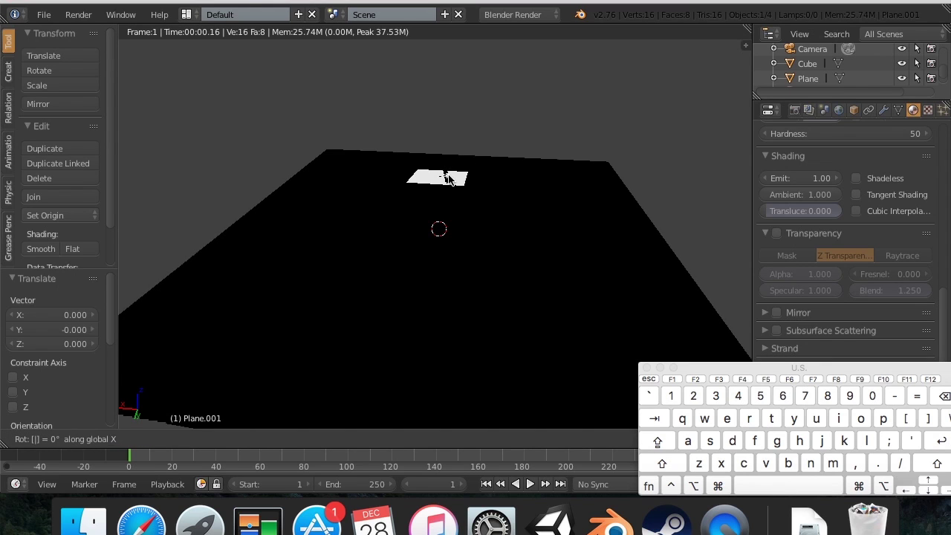
key("1")
key("8")
key("0")
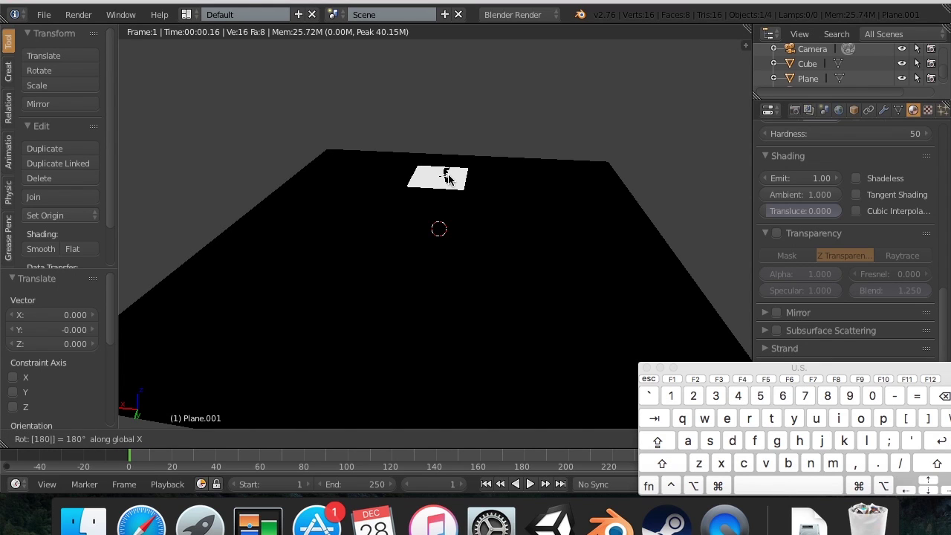
key("Return")
- Raise the material's Emit to 1.69 and toggle Shadeless and Cubic Interpolation on and back off
scroll(834, 227, "up", 10)
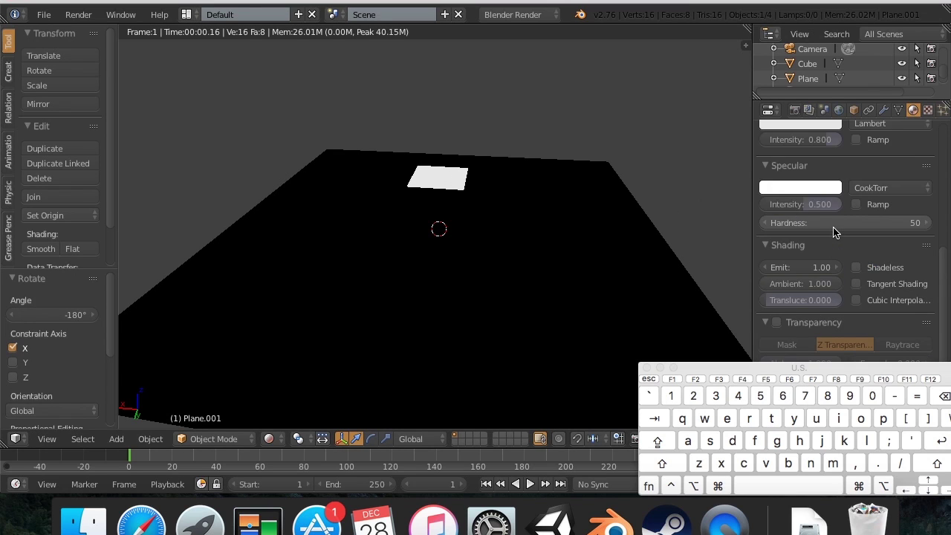
scroll(835, 200, "down", 10)
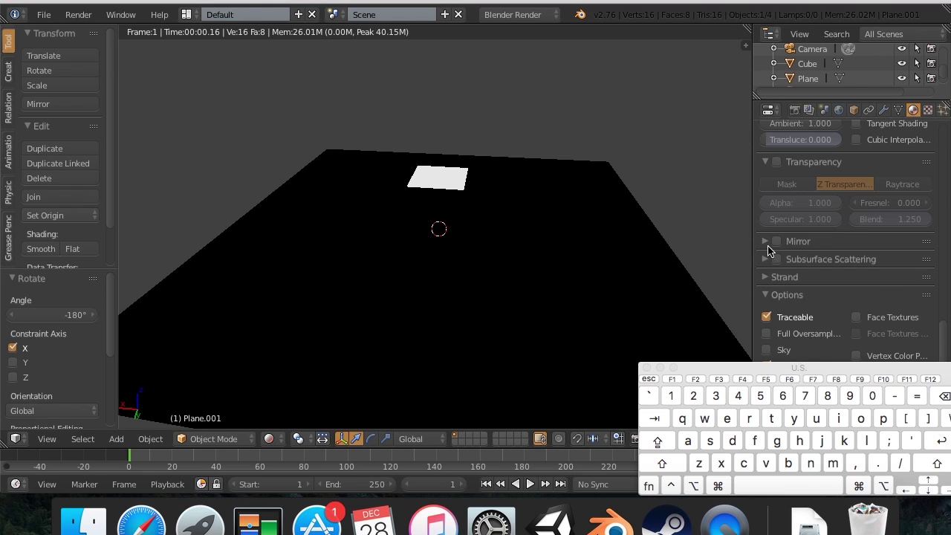
left_click(766, 279)
left_click(766, 277)
scroll(776, 273, "up", 5)
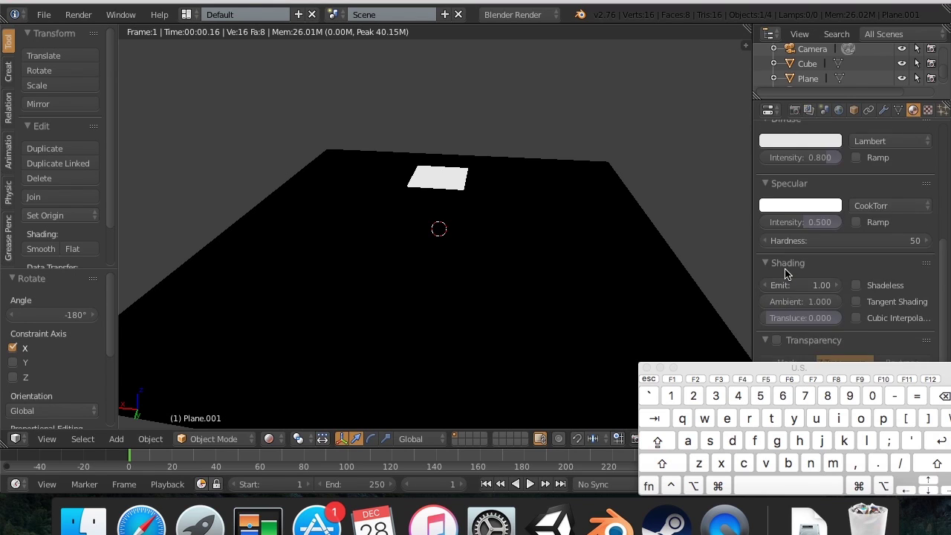
scroll(801, 251, "down", 4)
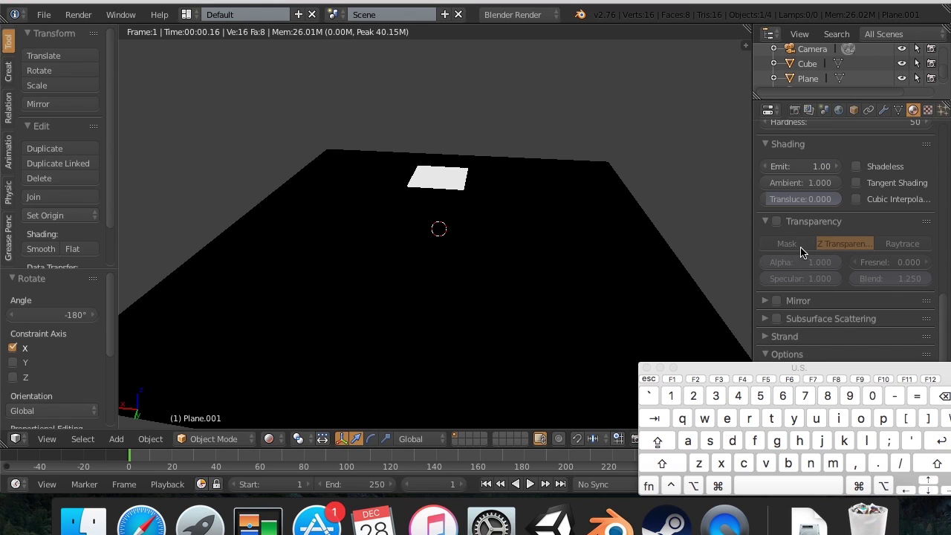
left_click_drag(806, 168, 817, 168)
left_click(856, 166)
left_click(855, 167)
left_click(856, 199)
left_click(856, 199)
left_click_drag(776, 199, 797, 203)
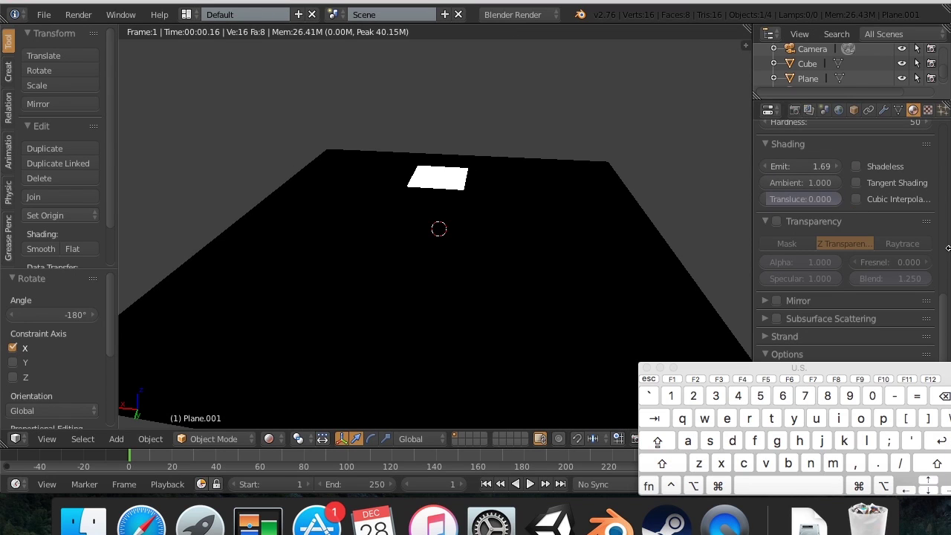
- Try the Wire and Volume material types on the small plane and return it to Surface
scroll(872, 222, "up", 8)
scroll(872, 229, "up", 5)
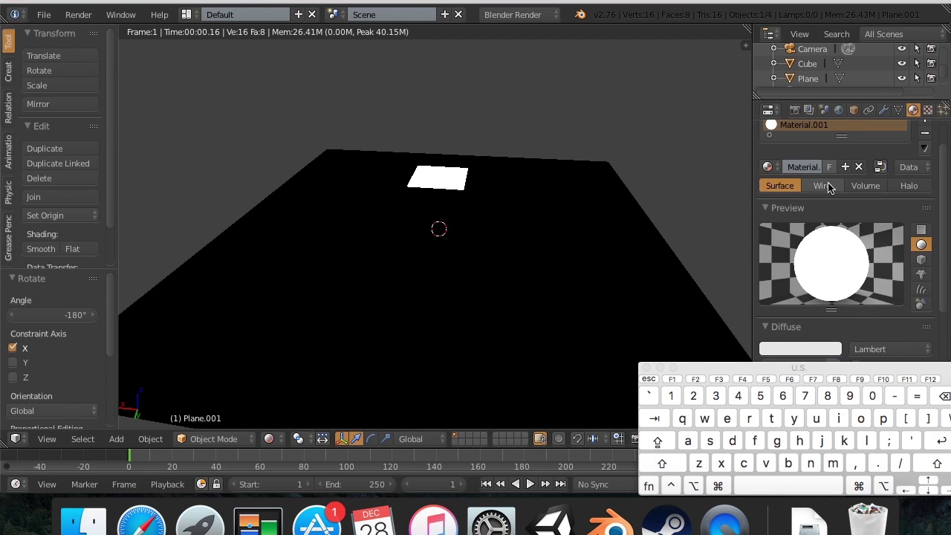
left_click(822, 185)
left_click(780, 185)
left_click(866, 185)
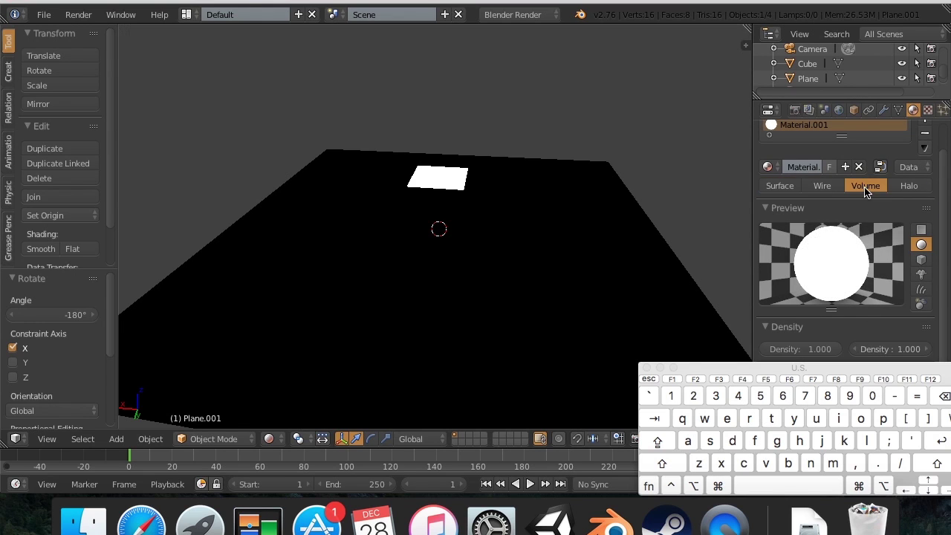
left_click(780, 186)
scroll(912, 187, "down", 2)
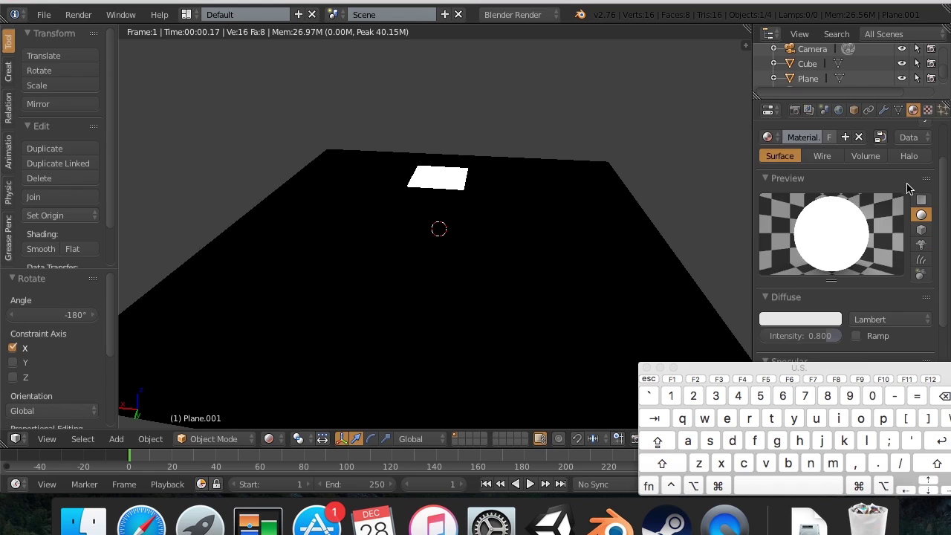
- Review the material's diffuse settings and the available diffuse shader models
scroll(892, 185, "up", 3)
scroll(872, 181, "down", 7)
scroll(865, 186, "down", 3)
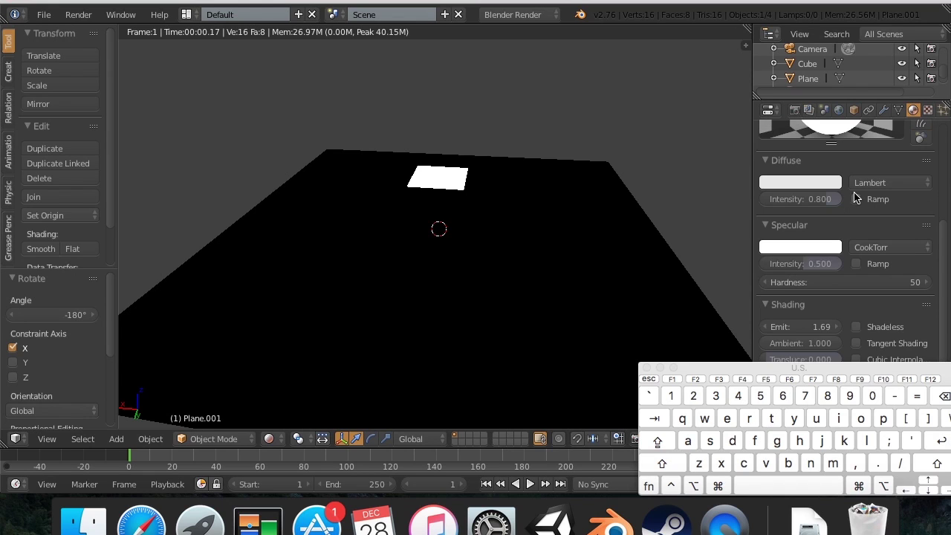
left_click(865, 186)
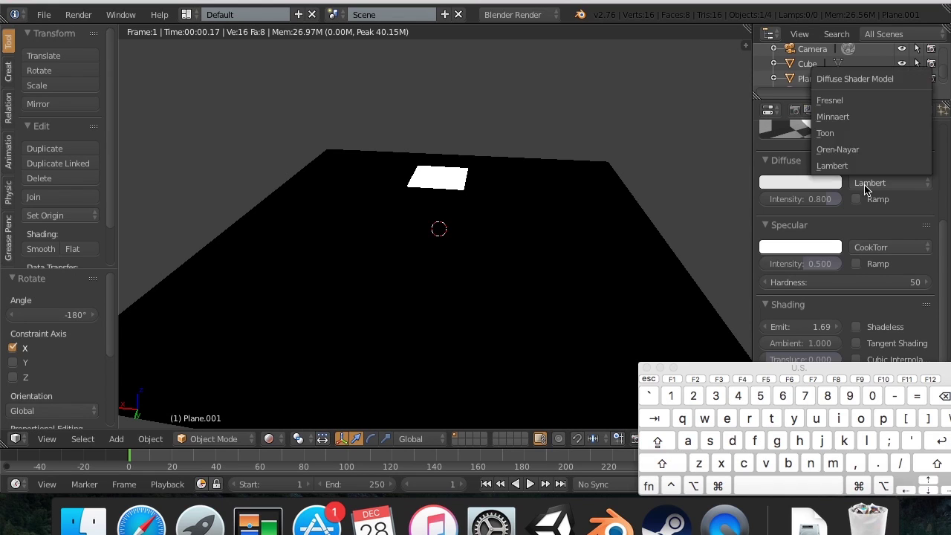
- Return the view to solid shading and delete the small emissive plane above the cube
mouse_move(511, 123)
middle_mouse_down()
mouse_move(221, 60)
mouse_move(304, 111)
mouse_move(289, 96)
middle_mouse_up()
key("shift+z")
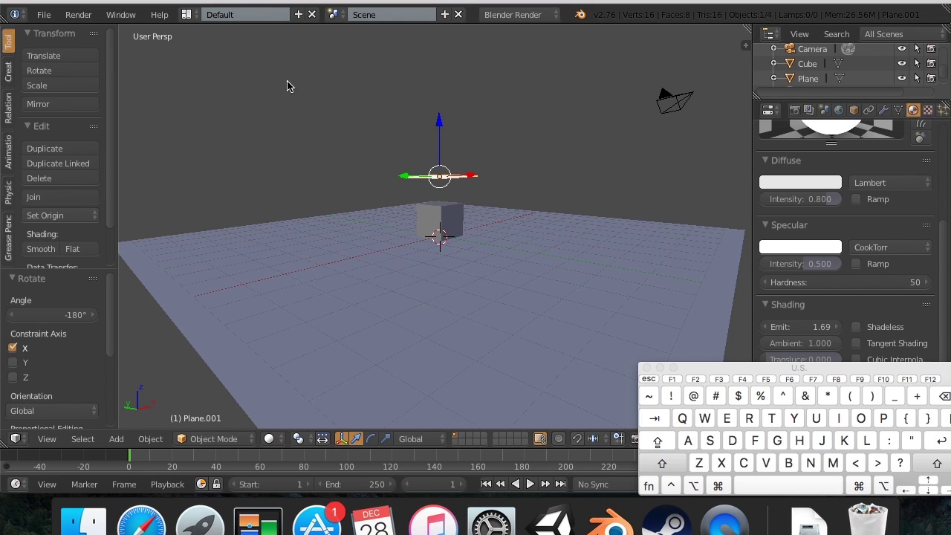
middle_click_drag(519, 141, 449, 154)
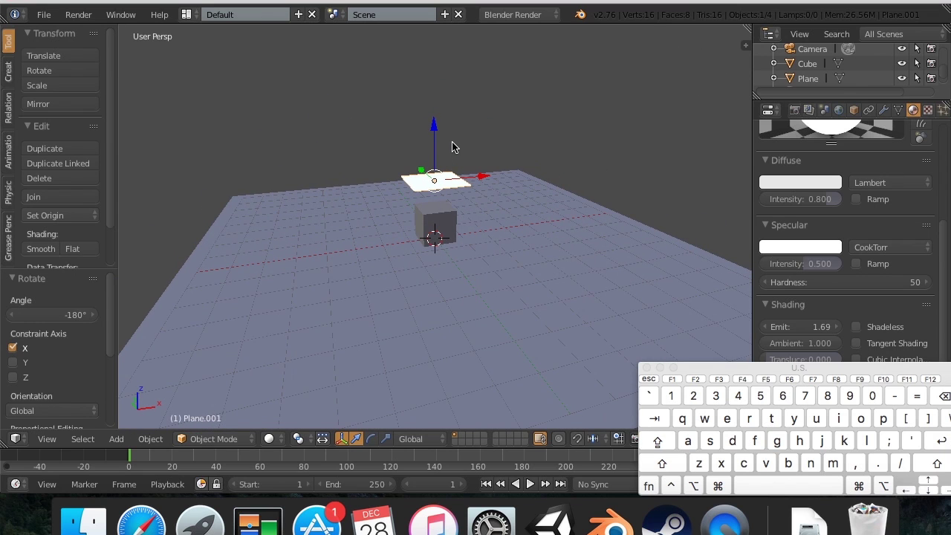
key("shift+a")
key("x")
left_click(477, 201)
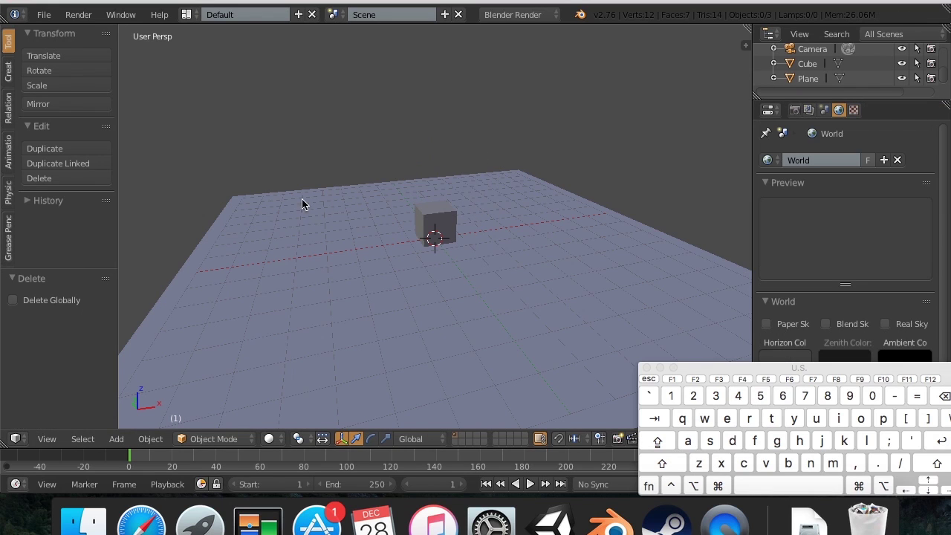
- Review the scene's render dimensions and anti-aliasing settings
left_click(795, 110)
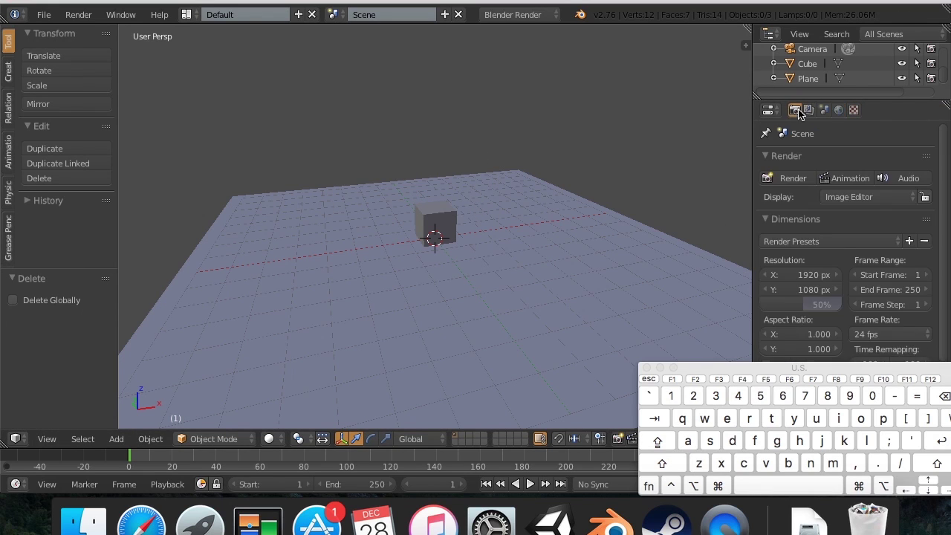
scroll(847, 222, "down", 4)
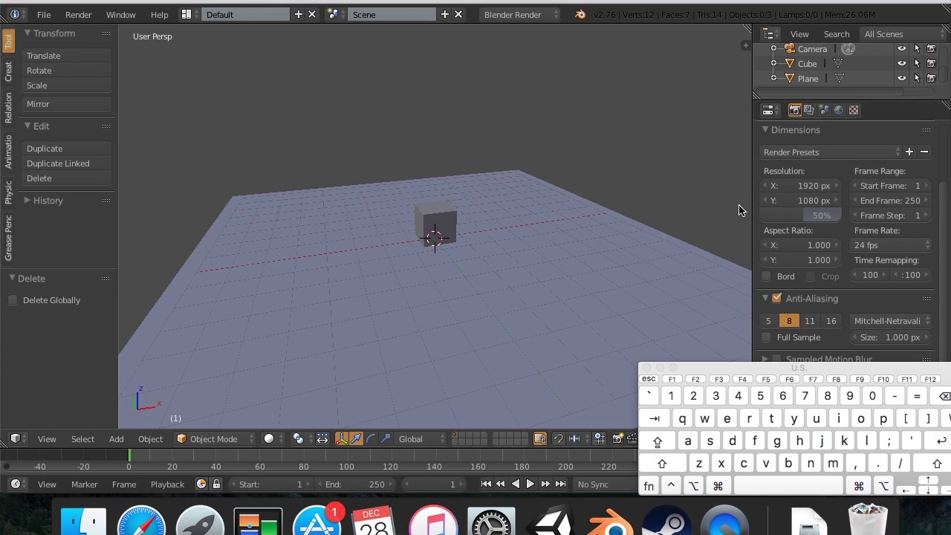
scroll(832, 215, "up", 3)
scroll(824, 200, "down", 4)
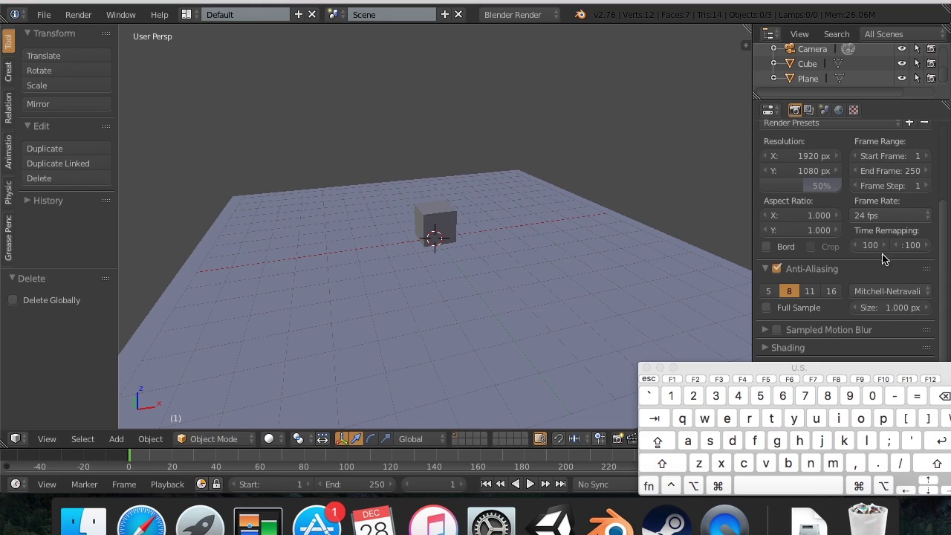
scroll(852, 224, "down", 3)
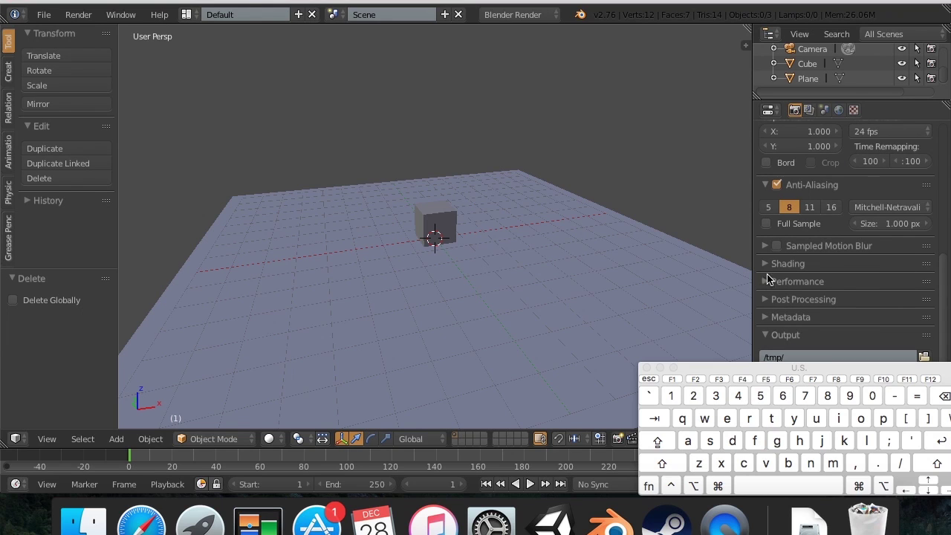
- Examine the Sampled Motion Blur, Shading, Performance, Post Processing and Metadata render settings
left_click(769, 247)
left_click(767, 247)
left_click(766, 264)
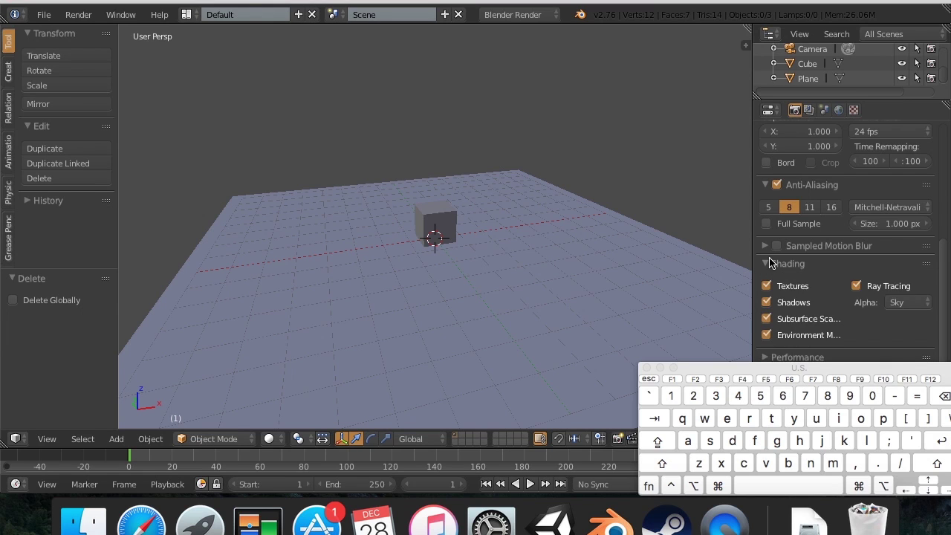
left_click(769, 262)
left_click(769, 264)
scroll(770, 275, "down", 3)
left_click(769, 282)
scroll(770, 284, "down", 1)
scroll(770, 285, "down", 4)
scroll(768, 281, "down", 1)
left_click(766, 300)
scroll(767, 298, "down", 4)
scroll(768, 299, "up", 3)
left_click(768, 318)
scroll(768, 297, "up", 3)
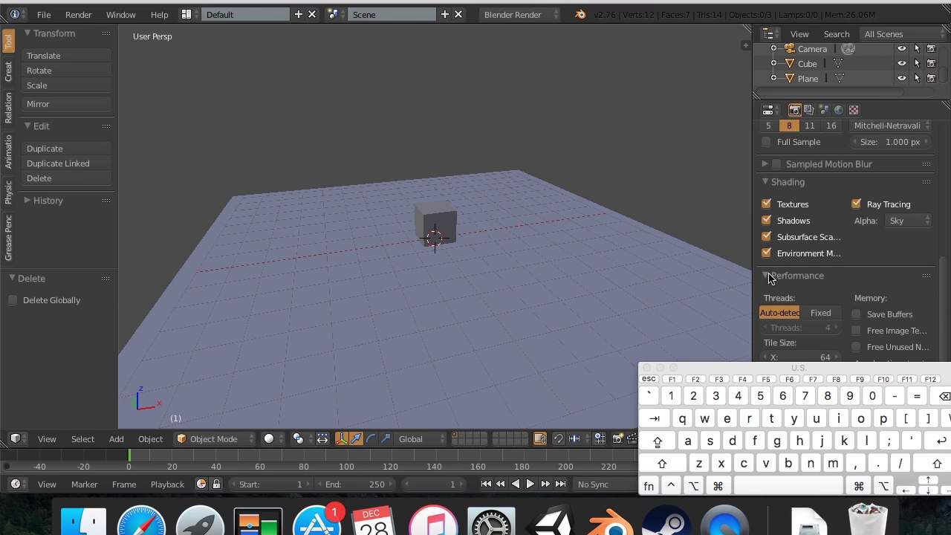
- Collapse the Performance and Shading settings and return to the render dimensions
left_click(768, 276)
left_click(764, 181)
scroll(769, 222, "up", 7)
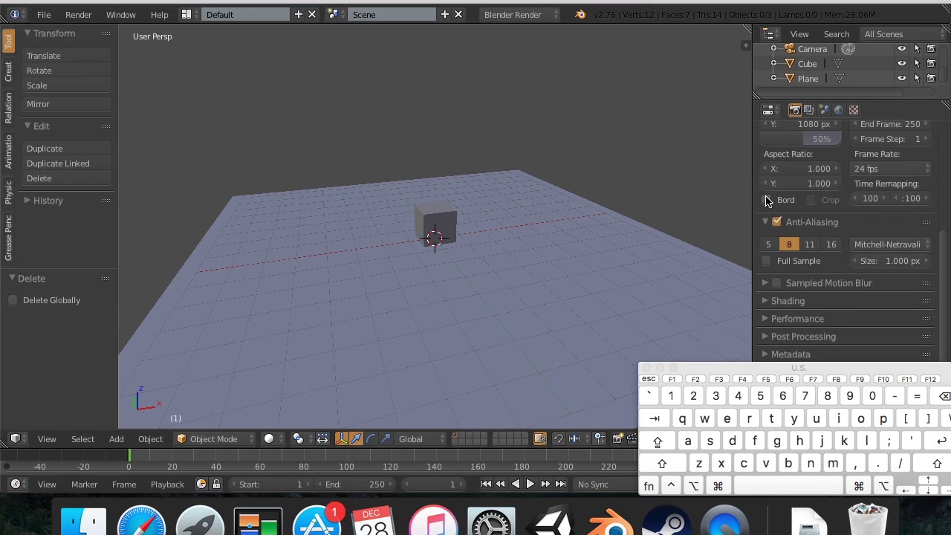
scroll(779, 267, "down", 2)
scroll(777, 268, "up", 2)
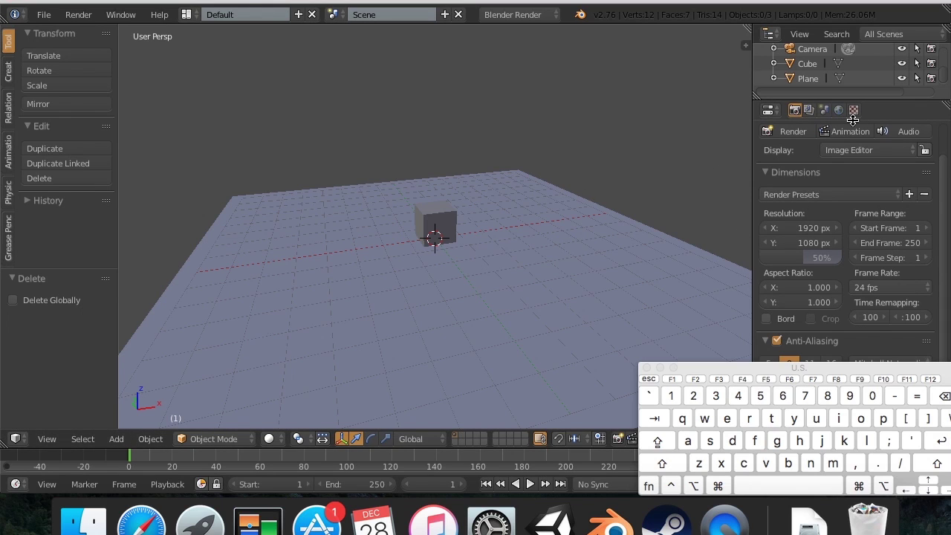
- Switch the render engine to Cycles Render and expand its Sampling settings
left_click(536, 14)
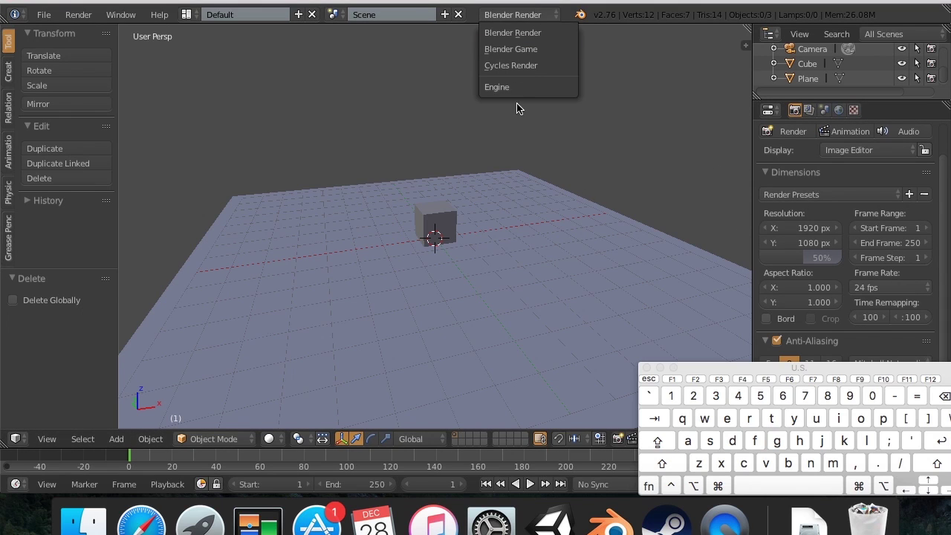
left_click(526, 67)
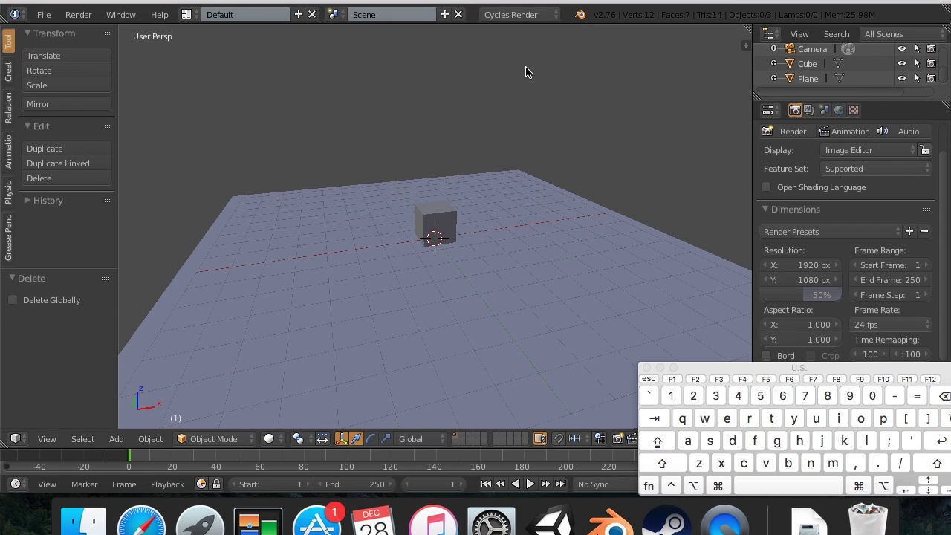
scroll(823, 262, "down", 4)
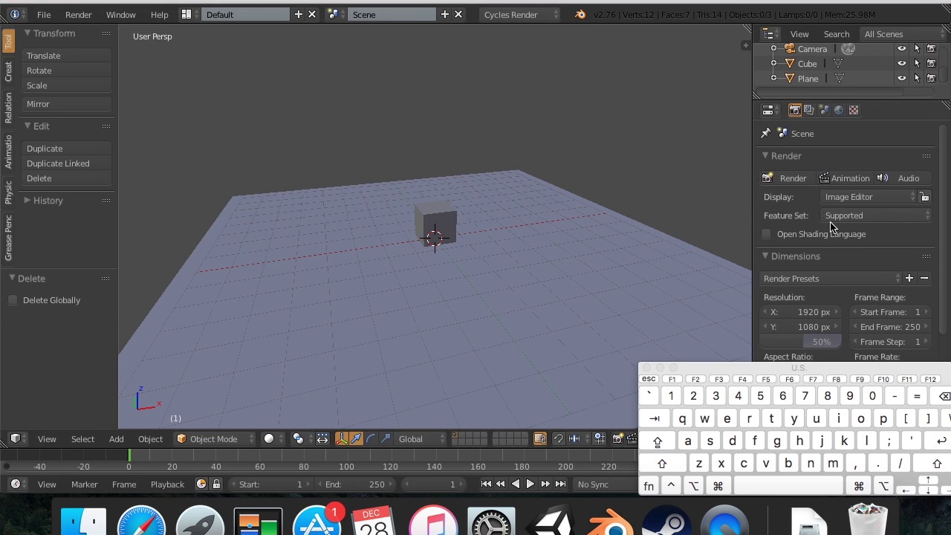
scroll(811, 273, "down", 4)
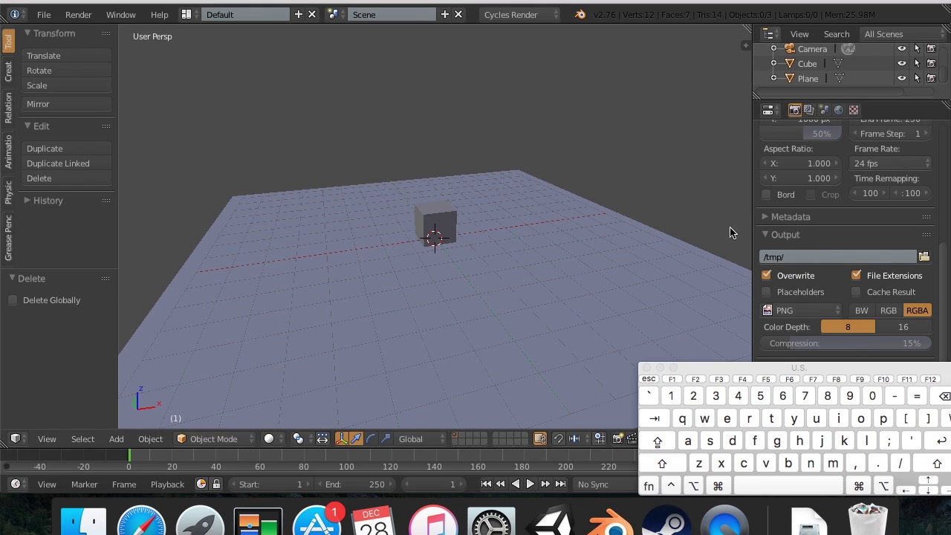
left_click(764, 233)
scroll(769, 231, "down", 2)
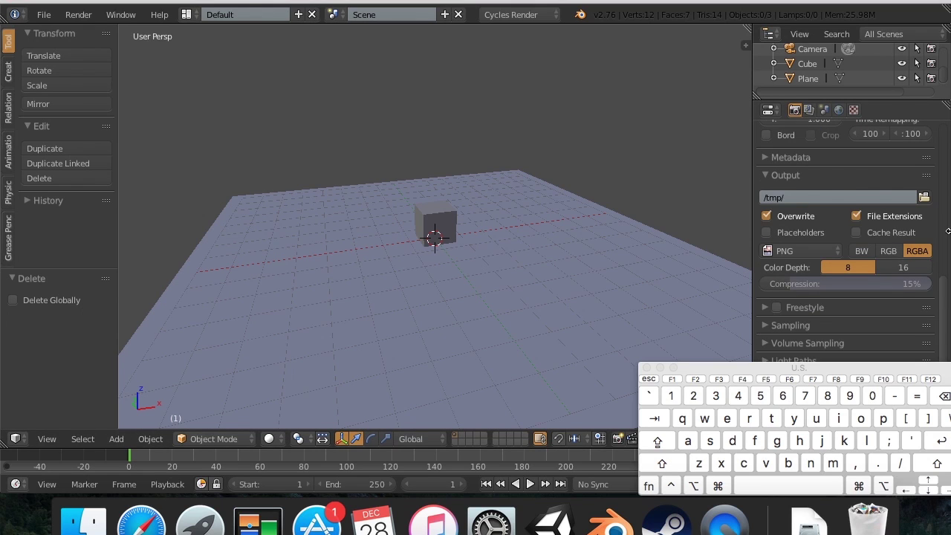
scroll(884, 229, "down", 1)
left_click(787, 321)
scroll(791, 297, "down", 4)
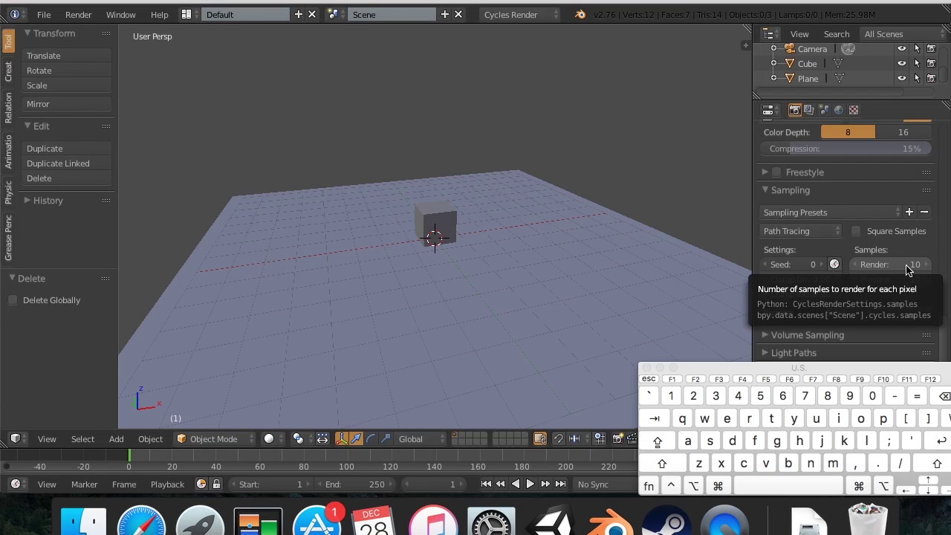
- Add a Hemi lamp, raise it about 4.1 units above the cube and briefly preview the rendered lighting
key("shift+a")
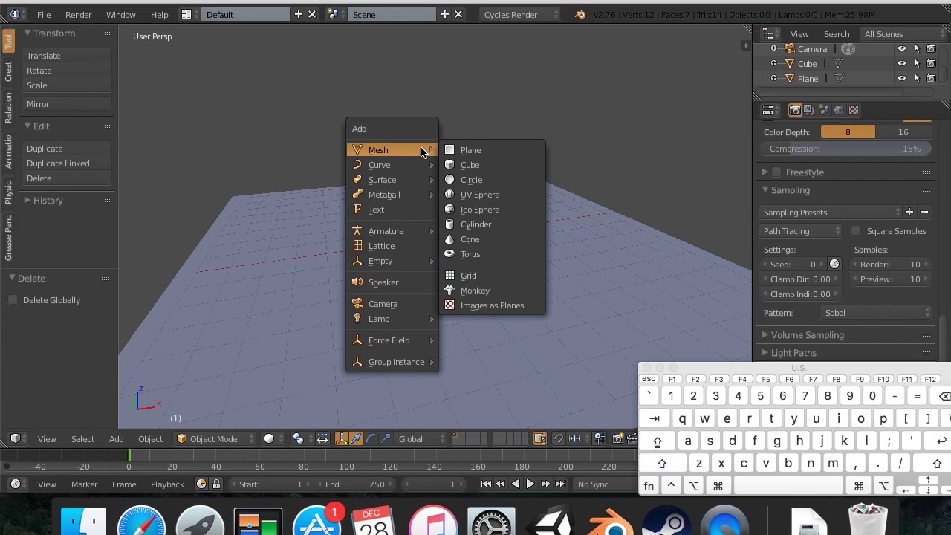
mouse_move(405, 320)
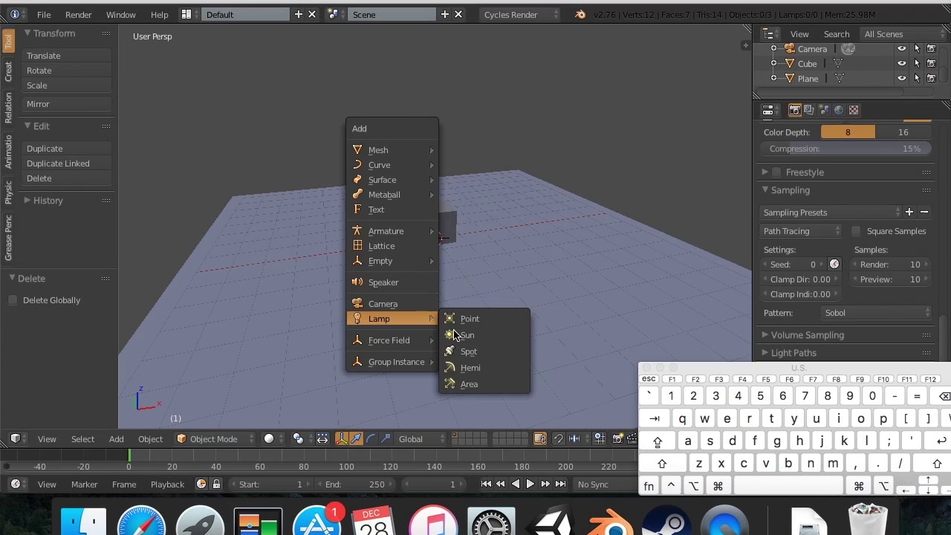
left_click(469, 367)
mouse_move(429, 177)
left_mouse_down()
mouse_move(453, 83)
mouse_move(456, 113)
left_mouse_up()
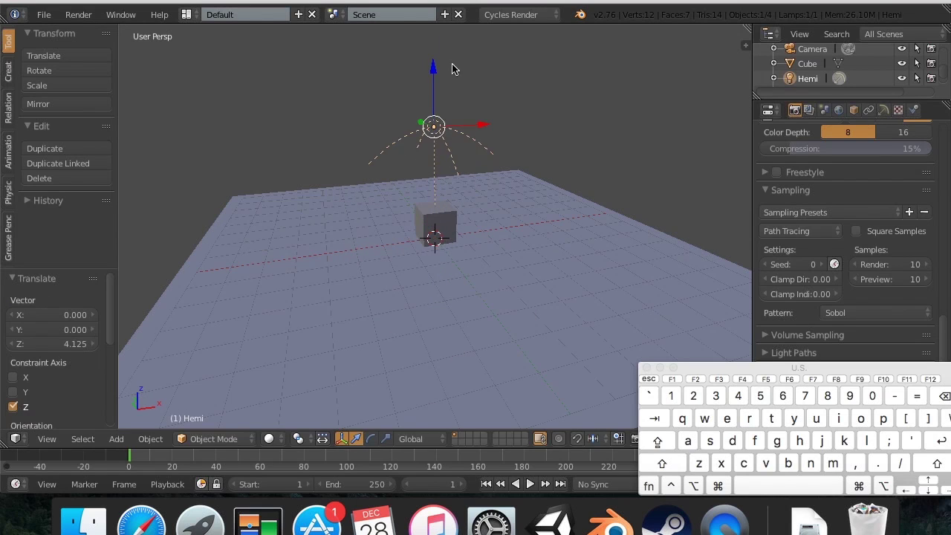
key("shift+z")
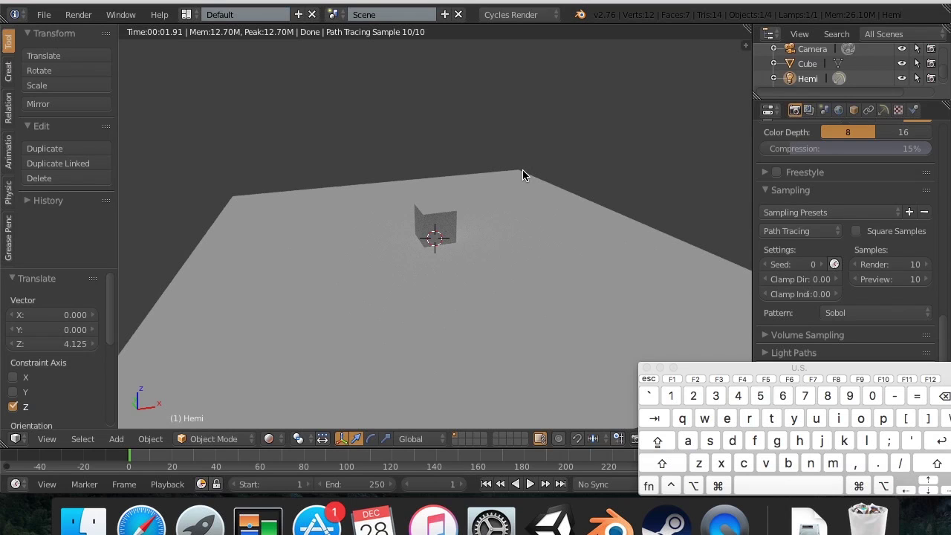
key("shift+z")
- Rotate the Hemi lamp 45° about Y, move it about 7.1 units in X and -2.2 in Y, and preview the rendered lighting
key("r")
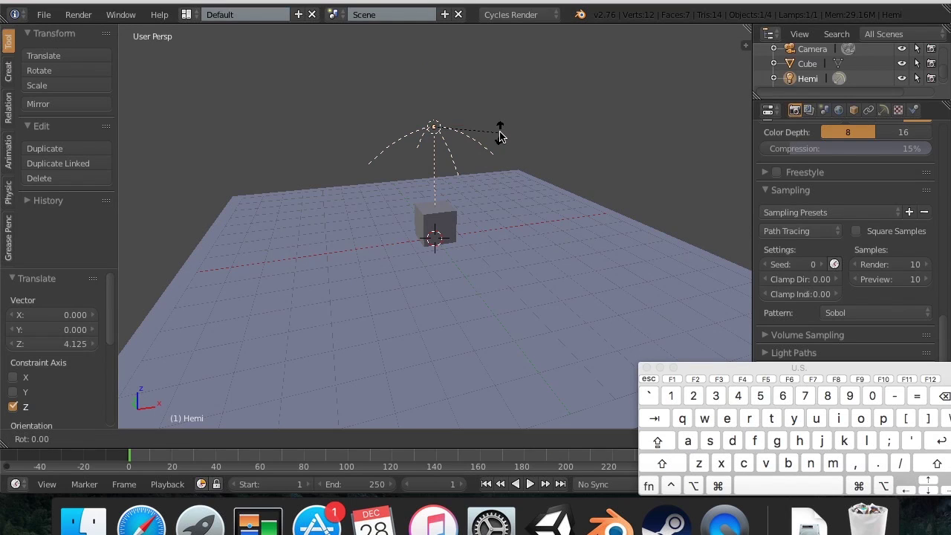
type("y45")
key("Return")
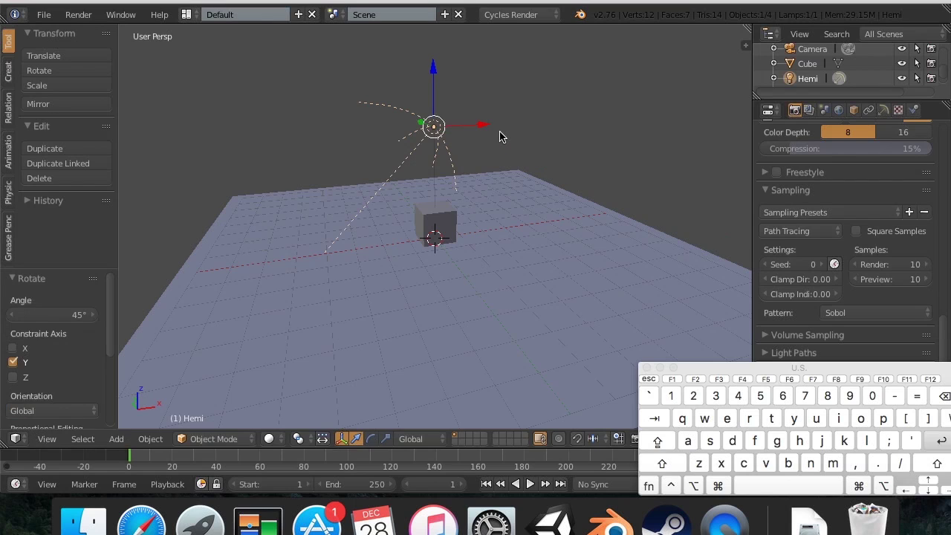
key("g")
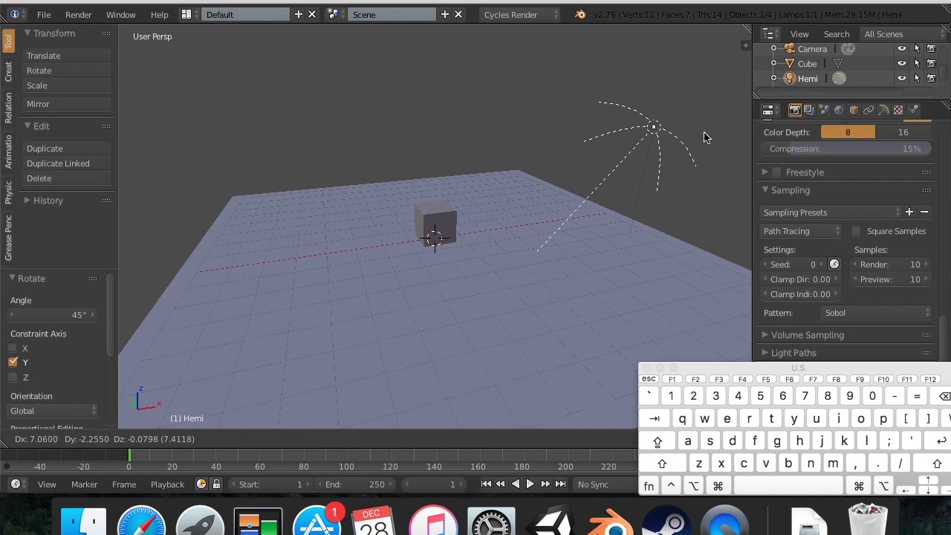
left_click(704, 134)
key("shift+z")
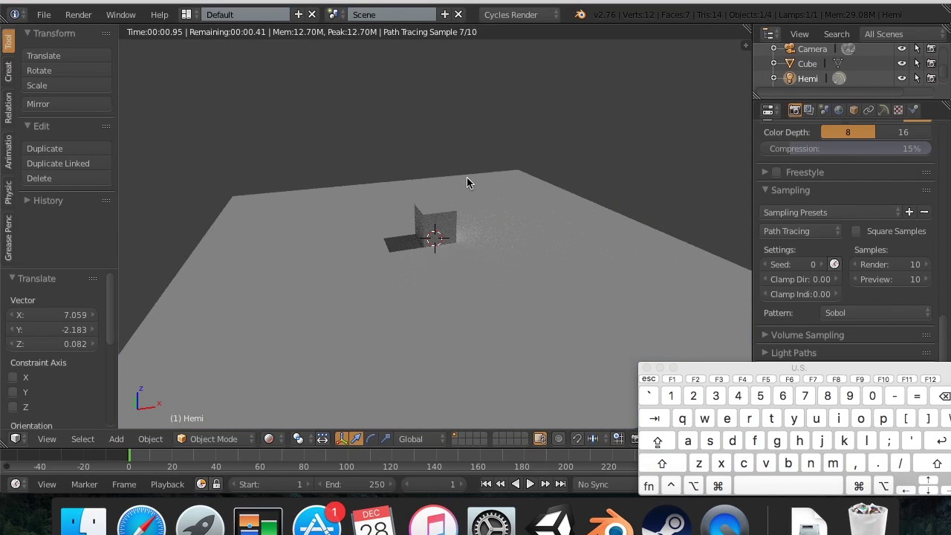
- Render the scene from the camera and inspect the noise on the cube's faces up close
key("0")
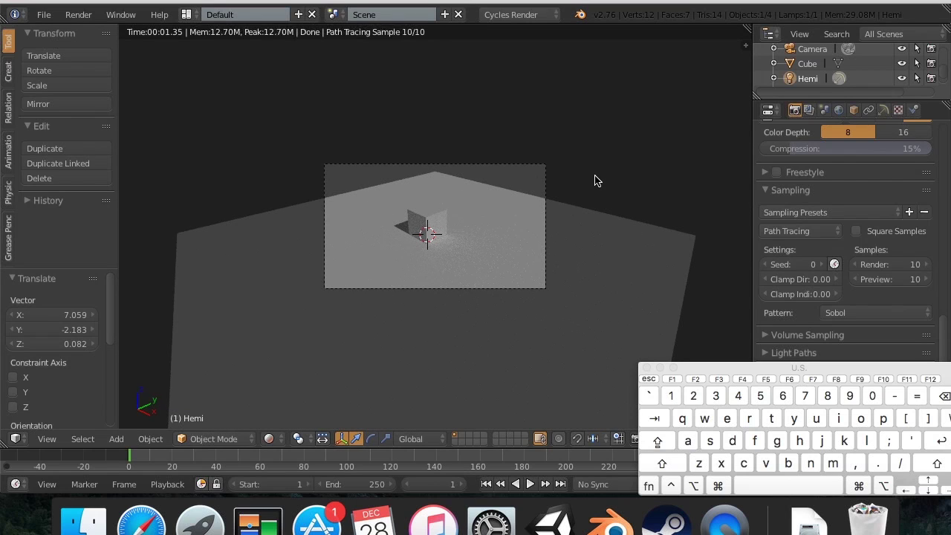
key("F12")
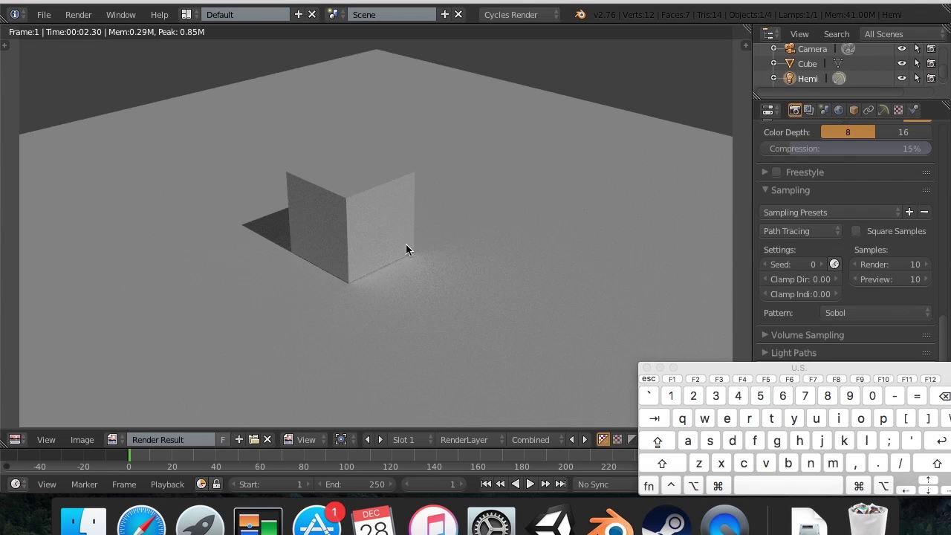
scroll(389, 256, "up", 7)
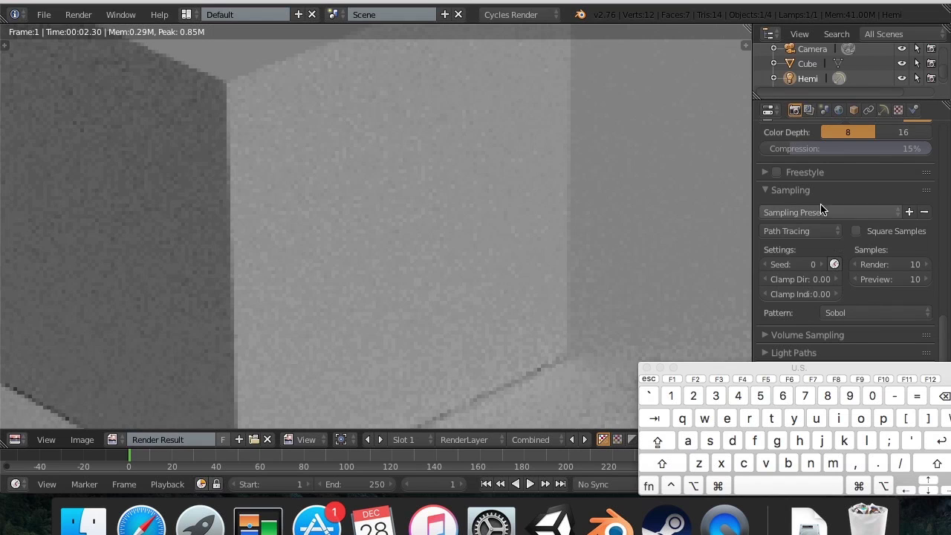
scroll(510, 186, "down", 6)
scroll(405, 177, "up", 1)
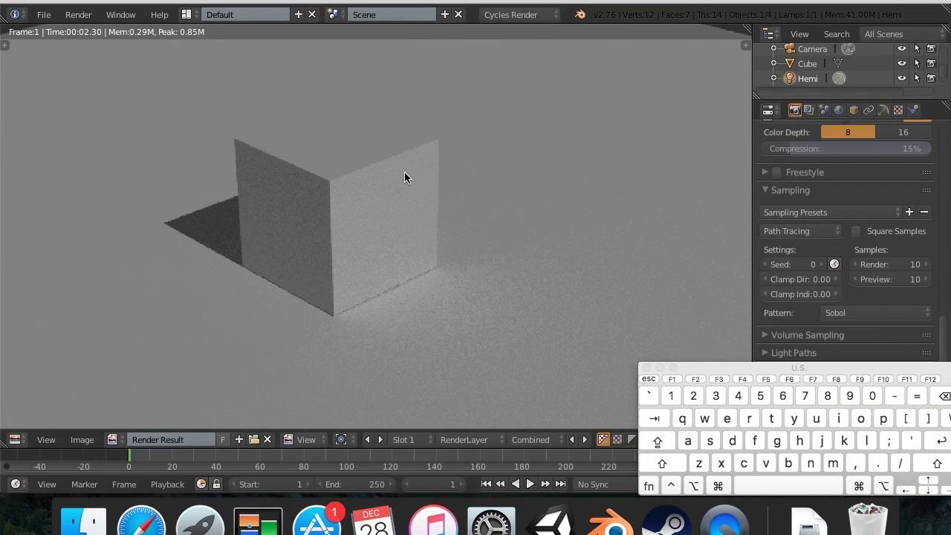
- Set the render samples to 100, render the scene again and inspect the cube in the result
left_click(916, 269)
type("100")
key("Return")
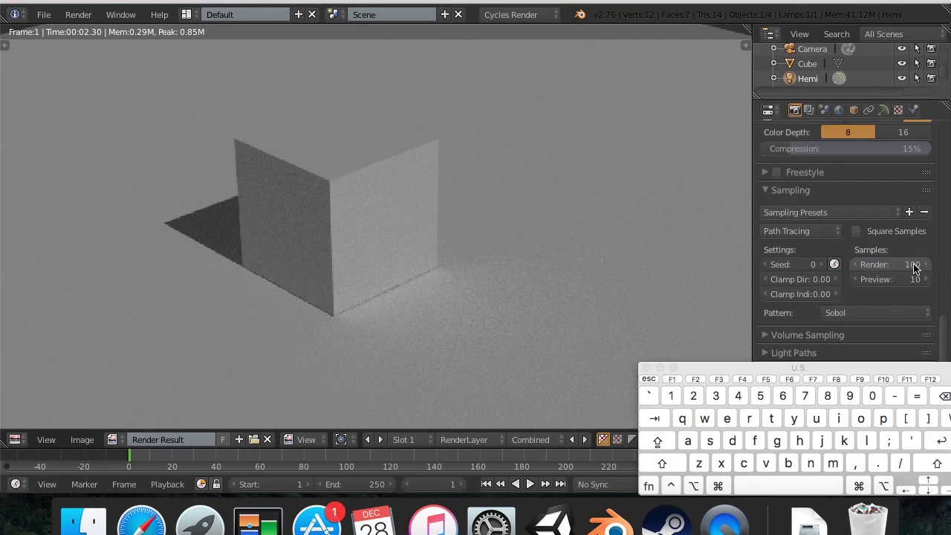
key("F12")
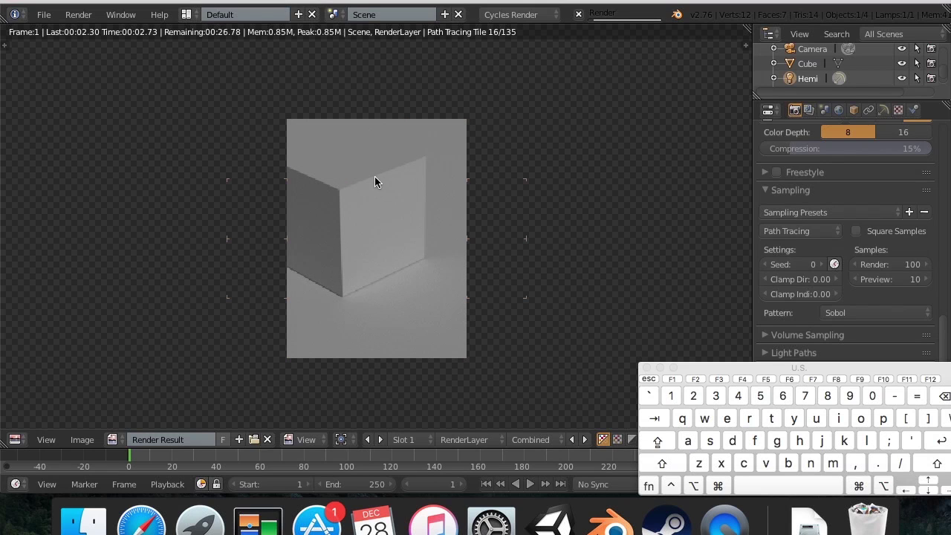
scroll(375, 175, "down", 2)
scroll(374, 176, "up", 3)
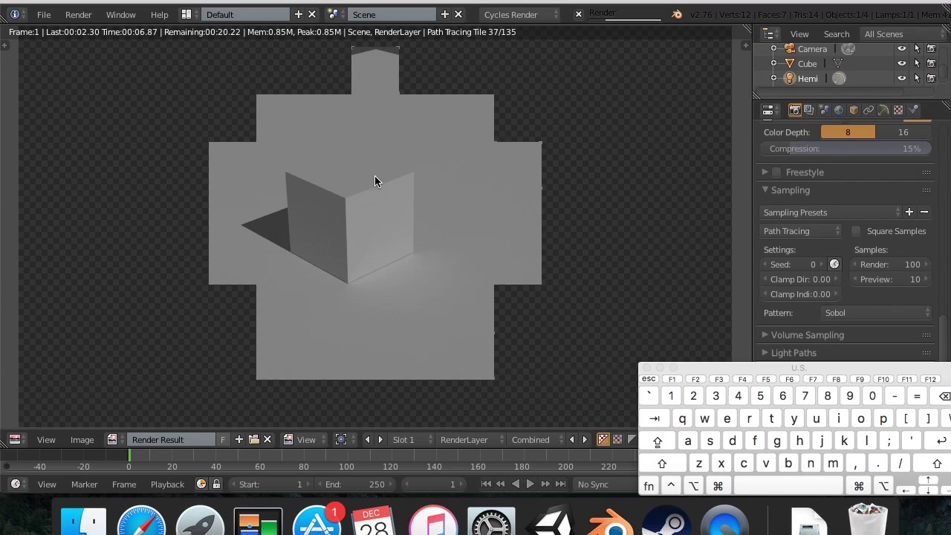
scroll(374, 175, "up", 3)
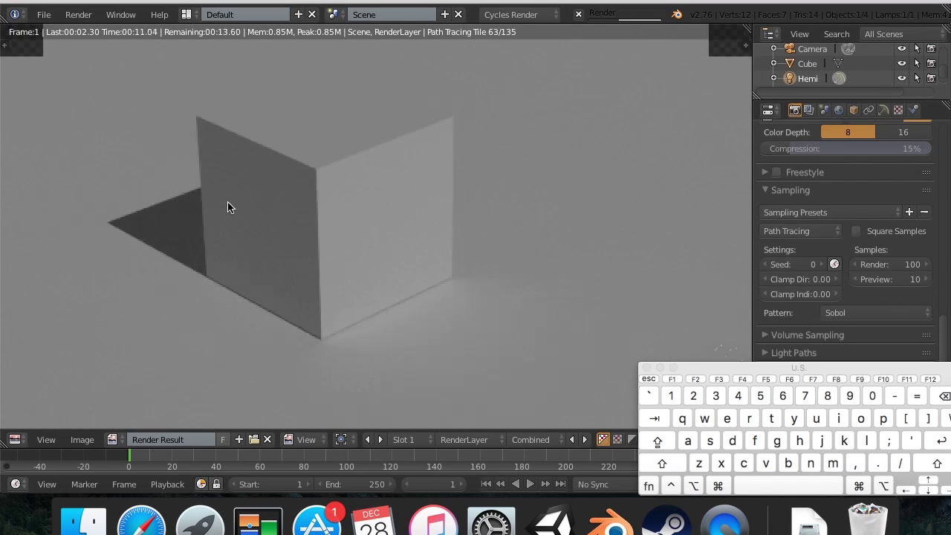
key("Home")
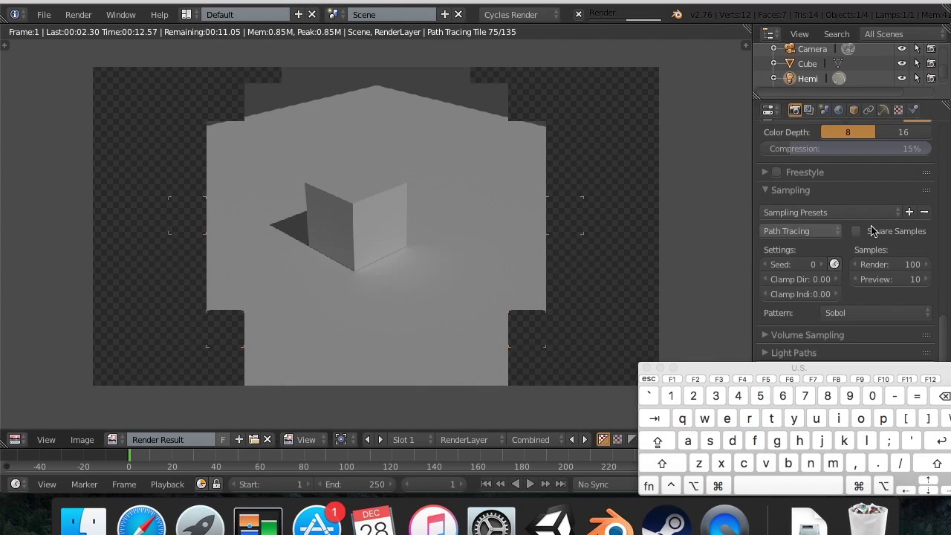
- Set the render resolution percentage to 100% and render the scene again, examining the cube up close
scroll(838, 231, "up", 10)
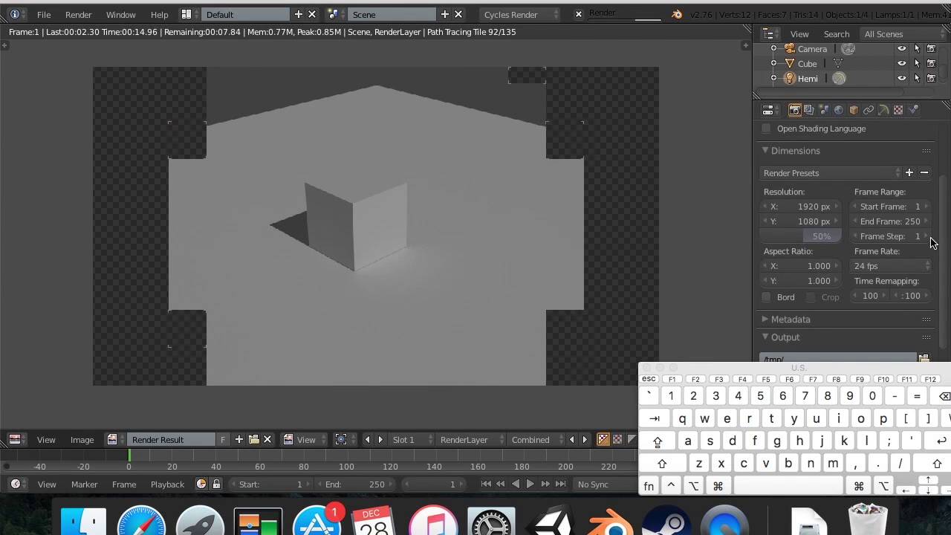
double_click(820, 236)
type("100")
key("Return")
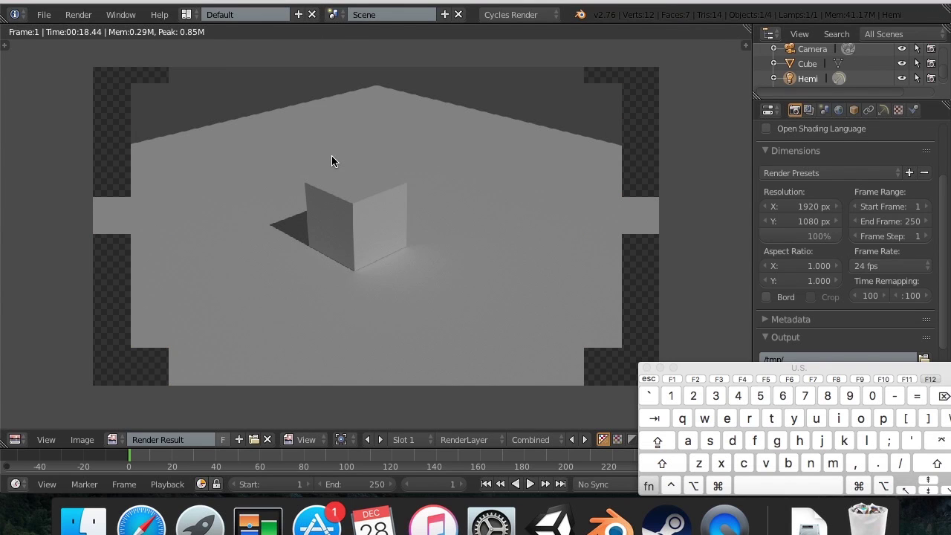
key("F12")
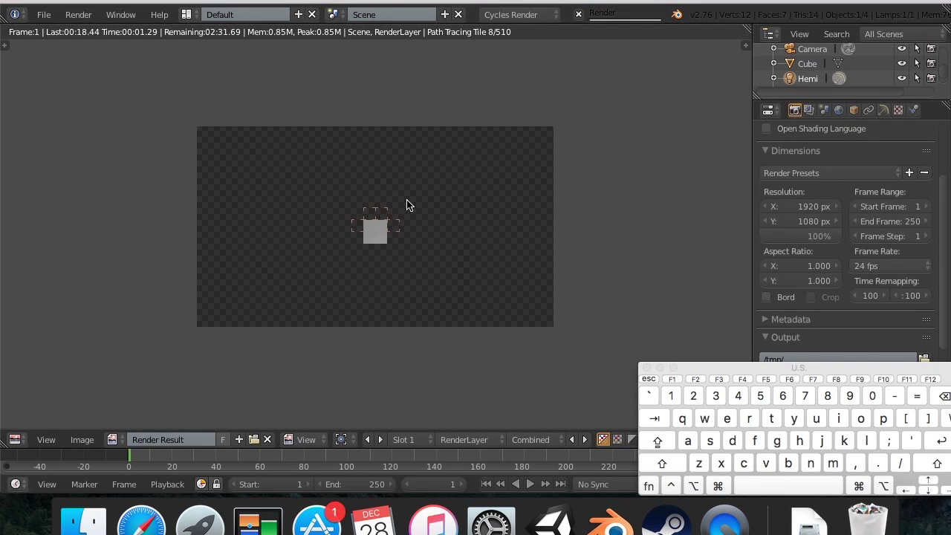
scroll(406, 207, "up", 6)
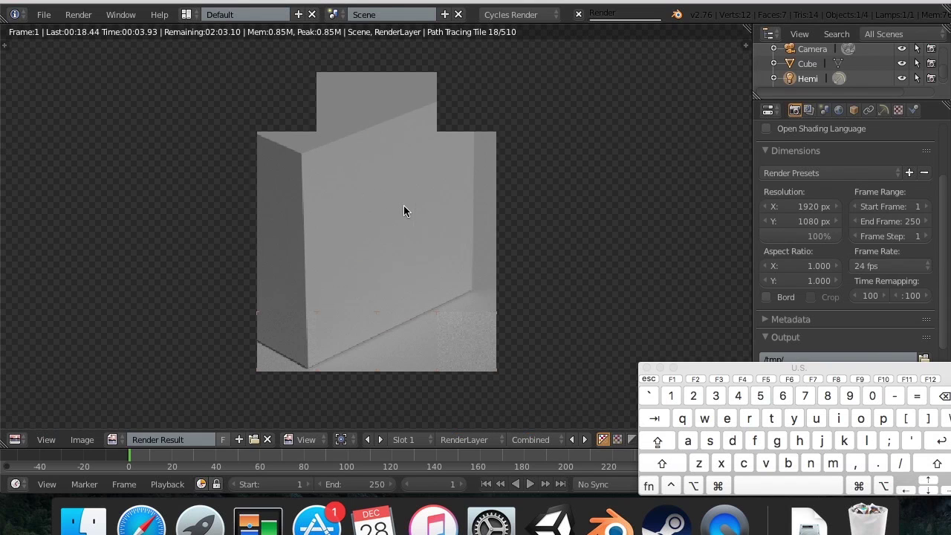
- Examine the cube up close in the running render, check the sampling settings, and cancel the render
scroll(403, 205, "down", 4)
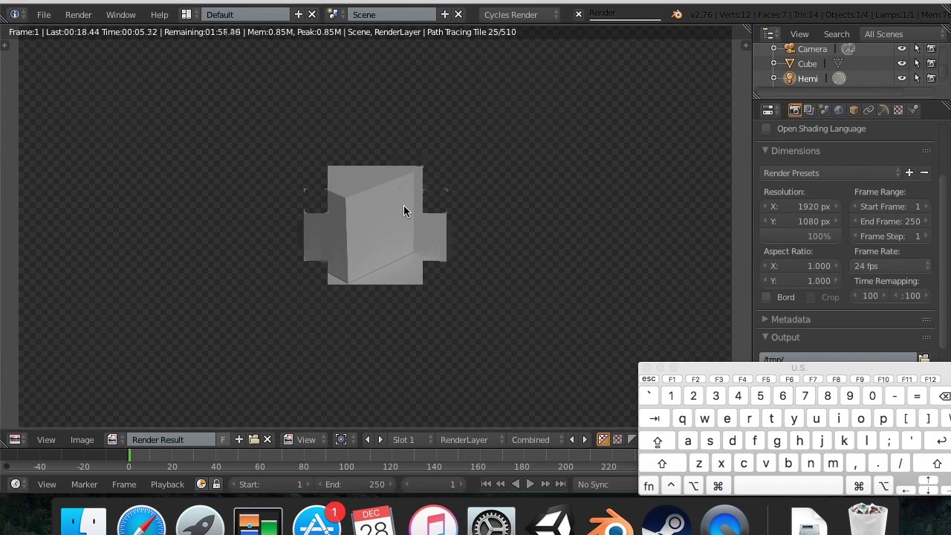
scroll(404, 204, "up", 8)
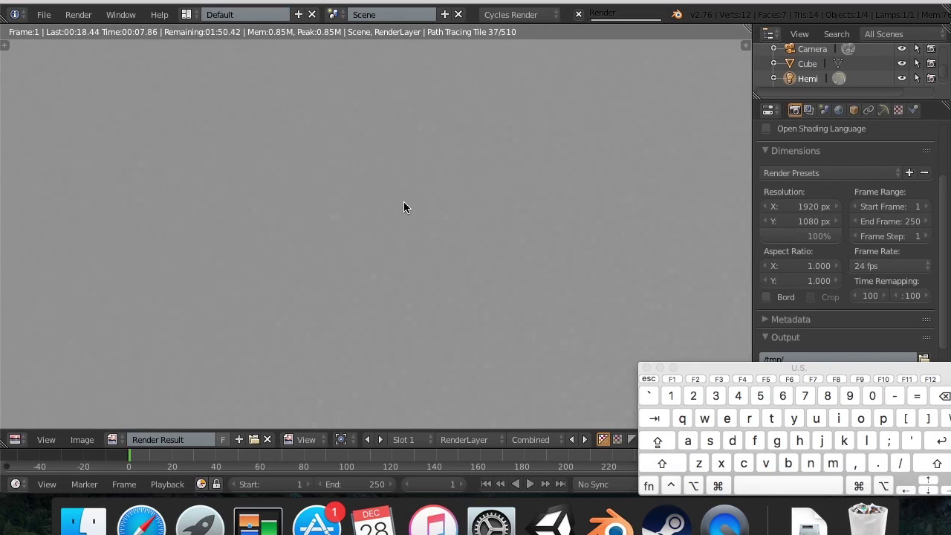
scroll(403, 207, "down", 3)
scroll(403, 191, "down", 5)
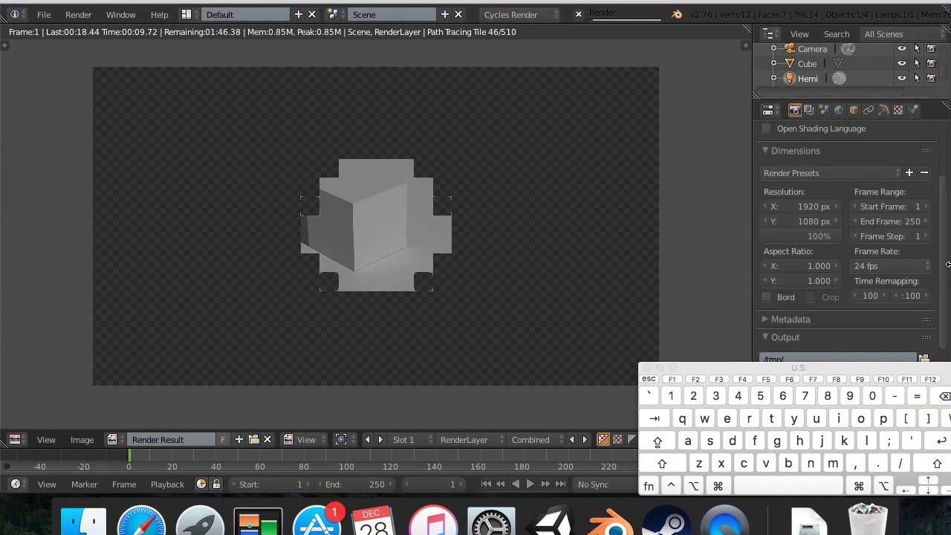
scroll(917, 216, "down", 10)
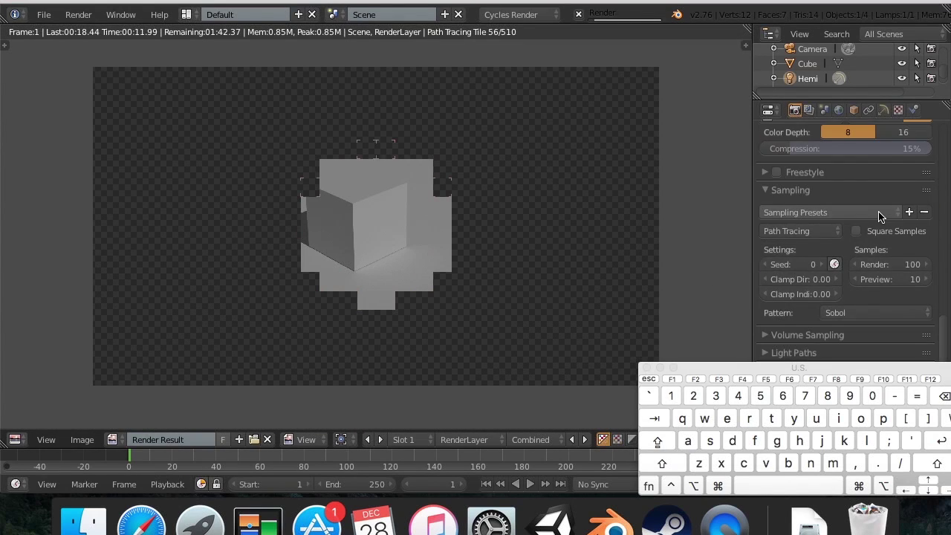
key("Escape")
key("Escape")
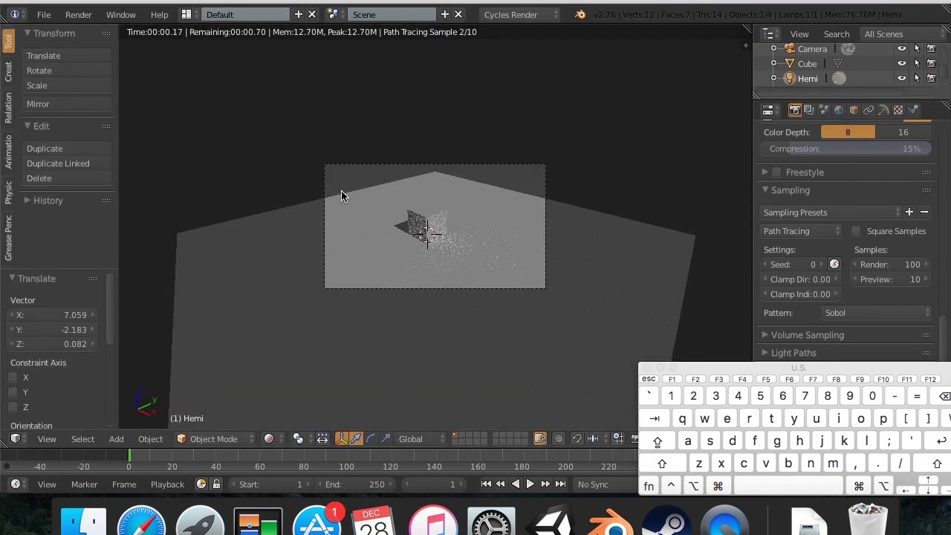
- Set the render resolution percentage to 50%
scroll(780, 223, "up", 10)
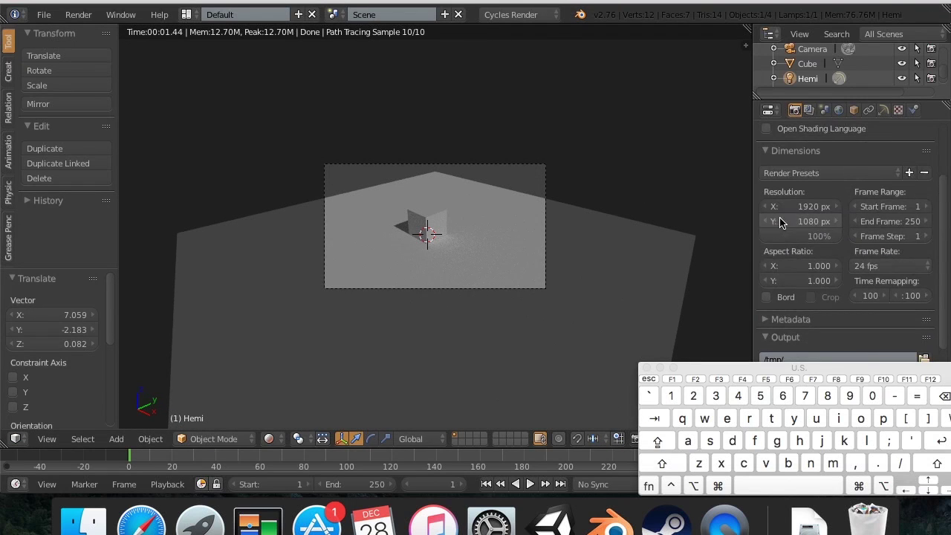
left_click_drag(780, 236, 678, 235)
type("50")
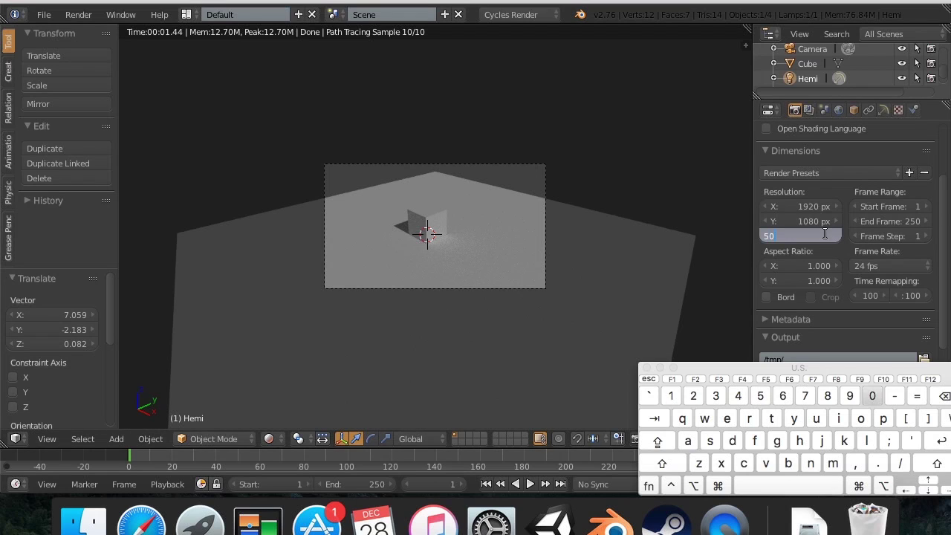
key("Return")
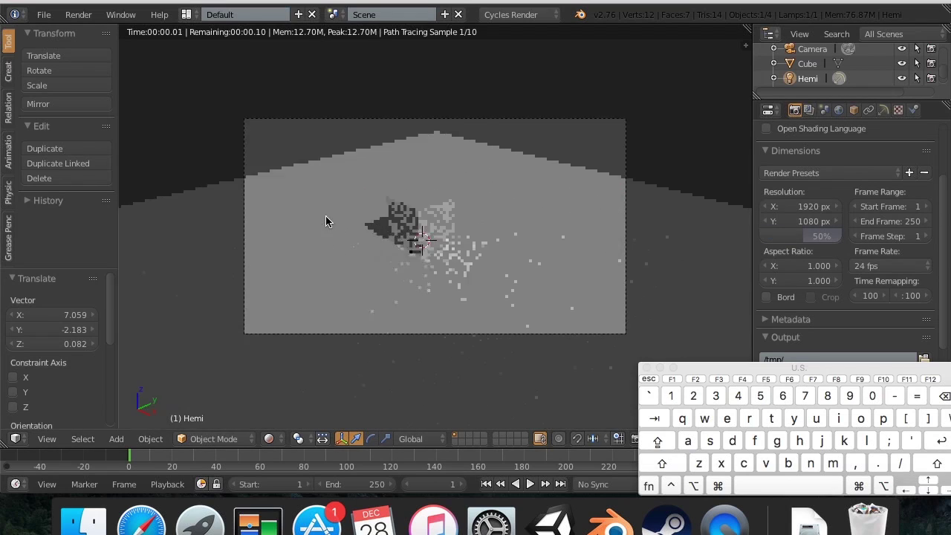
- Fit the camera frame to the 3D view in solid shading and preview the rendered lighting again
scroll(326, 215, "down", 2)
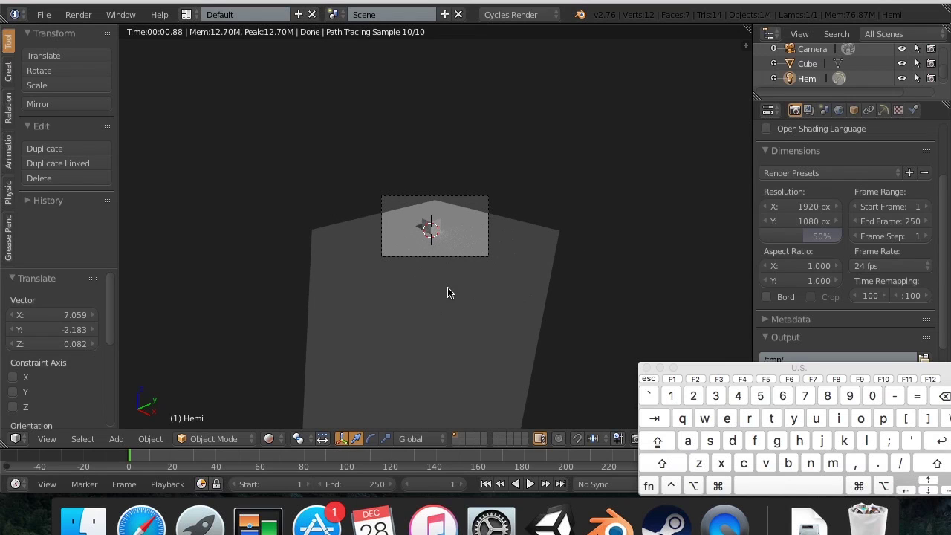
key("shift+z")
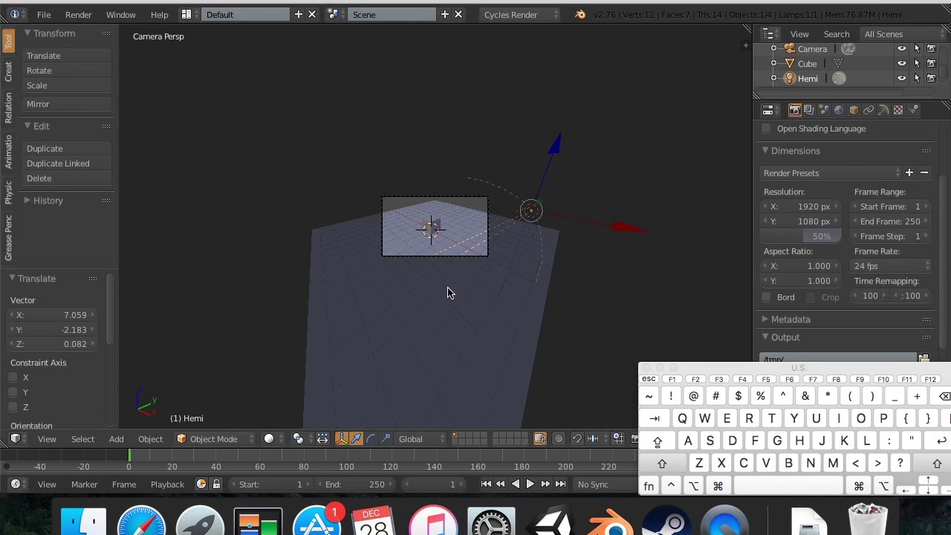
key("Home")
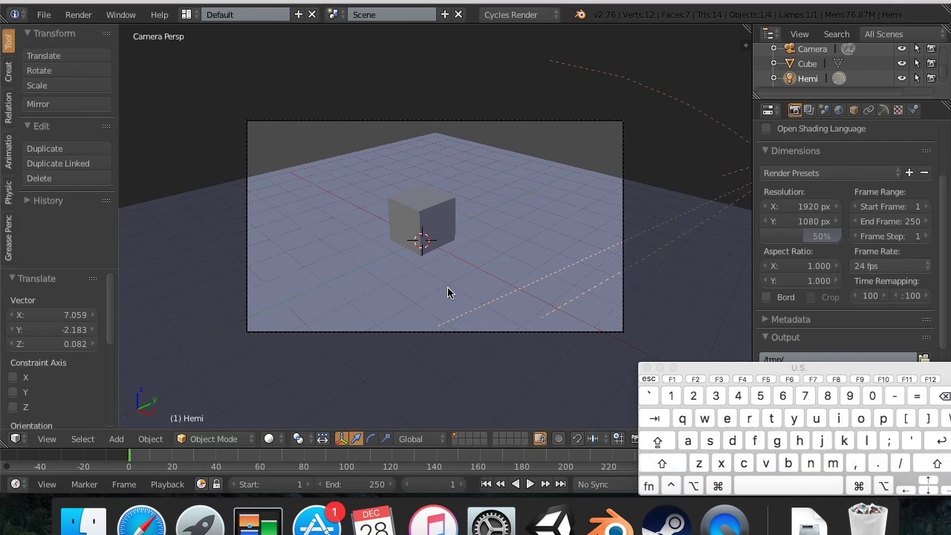
key("shift")
key("shift+z")
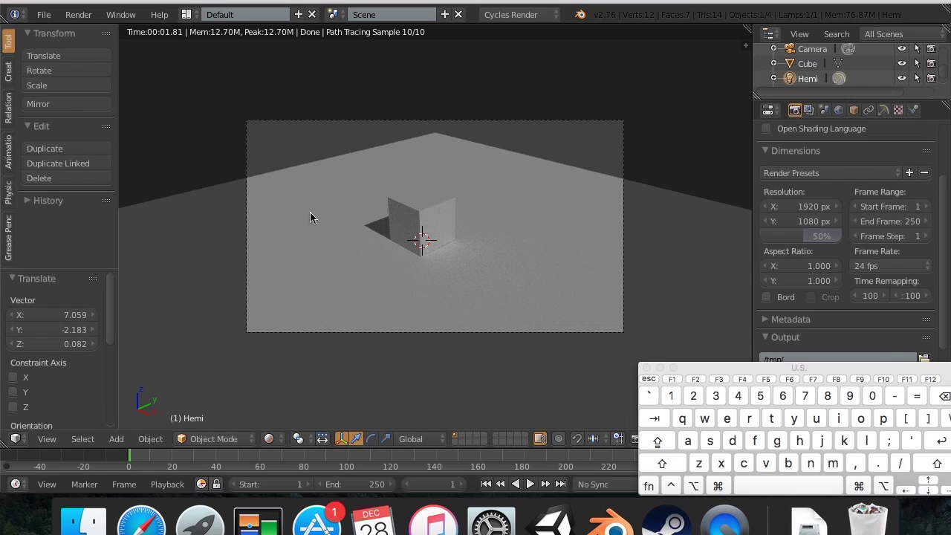
- Try a light red emission colour on the Hemi lamp and discard the change
left_click(883, 109)
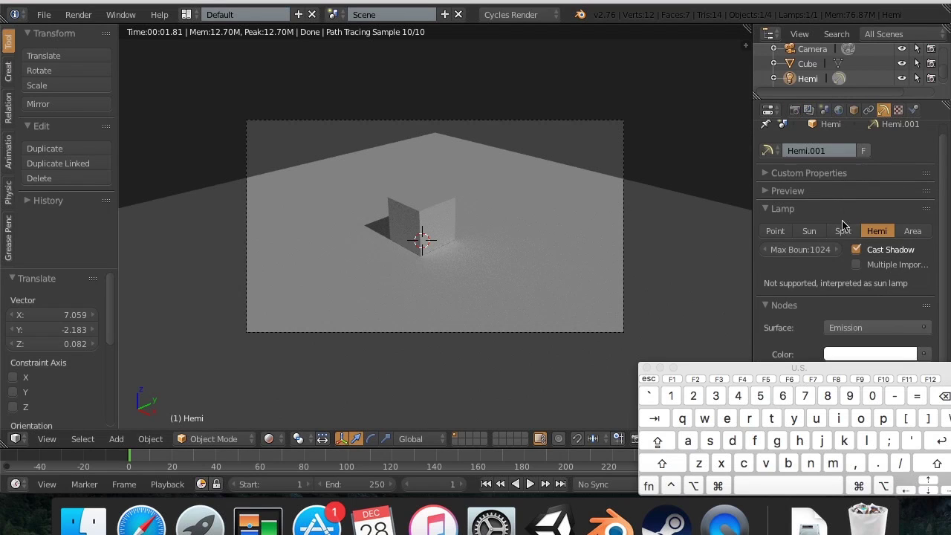
left_click(856, 354)
left_click_drag(835, 236, 837, 239)
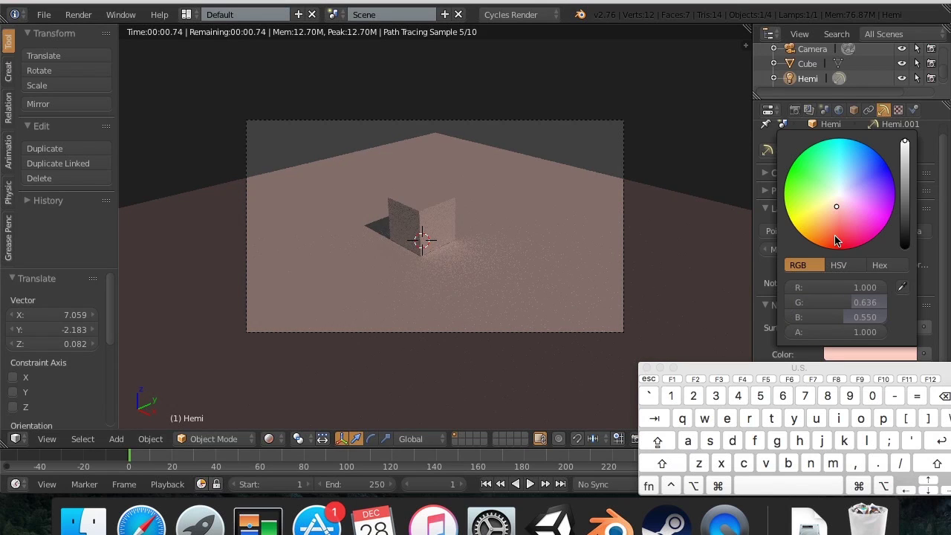
key("Escape")
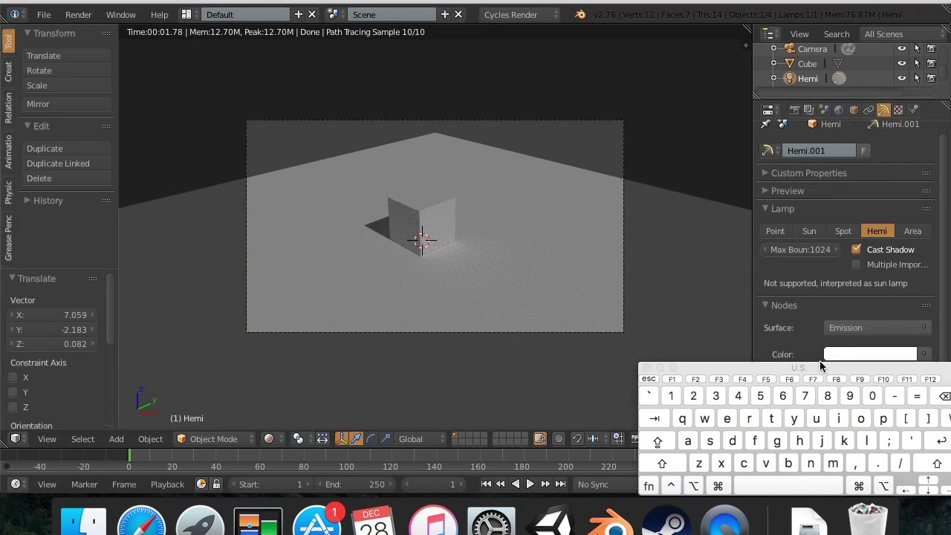
scroll(870, 281, "up", 1)
mouse_move(904, 373)
left_mouse_down()
mouse_move(553, 384)
mouse_move(638, 329)
mouse_move(690, 329)
mouse_move(879, 379)
mouse_move(894, 372)
left_mouse_up()
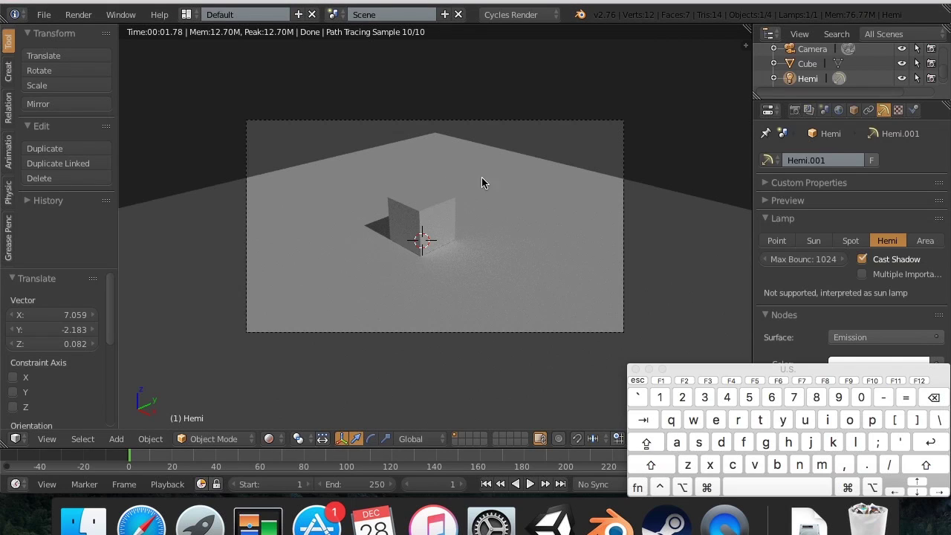
- Delete the Hemi lamp and preview the rendered scene without any lamps
scroll(624, 256, "down", 2)
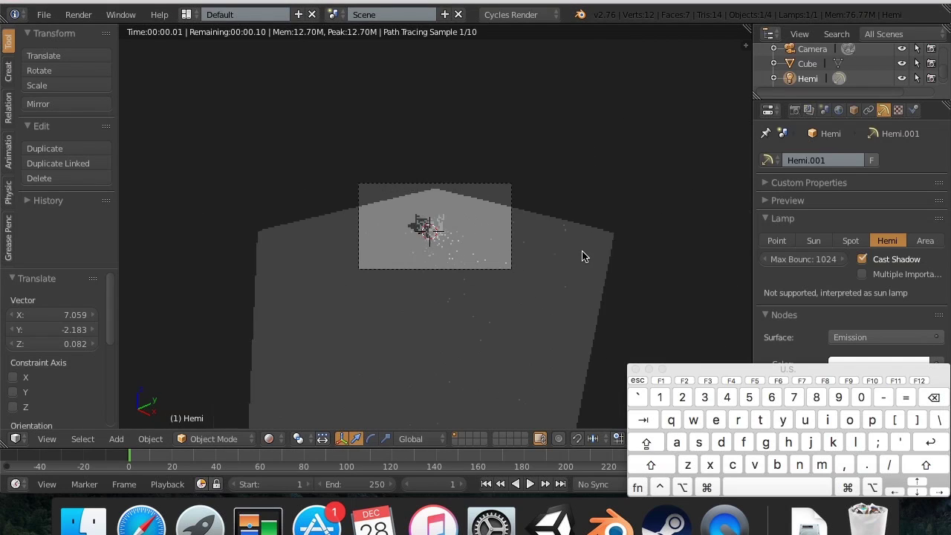
key("shift+z")
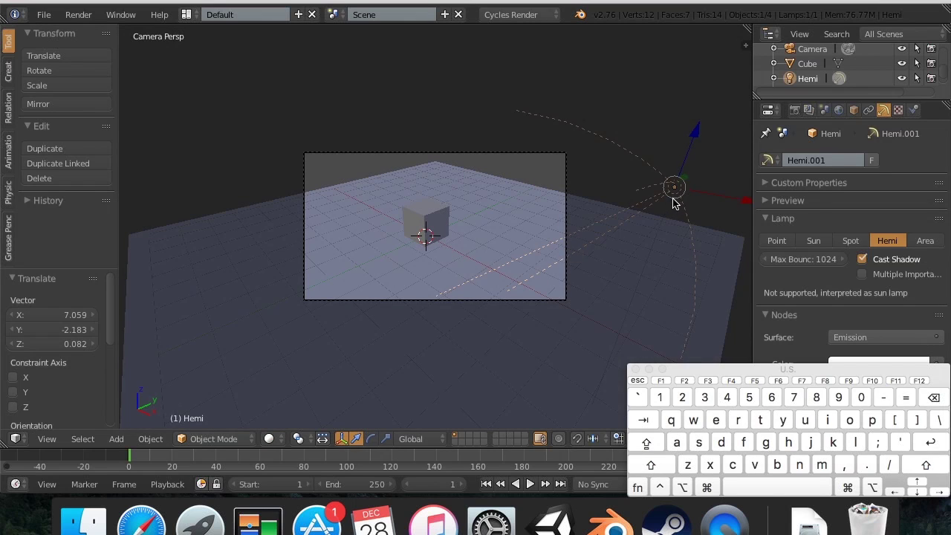
key("x")
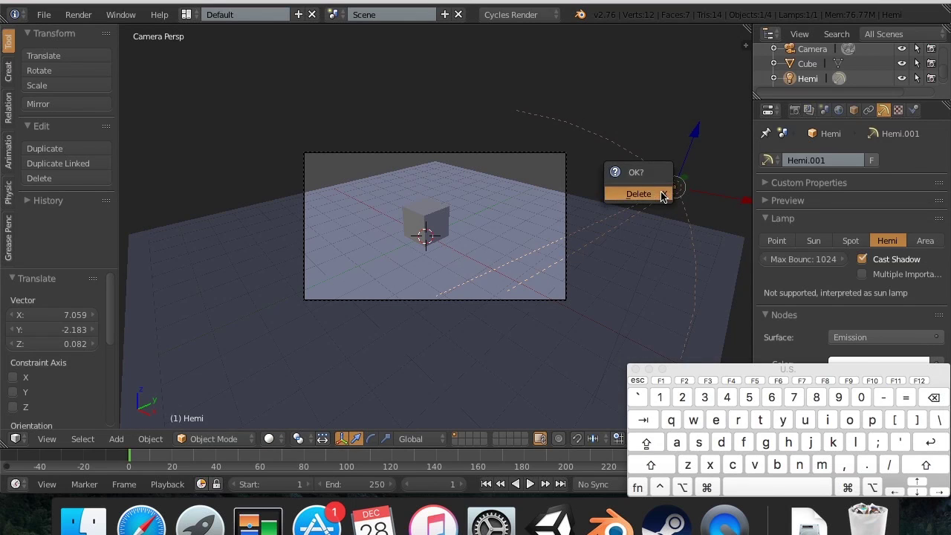
left_click(662, 194)
key("shift+z")
scroll(416, 211, "up", 4)
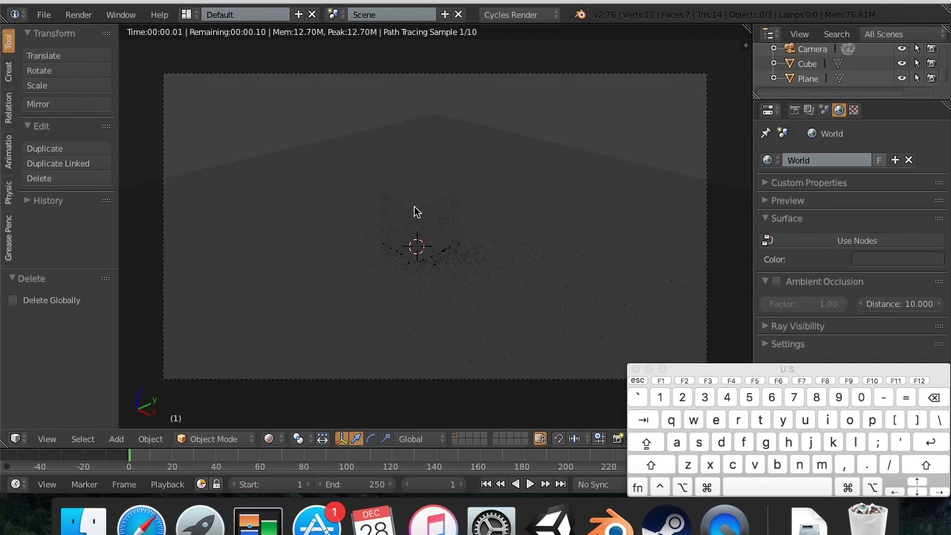
scroll(416, 211, "down", 3)
scroll(414, 211, "up", 4)
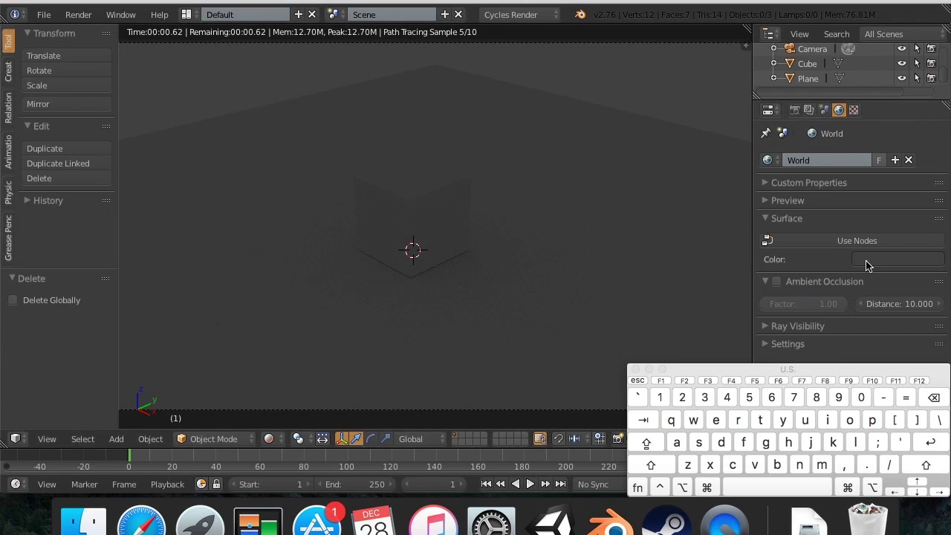
- Try a dark red world surface colour and discard it, and briefly try ambient occlusion on the world
left_click(891, 260)
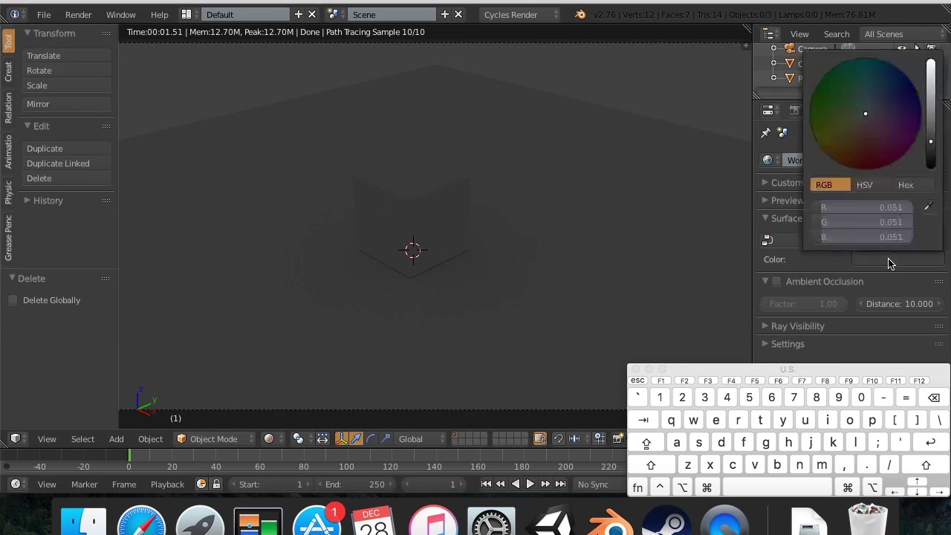
left_click_drag(901, 164, 858, 151)
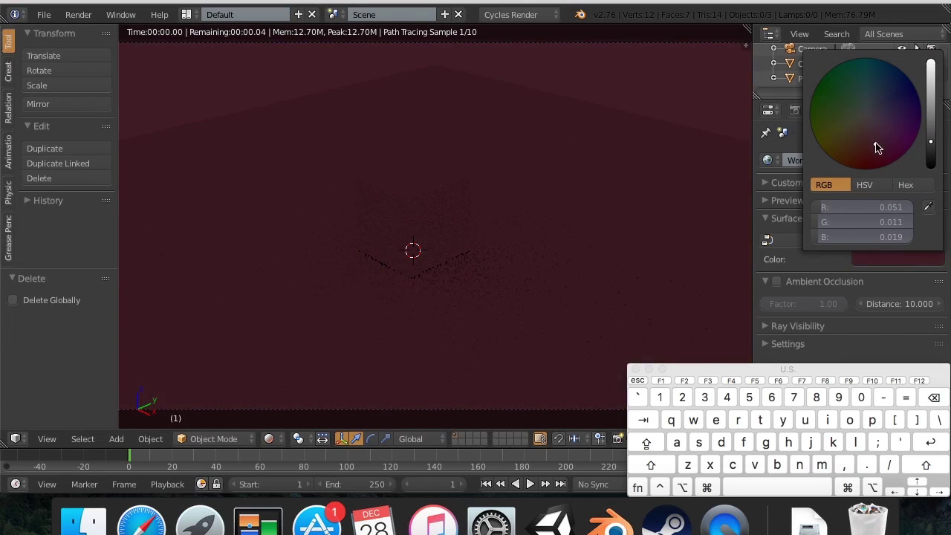
key("Escape")
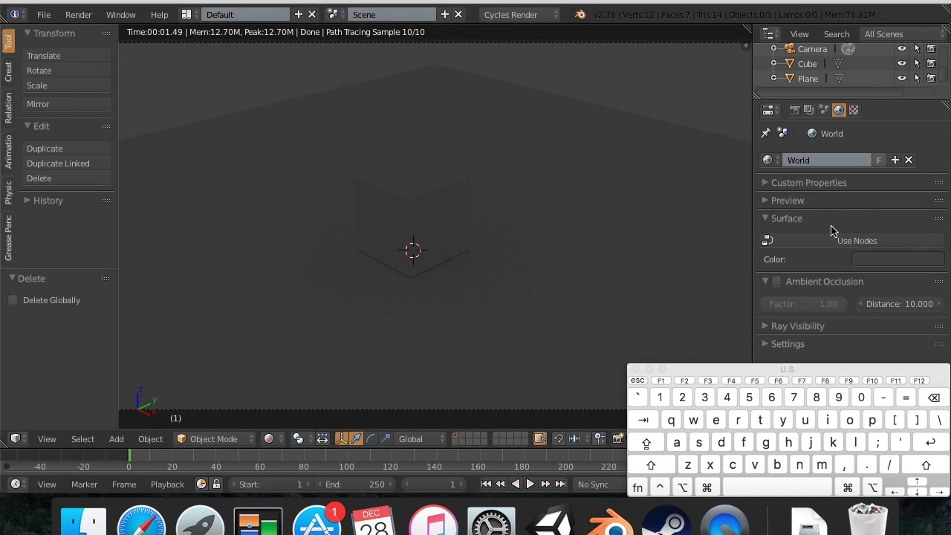
left_click(776, 282)
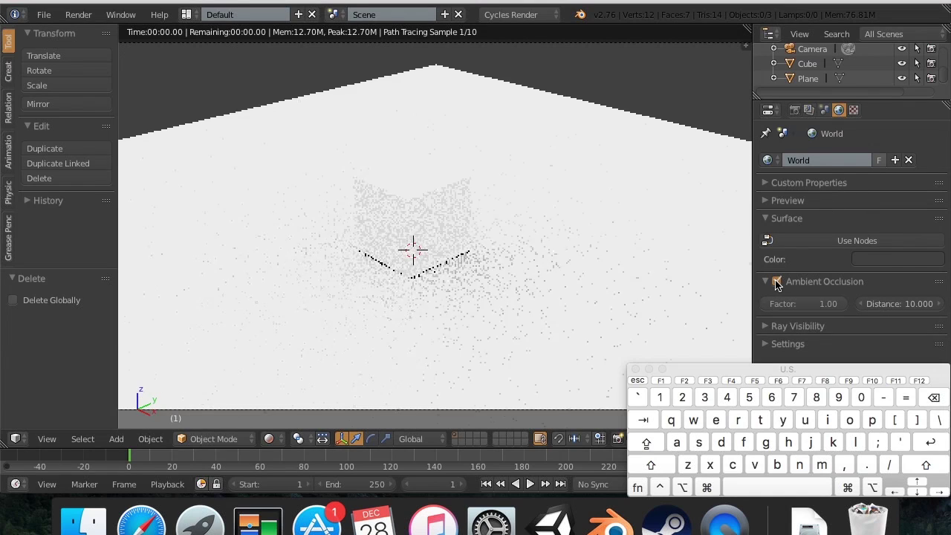
left_click(776, 282)
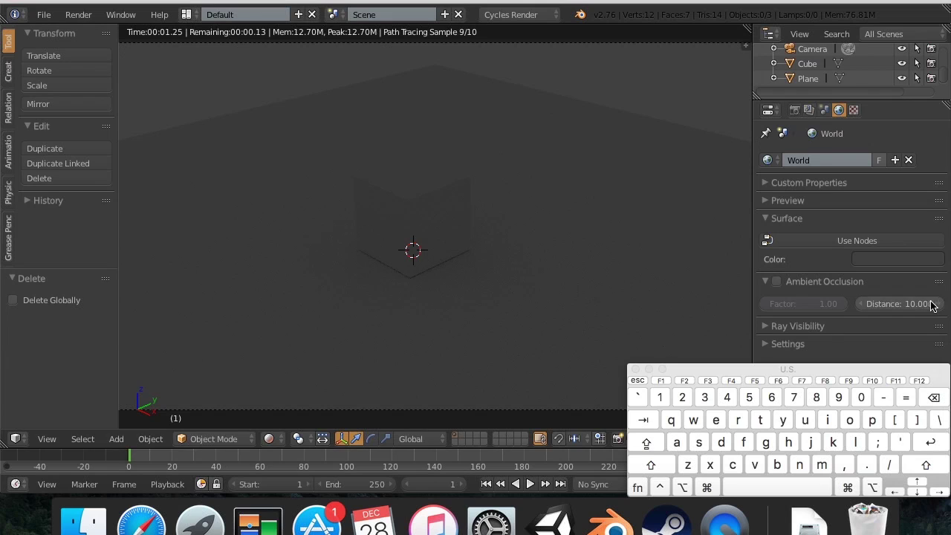
key("KP_0")
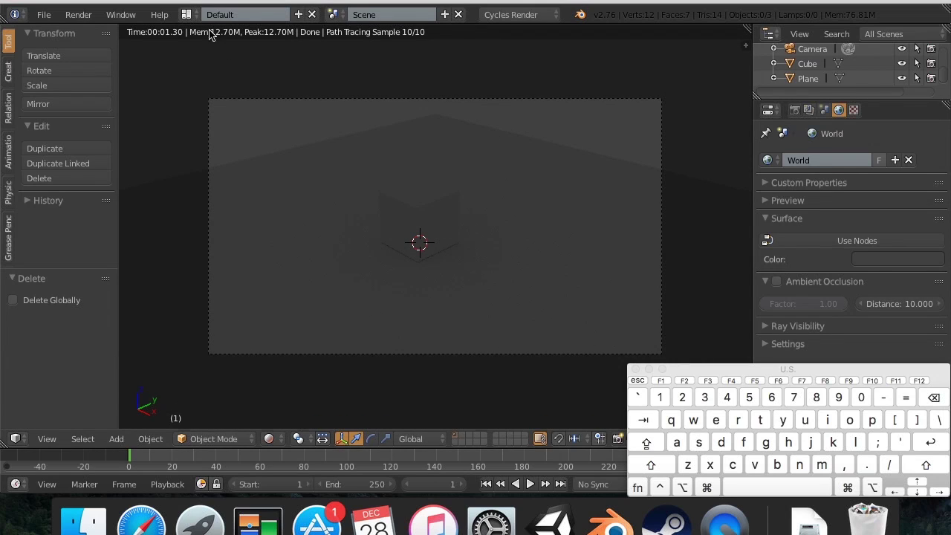
- View the material node editor in the Compositing layout and return to the Default layout
left_click(186, 14)
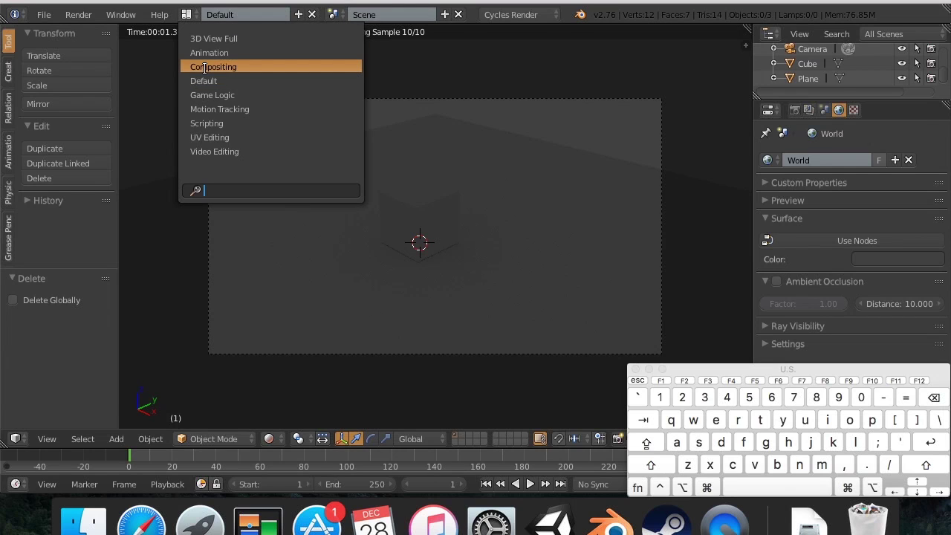
left_click(205, 68)
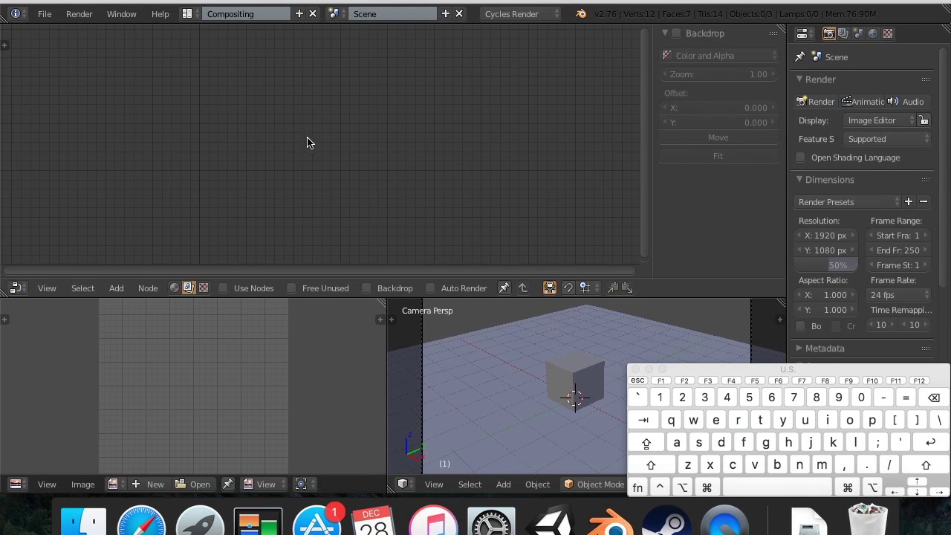
left_click(174, 289)
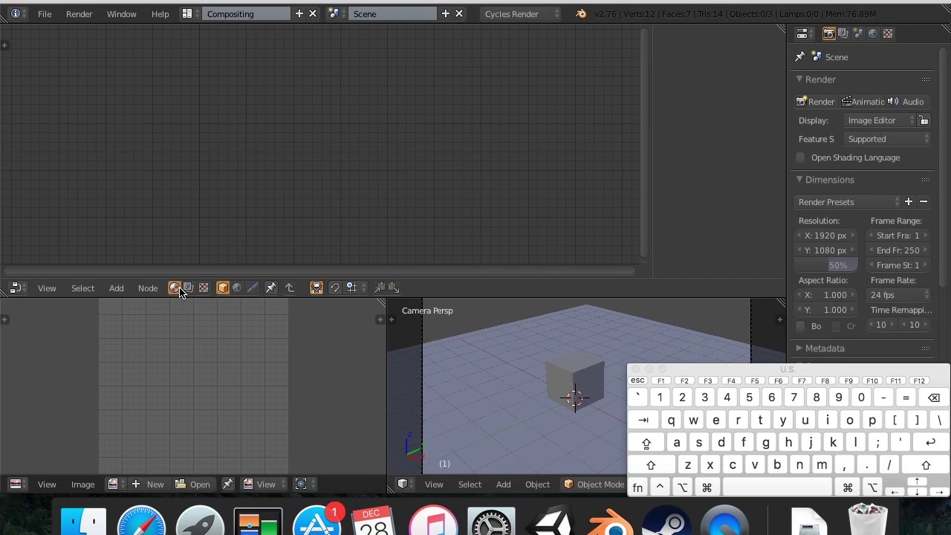
scroll(575, 364, "down", 1)
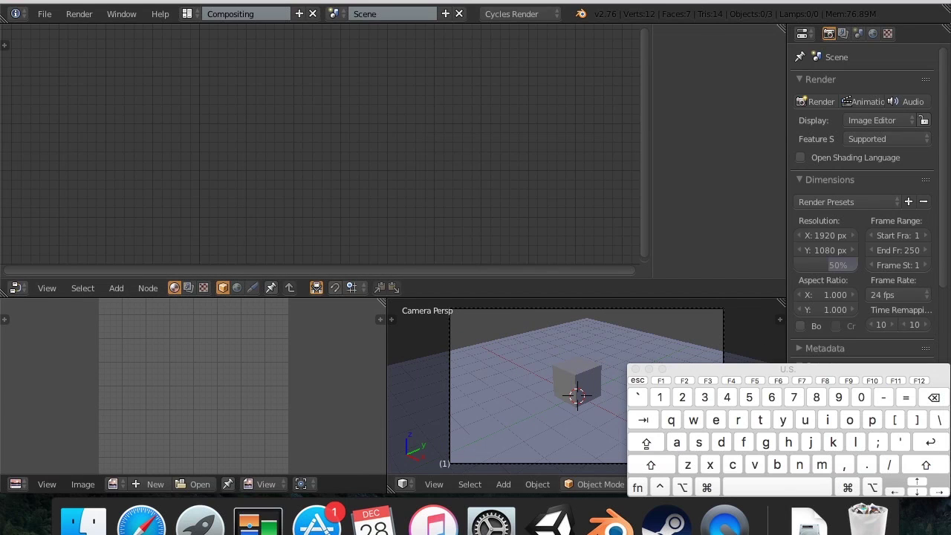
left_click(186, 15)
left_click(194, 77)
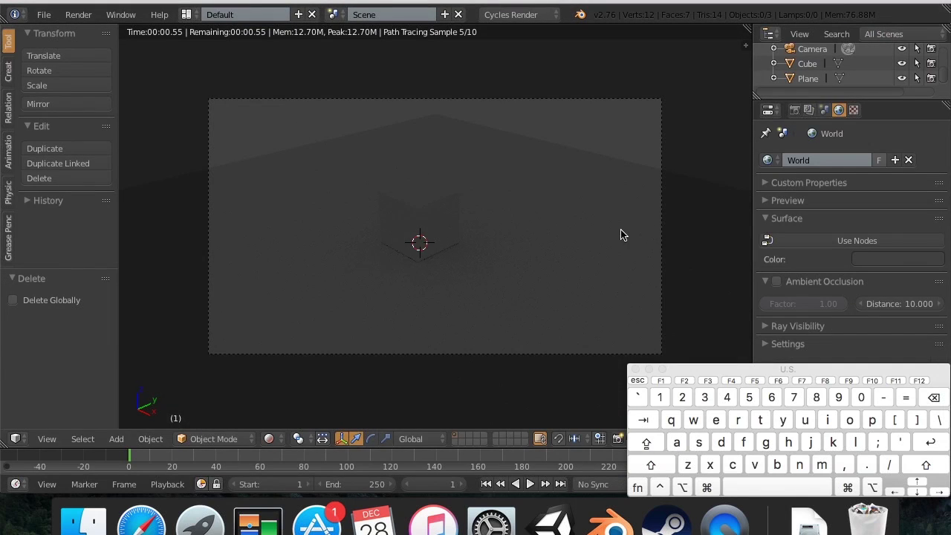
- Add a plane at the origin in solid shading and raise it about 1.82 units in Z above the cube
key("shift+z")
key("shift+a")
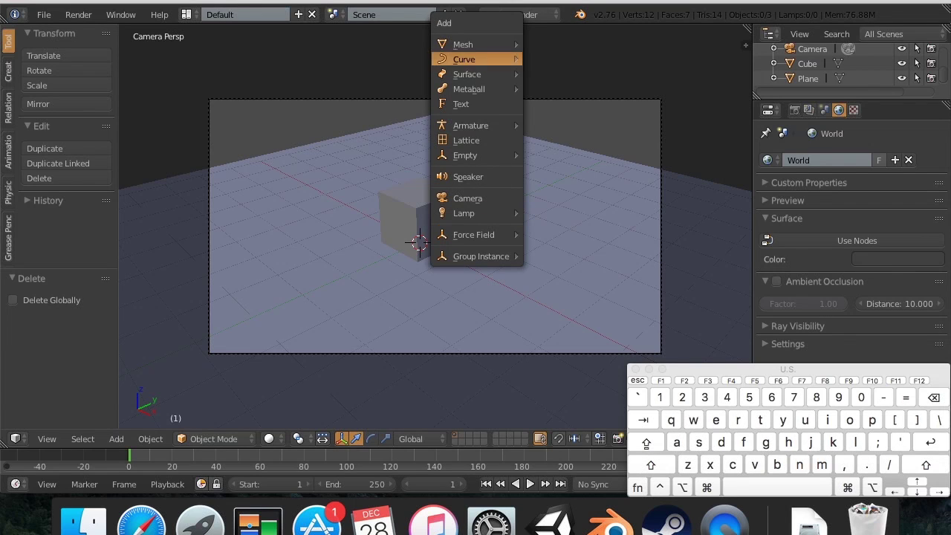
mouse_move(495, 42)
left_click(568, 39)
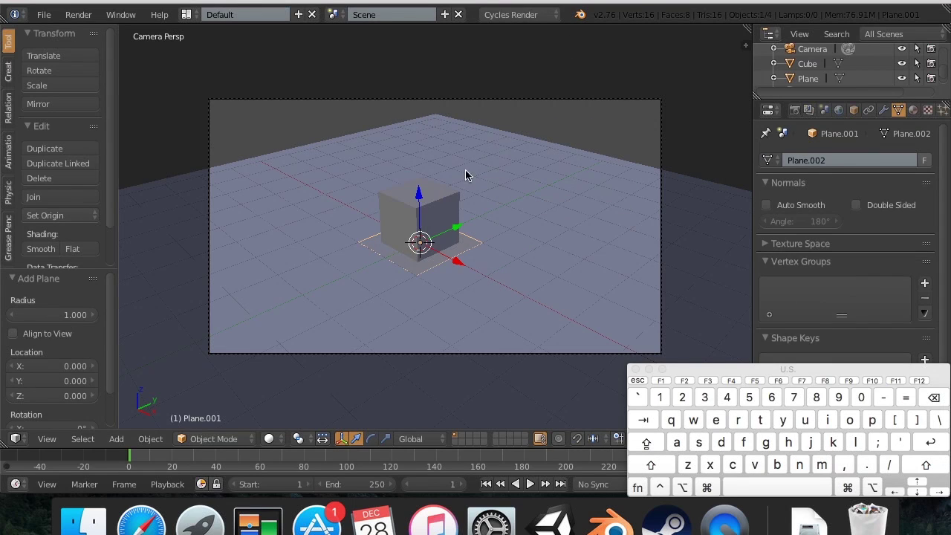
left_click_drag(421, 199, 450, 123)
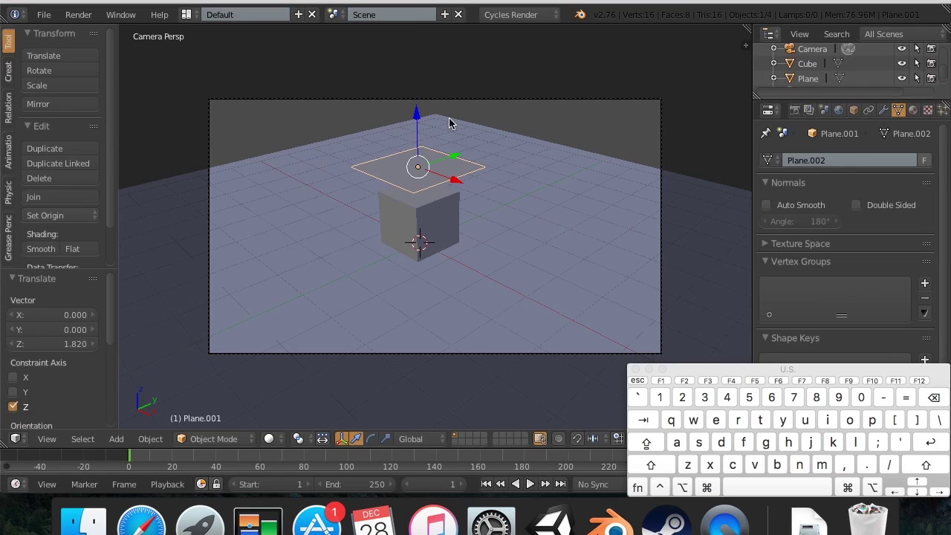
- Rotate the new plane 90° about the Y axis and move it along X, beyond the camera frame
type("ry90")
key("Return")
left_click_drag(446, 180, 731, 304)
- Scale the upright plane by about -0.368 along Z and about -3.331 along Y to form a long, low strip
key("s")
key("z")
left_click(691, 281)
key("s")
key("y")
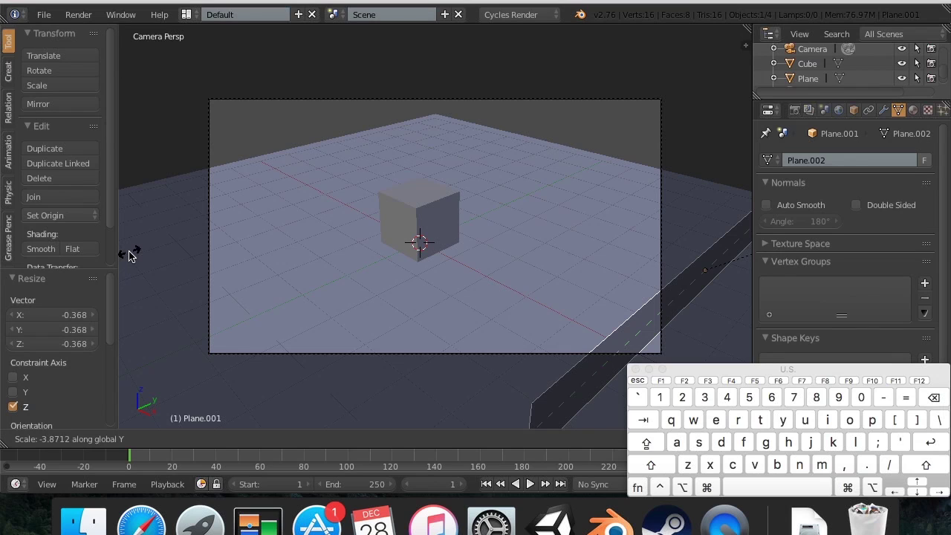
left_click(125, 268)
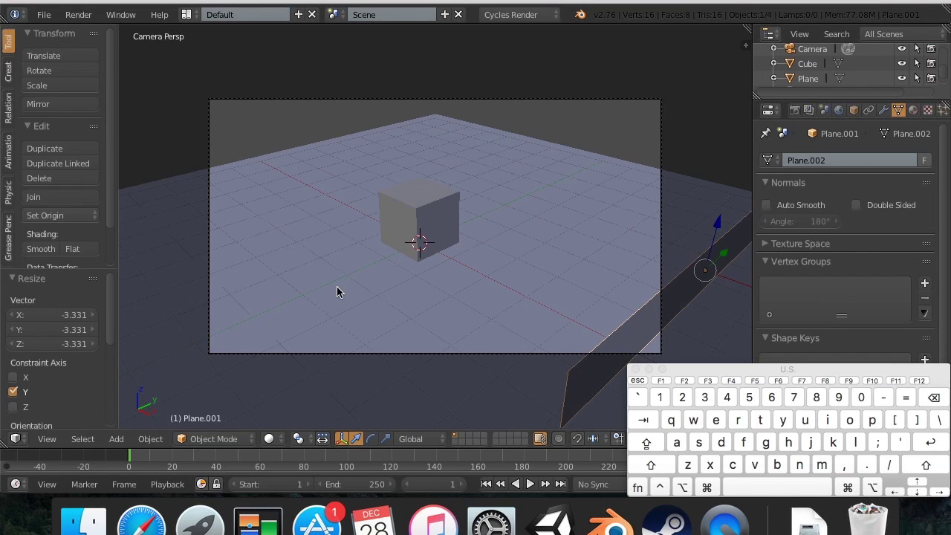
- Move the strip-shaped plane about 0.508 units along X, further away from the cube
key("g")
key("x")
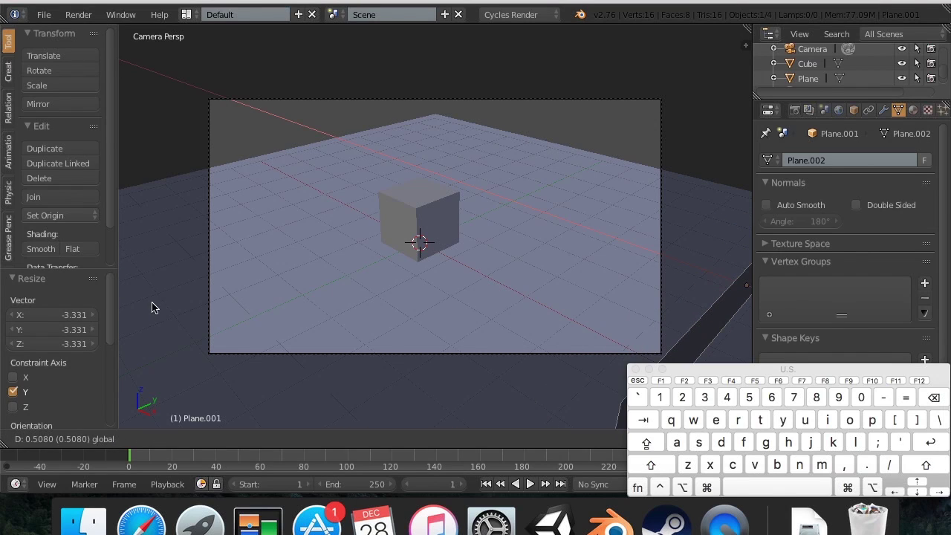
left_click(151, 306)
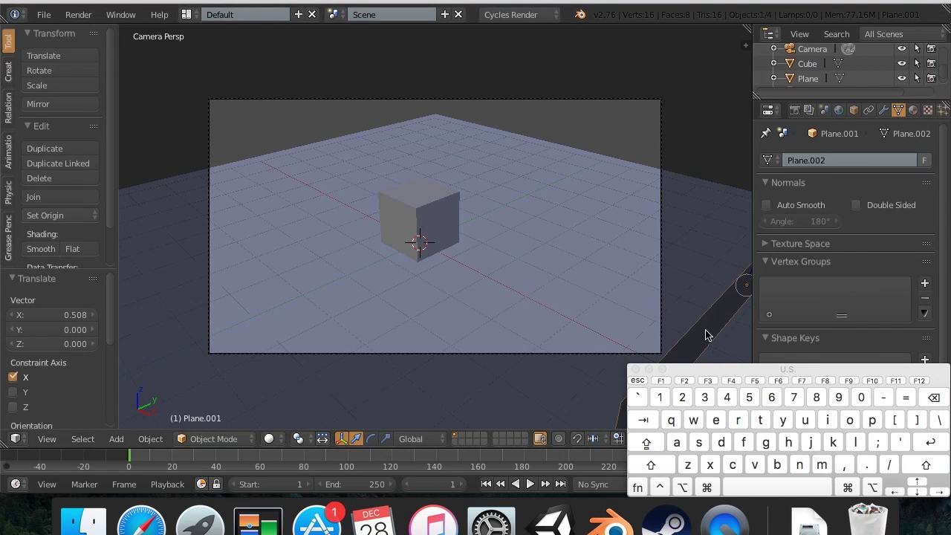
- Switch to the Compositing layout and create a new node-based material for the strip plane
left_click(185, 15)
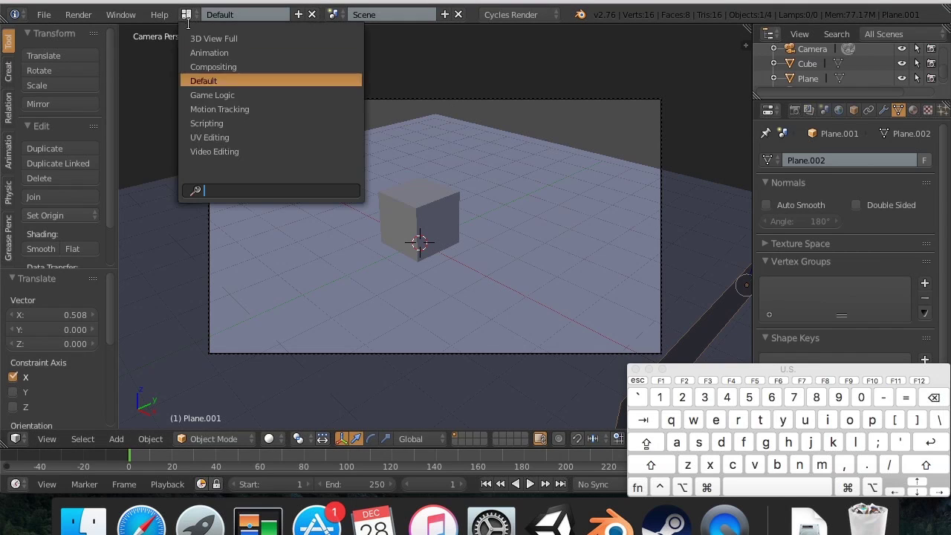
left_click(197, 62)
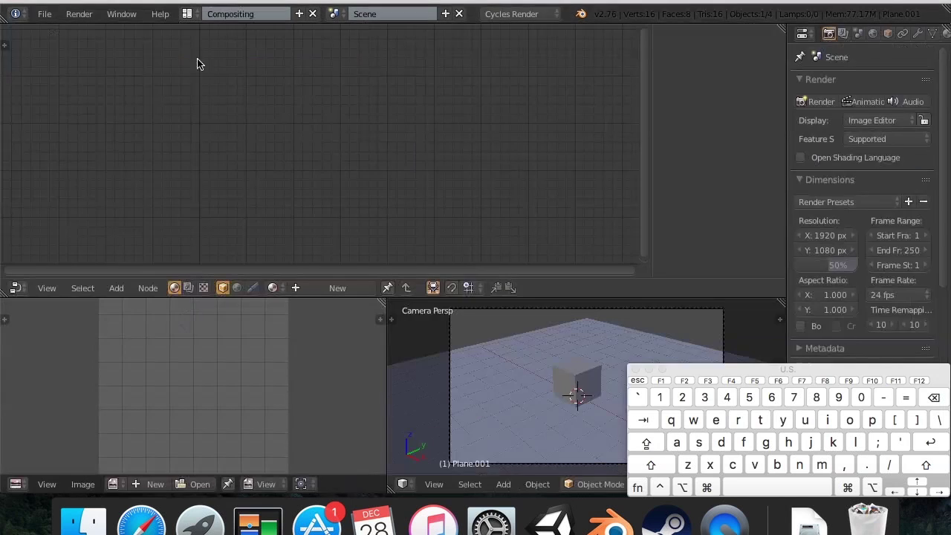
left_click(336, 289)
scroll(345, 118, "up", 2)
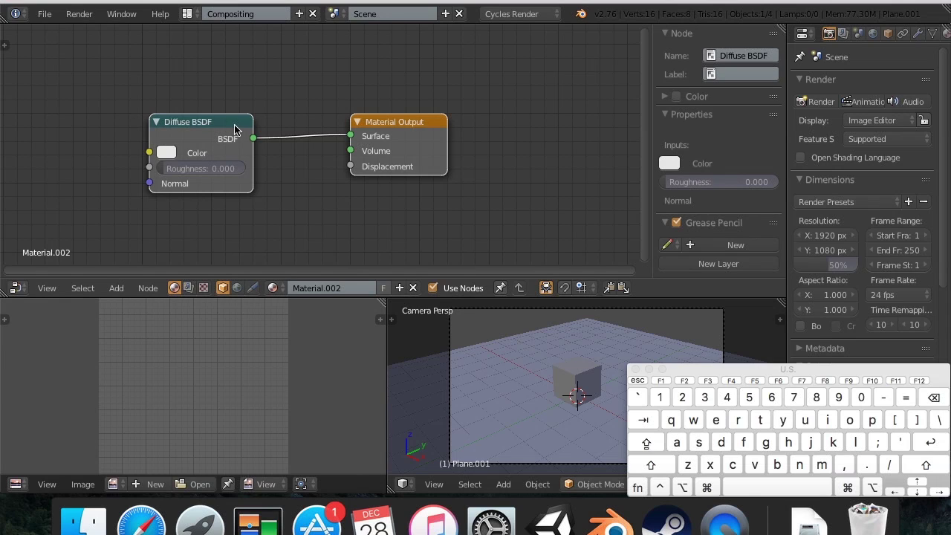
- Replace the Diffuse BSDF node with an Emission shader connected to the Material Output's Surface input
mouse_move(219, 122)
left_mouse_down()
mouse_move(192, 68)
mouse_move(234, 58)
mouse_move(219, 112)
left_mouse_up()
key("x")
key("shift+a")
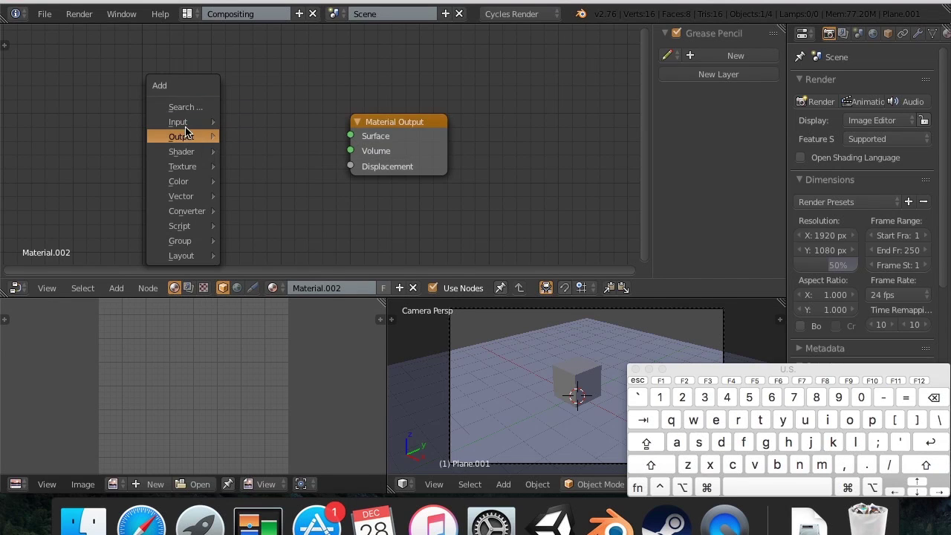
mouse_move(186, 124)
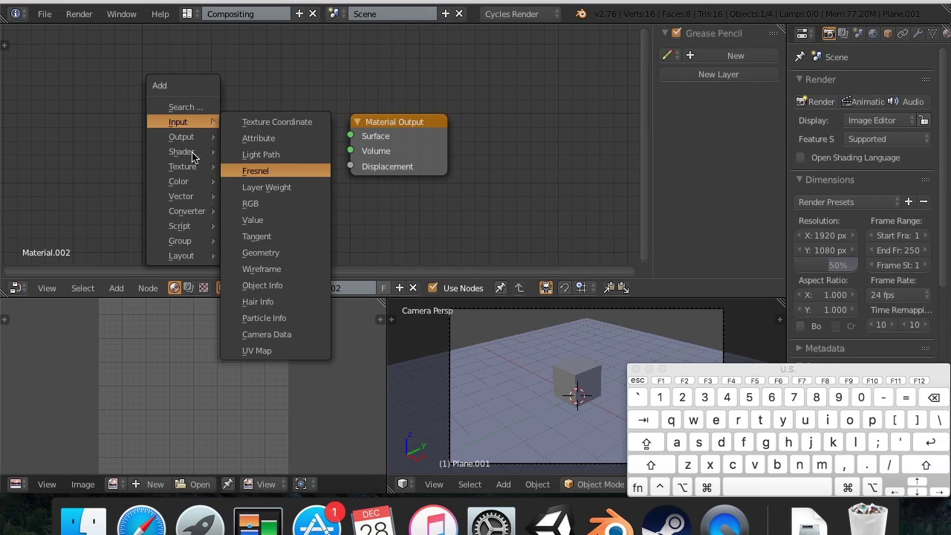
mouse_move(195, 152)
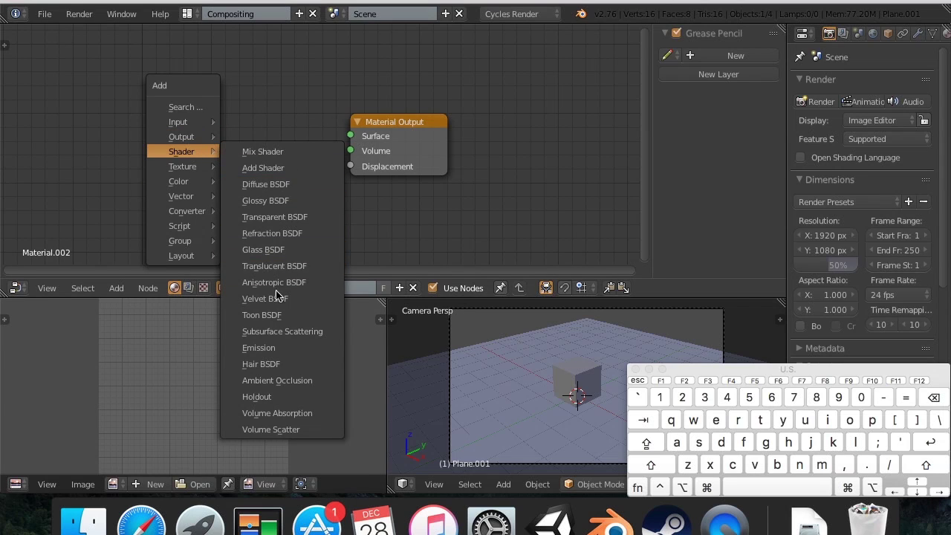
left_click(265, 346)
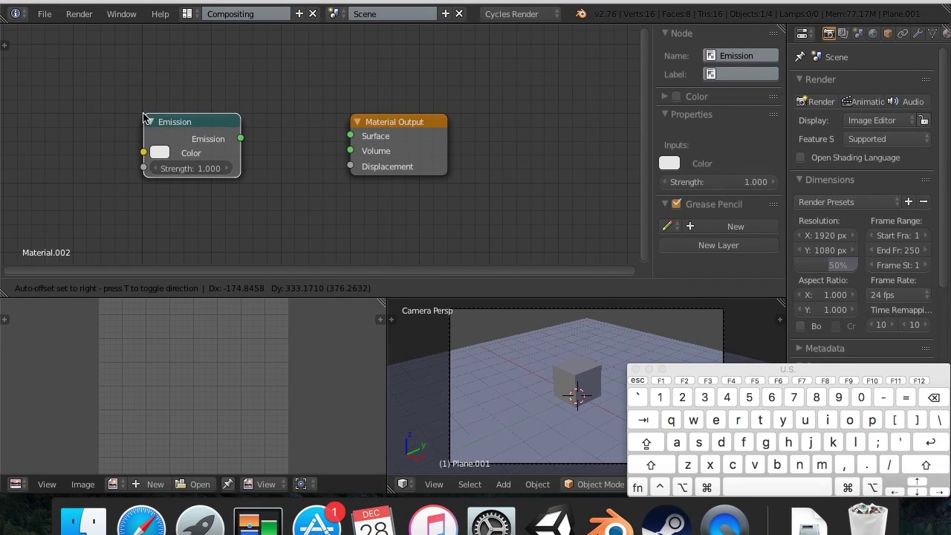
left_click(162, 120)
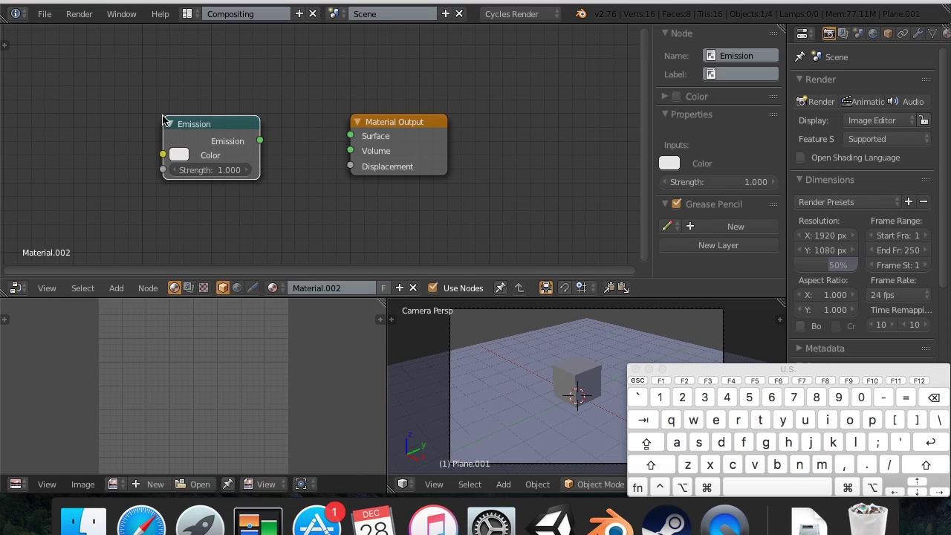
left_click_drag(259, 141, 342, 139)
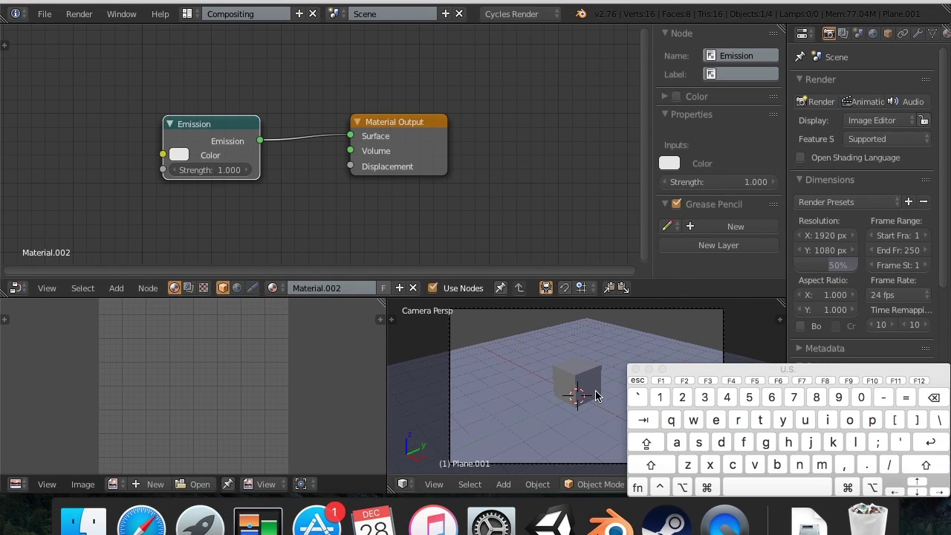
- Show the rendered preview of the scene and set the Emission strength to 10
key("shift+z")
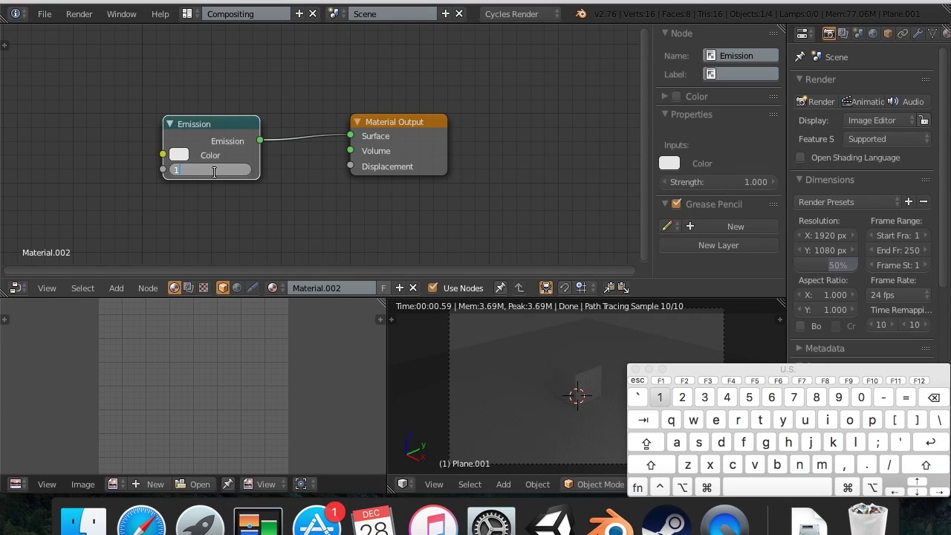
key("Return")
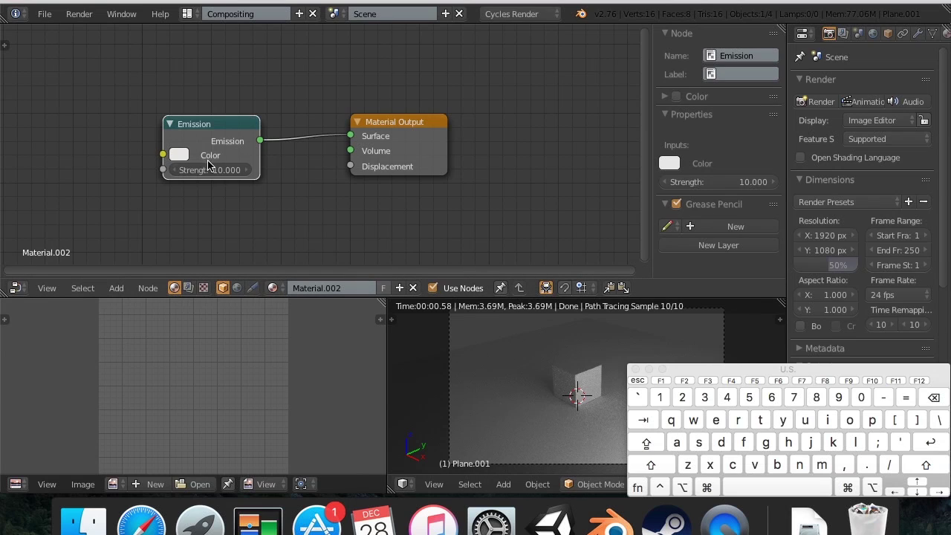
- Return to the Default layout, duplicate the emissive plane in place and rotate the copy 90° about the Z axis
left_click(188, 14)
left_click(192, 77)
key("shift+d")
right_click(653, 270)
type("r")
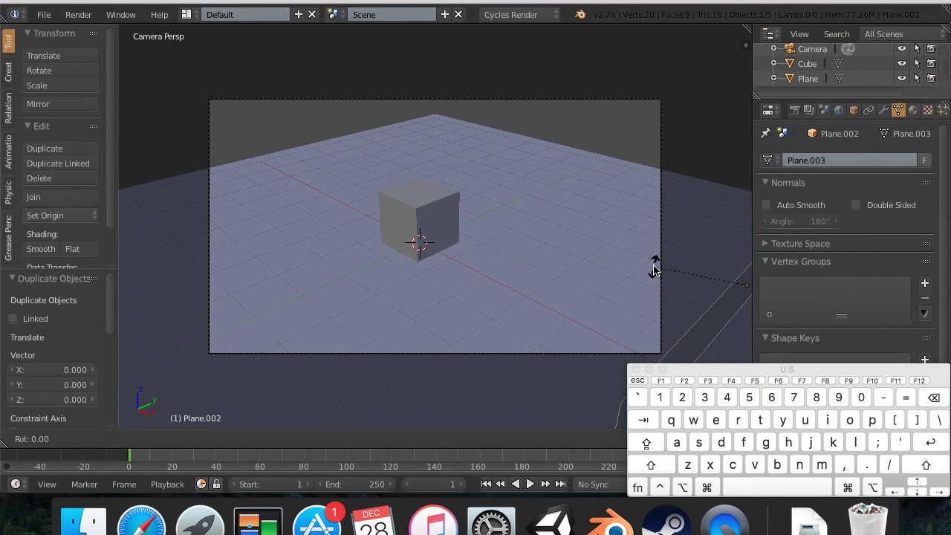
type("90")
key("Return")
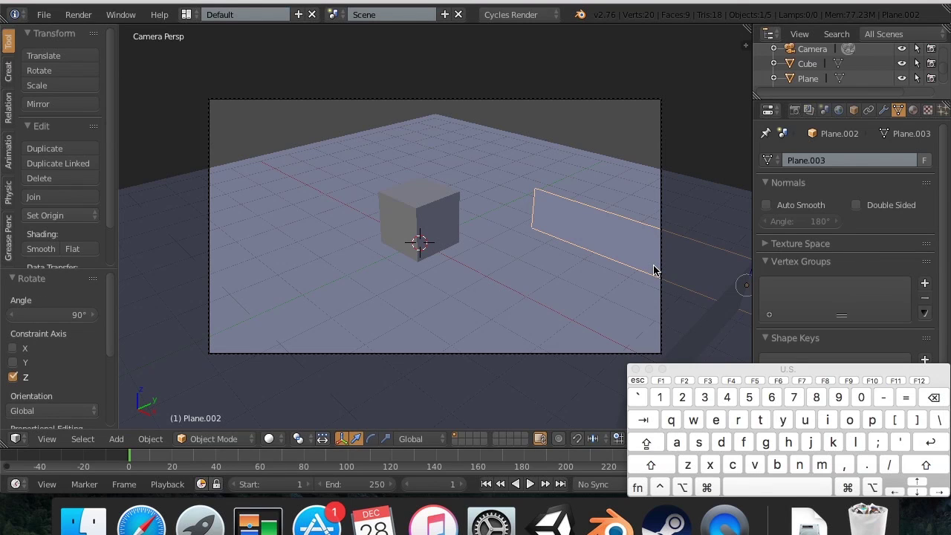
- Move the duplicate plane about -5.05 units in Y, about -3.975 in X, and a further 0.343 in Y
key("g")
key("y")
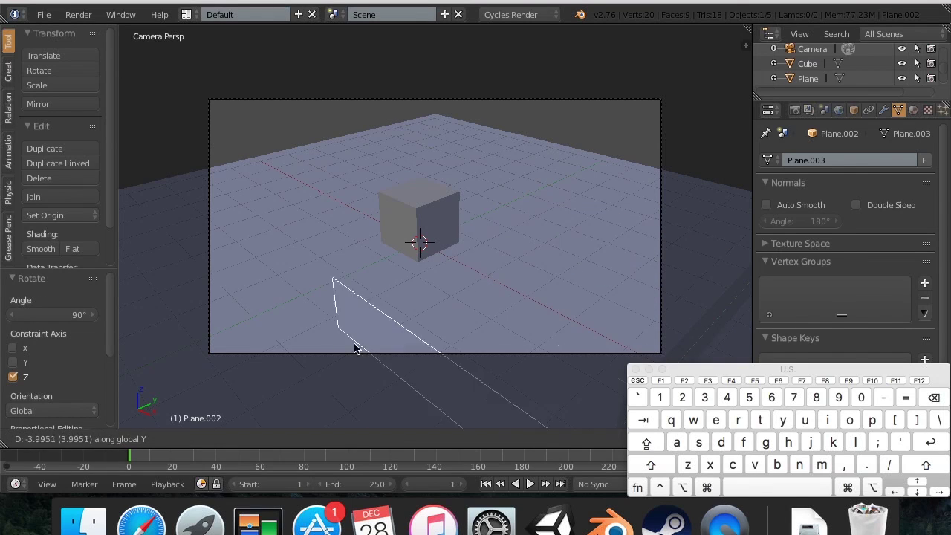
left_click(257, 395)
key("g")
key("x")
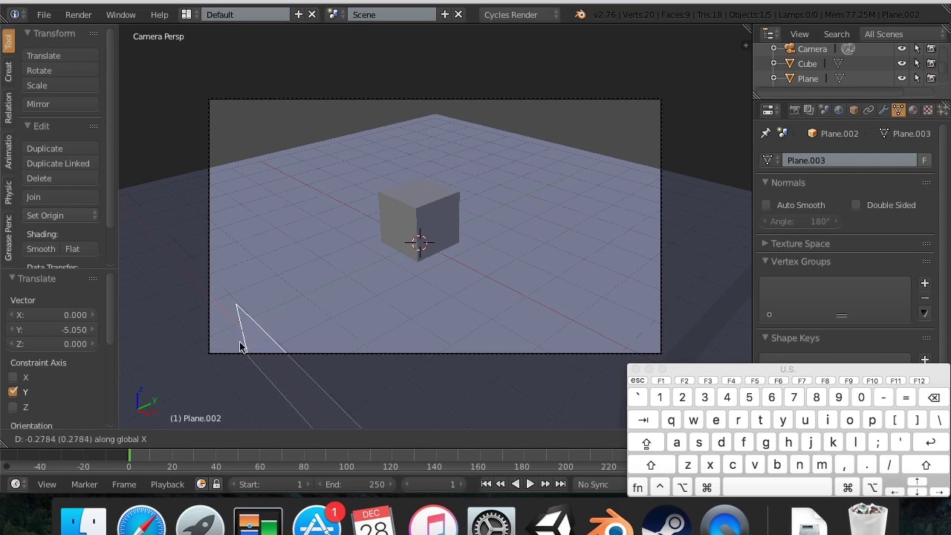
left_click(626, 130)
key("g")
key("y")
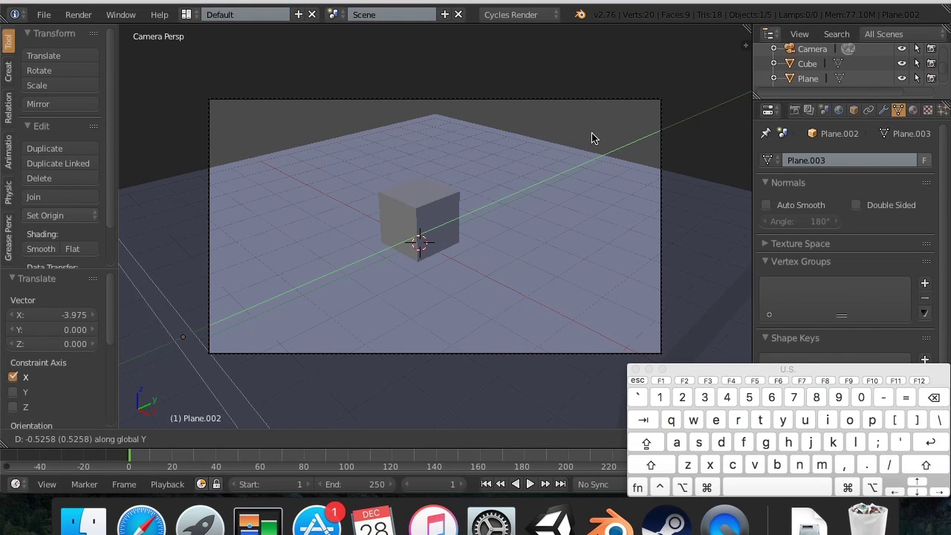
left_click(668, 111)
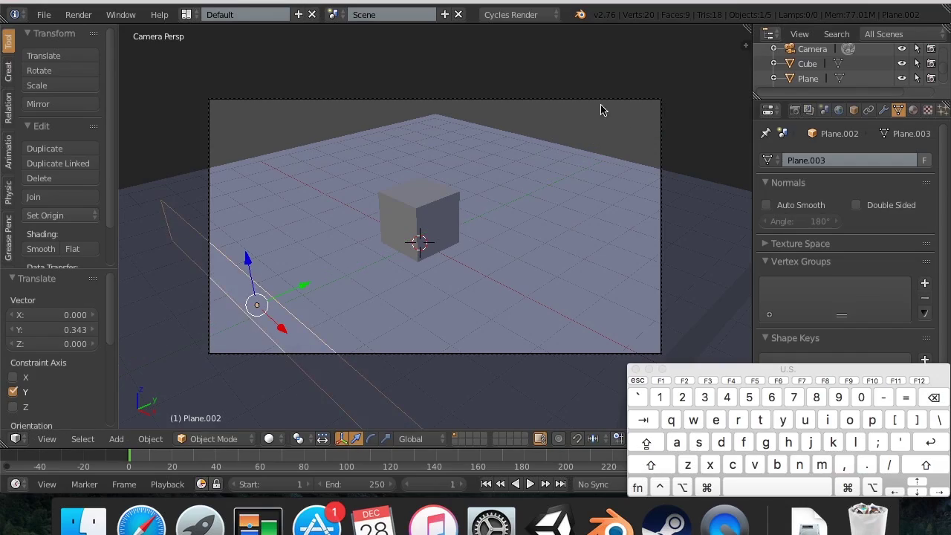
- Preview the rendered lighting, return to solid shading, and move the duplicate plane about -0.916 units along Y
key("shift+z")
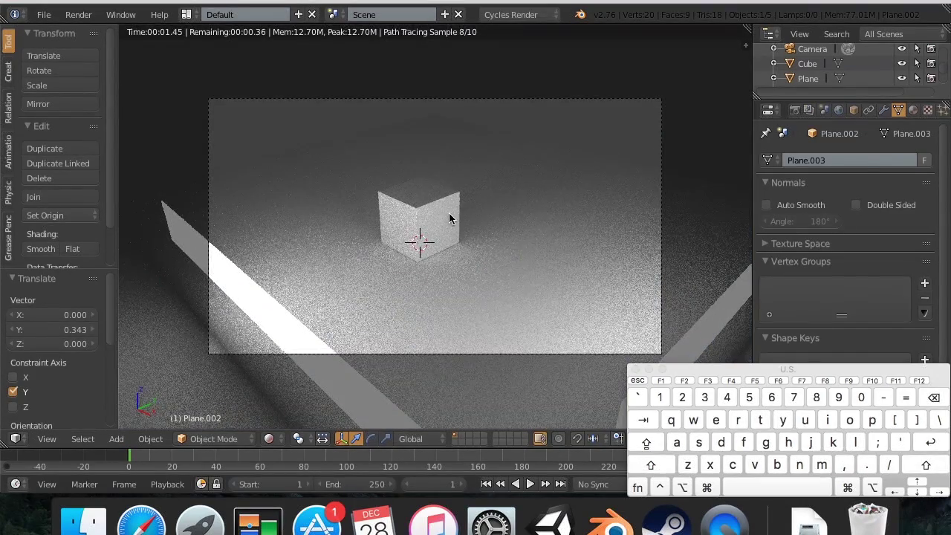
key("shift+z")
key("g")
key("y")
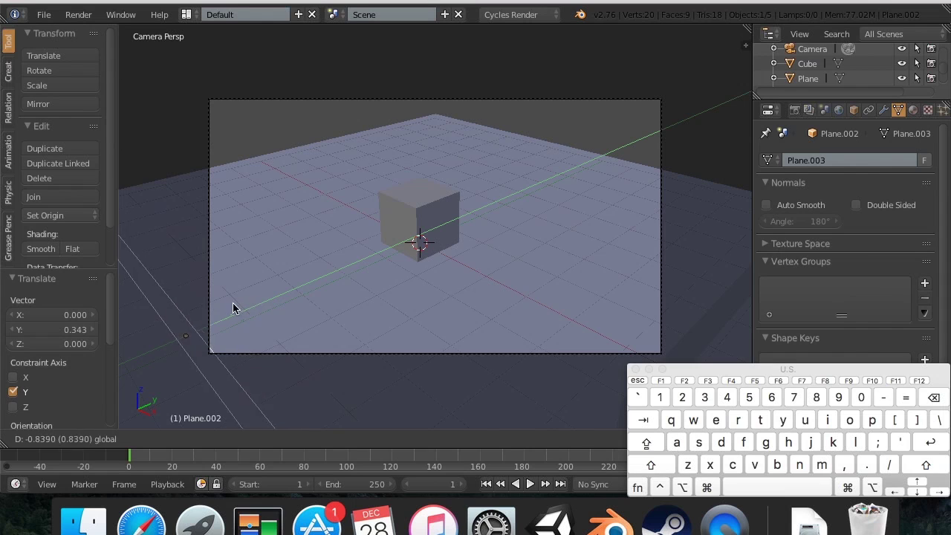
left_click(205, 88)
- Open the duplicate plane's material nodes in the Compositing layout
left_click(190, 15)
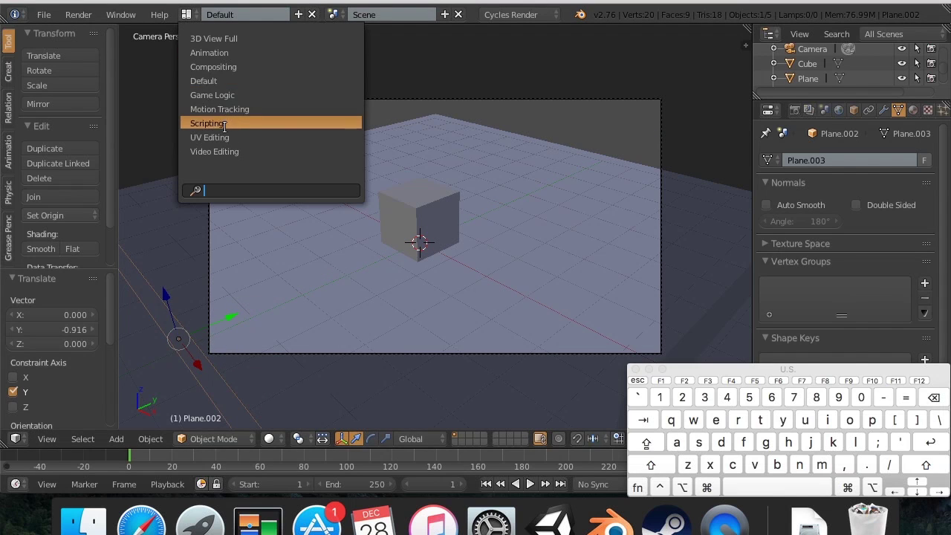
left_click(223, 66)
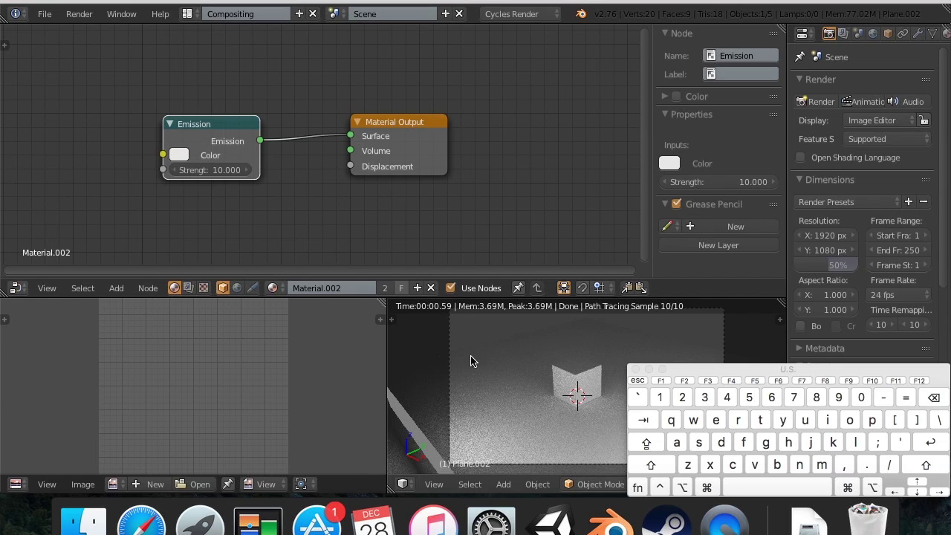
left_click(273, 289)
- Try an Emission strength of 5 on the material shared by both planes, and set it back to 10
left_click(225, 170)
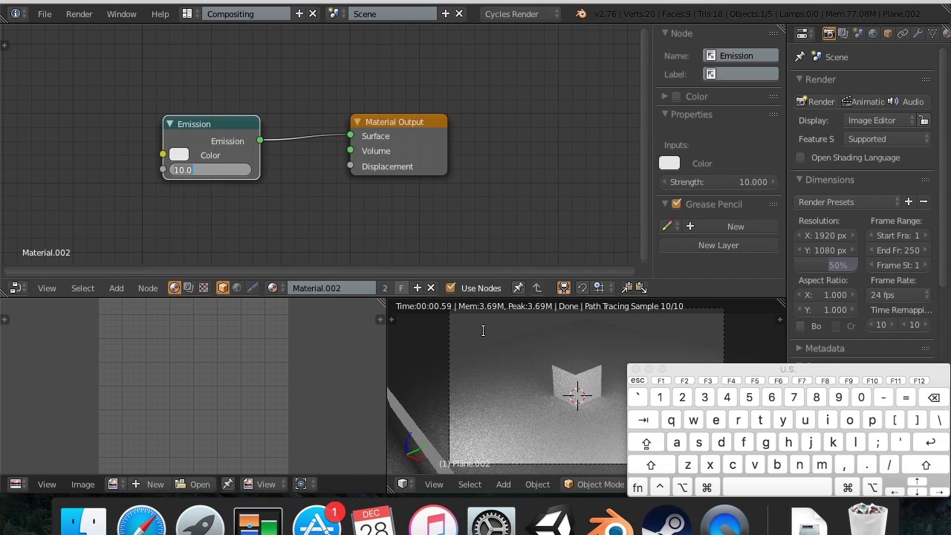
type("5")
key("Return")
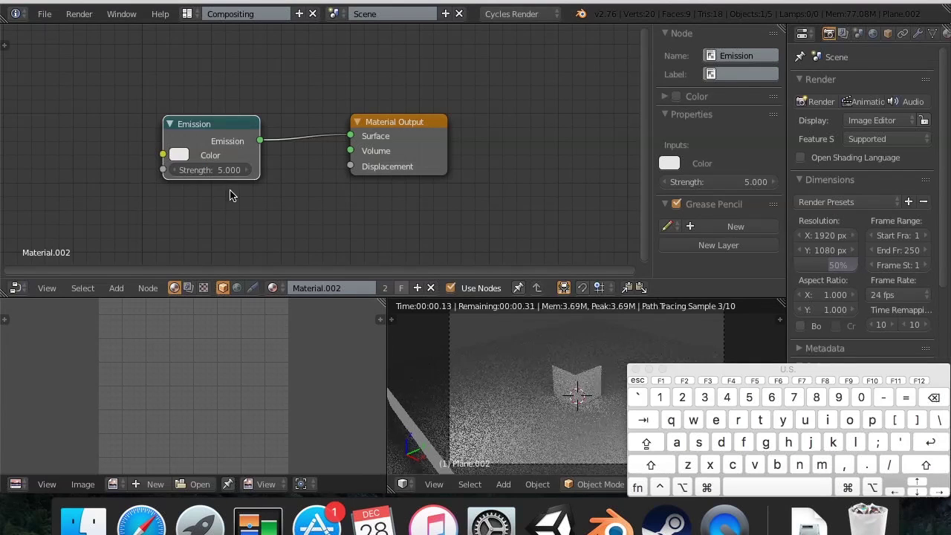
left_click(205, 170)
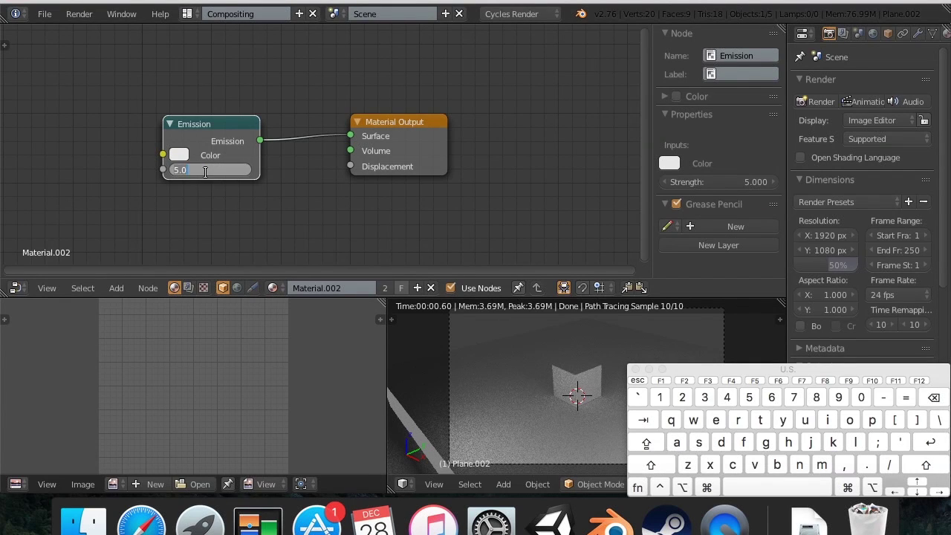
key("Return")
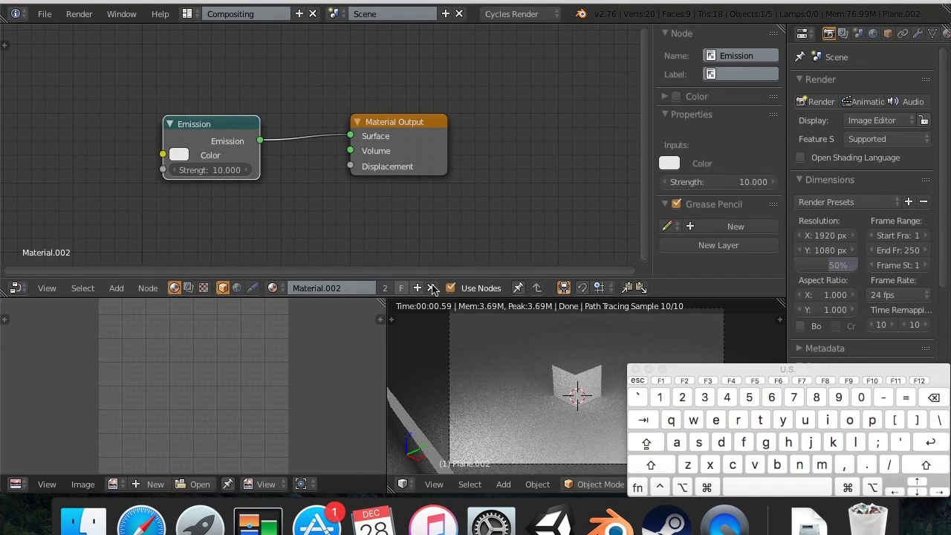
- Unlink the shared material from the duplicate plane and give it a new material of its own
left_click(425, 288)
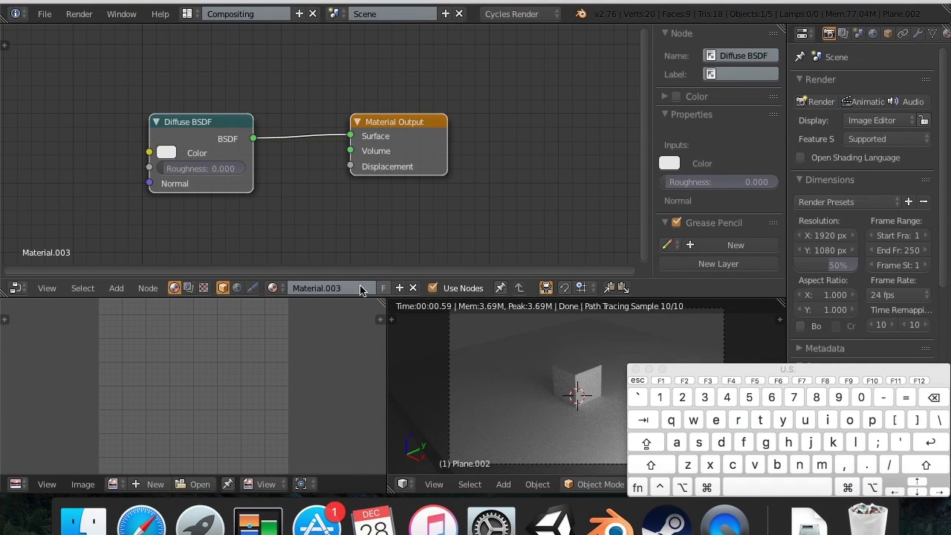
left_click(271, 287)
left_click(274, 291)
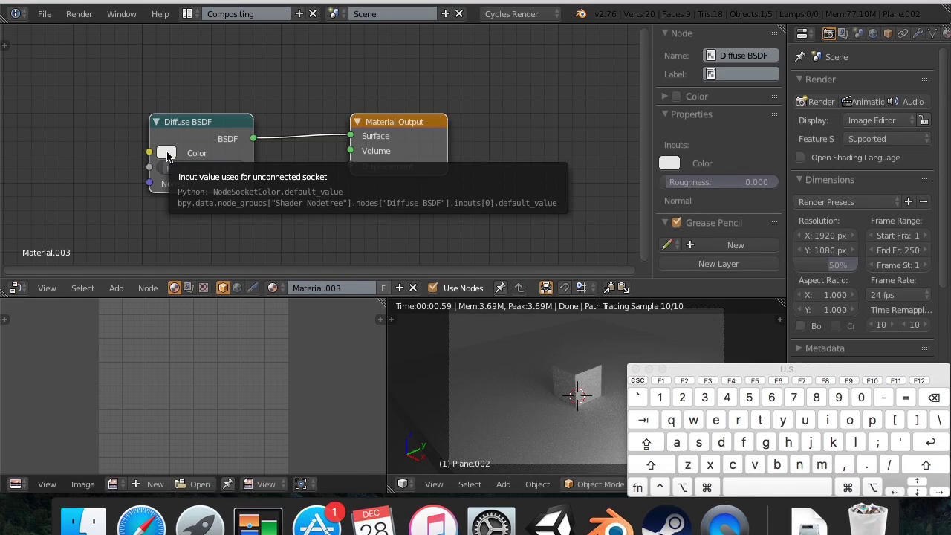
left_click(167, 153)
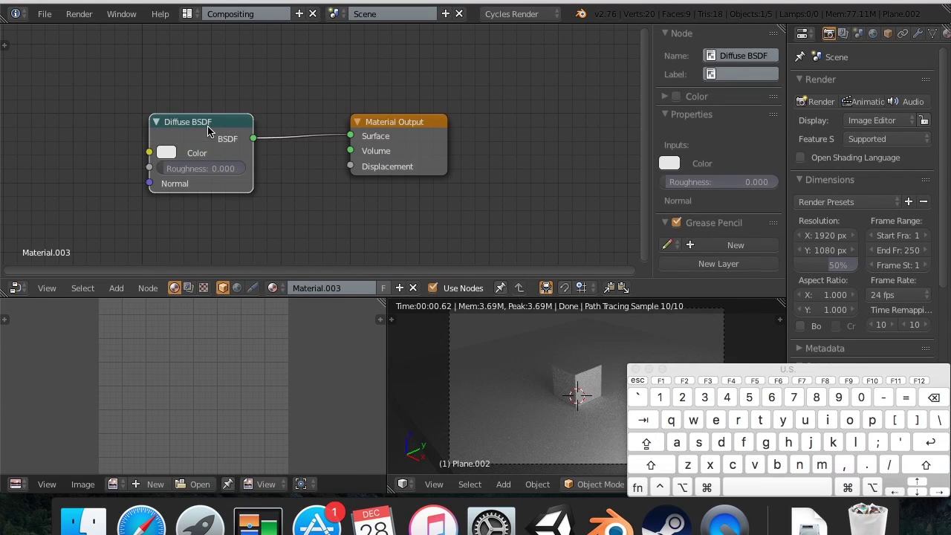
- Swap the new material's Diffuse BSDF for an Emission shader and link it to the Surface input
key("x")
key("shift+a")
mouse_move(213, 141)
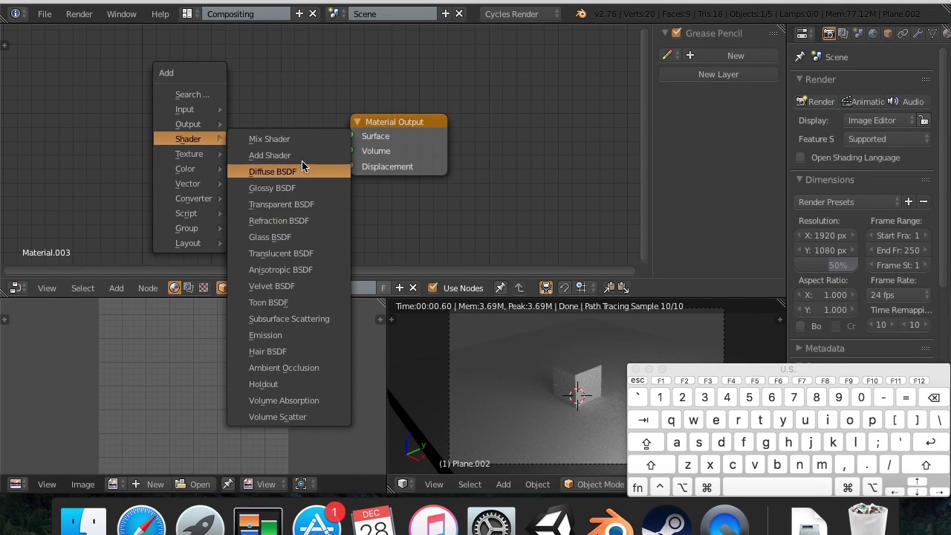
left_click(265, 335)
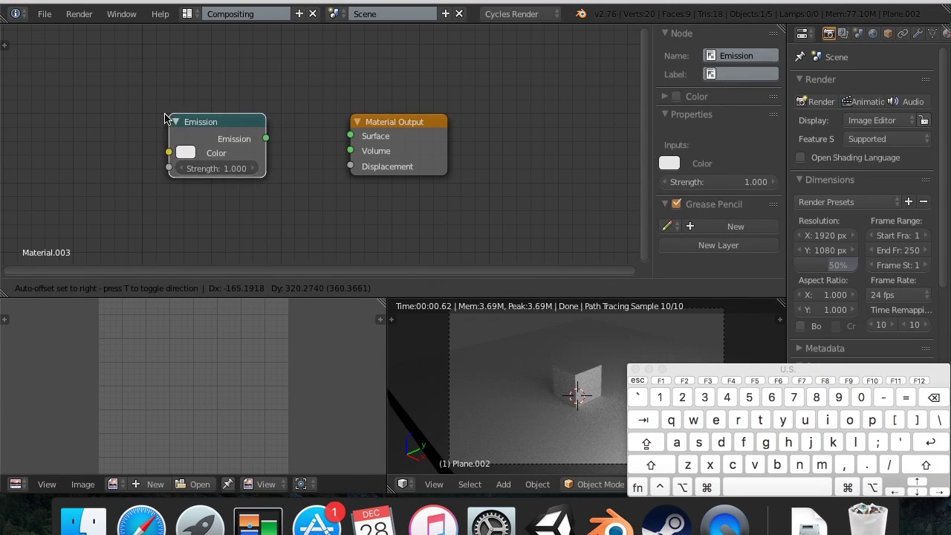
left_click(134, 119)
left_click_drag(232, 141, 352, 136)
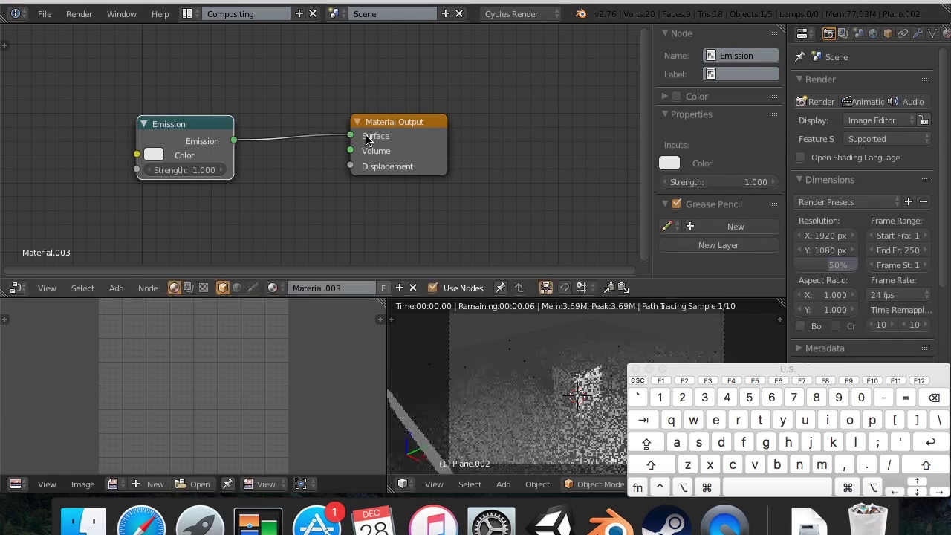
- Try an Emission strength of 5 on the duplicate plane's new material, and settle on 2.5
left_click(193, 170)
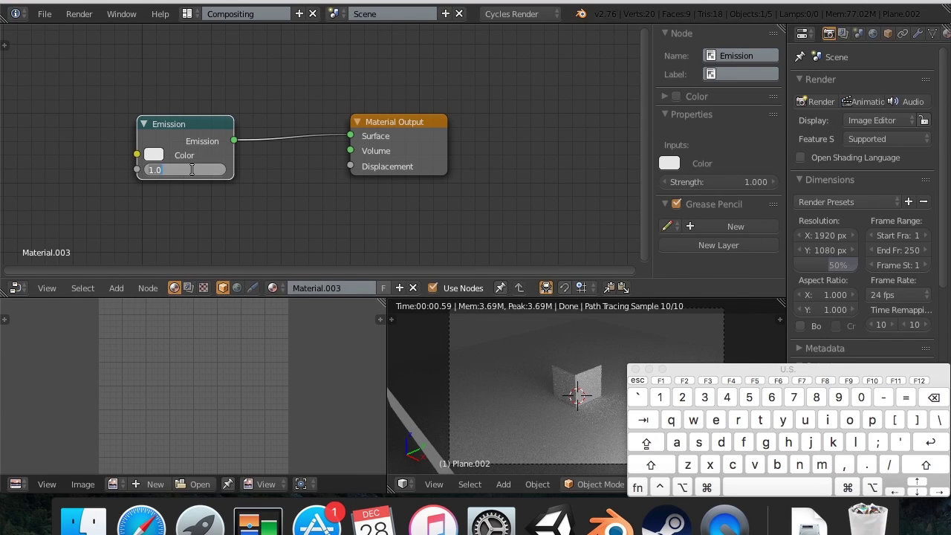
type("5")
key("Return")
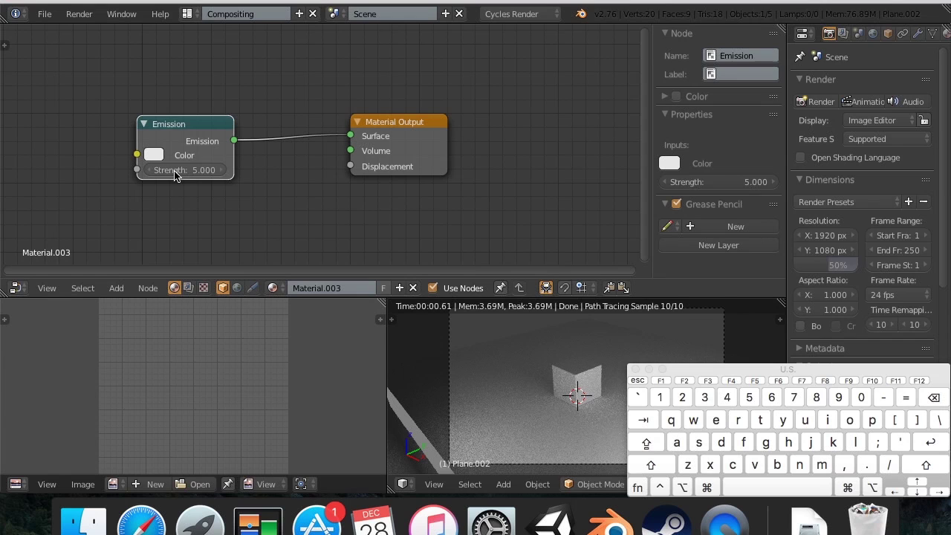
left_click(173, 171)
type("2.5")
key("Return")
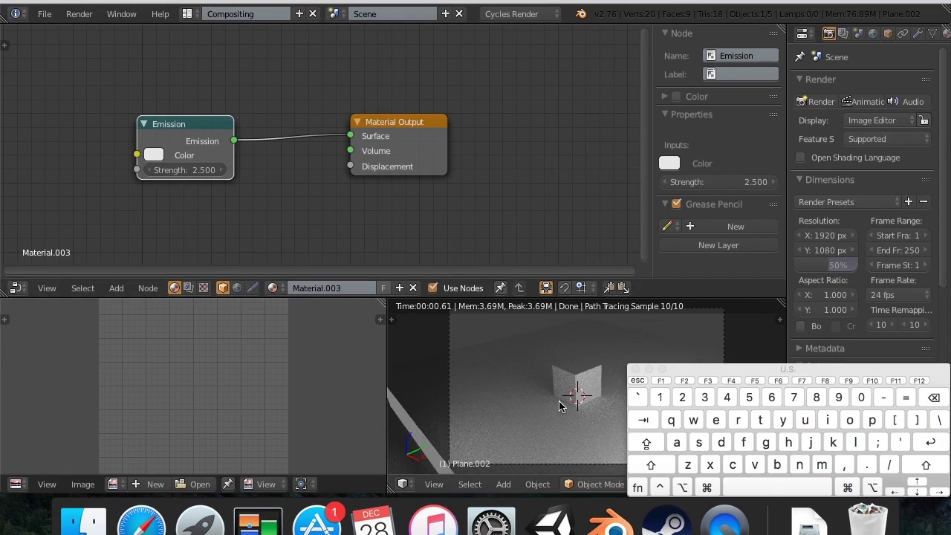
- Switch to the Default layout and duplicate the emissive plane, placing the copy above the cube about 0.81, 2.82, 2.68 away
left_click(187, 14)
left_click(212, 79)
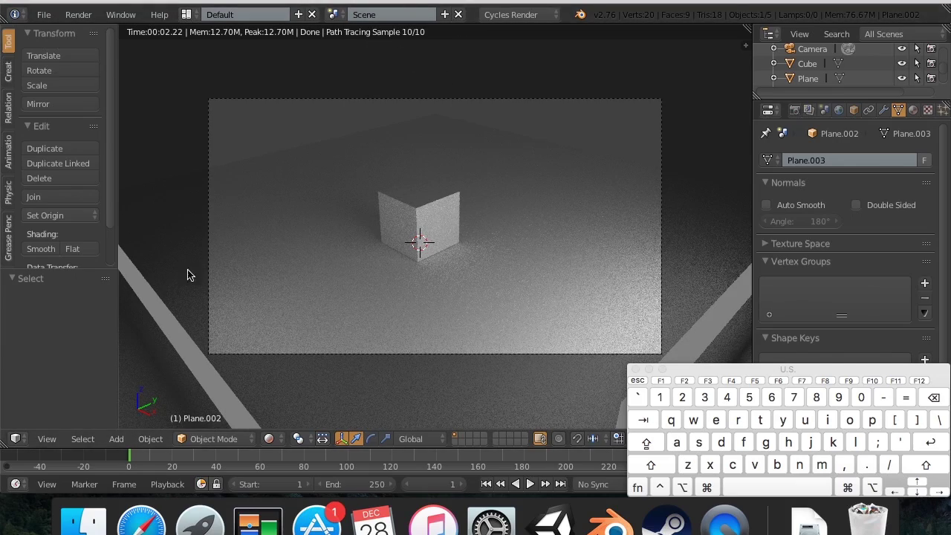
key("shift+d")
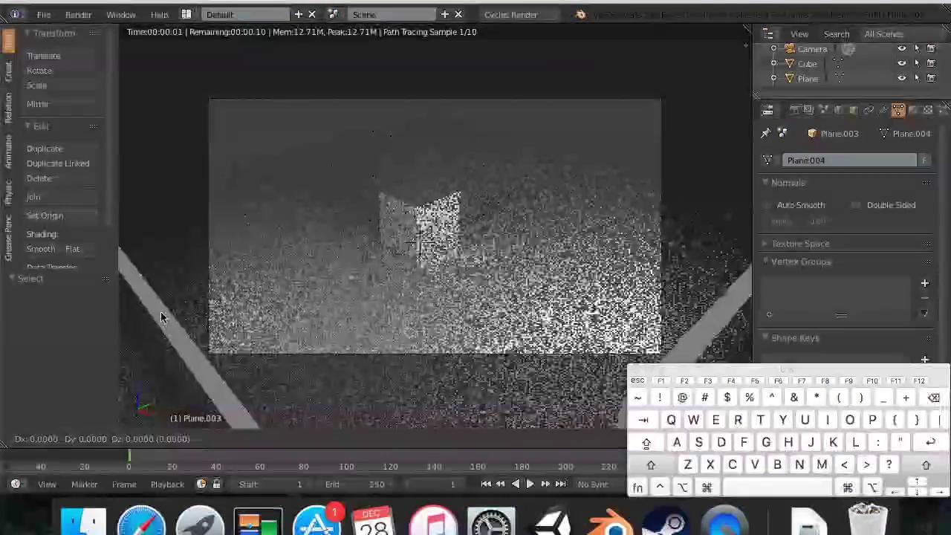
key("Escape")
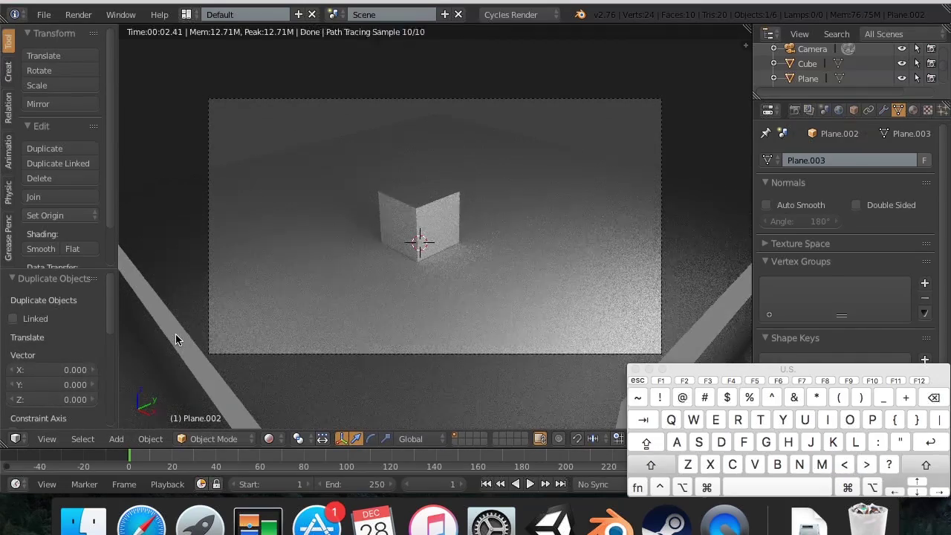
key("shift+d")
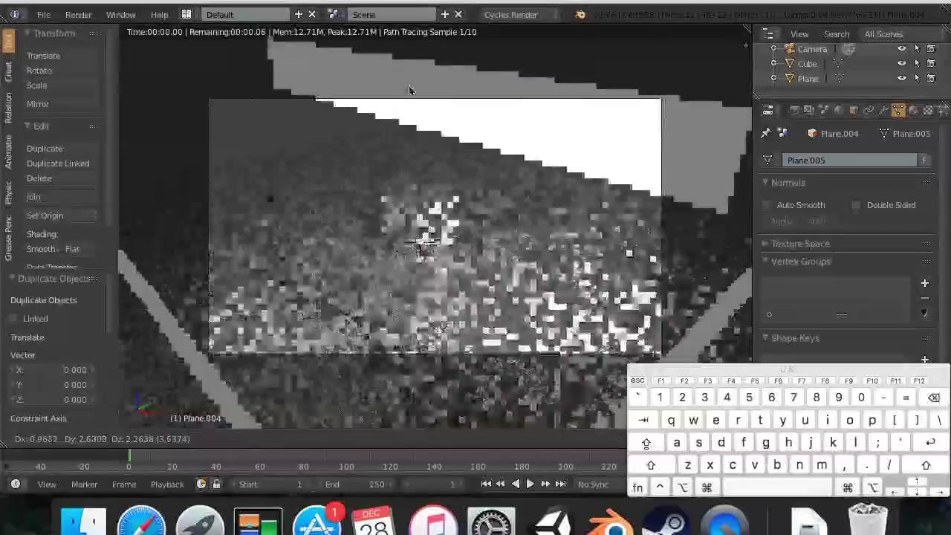
left_click(420, 100)
- Rotate the copied plane 90° about the global X axis and shift it by about -0.2, -0.05, 0.23
type("ry")
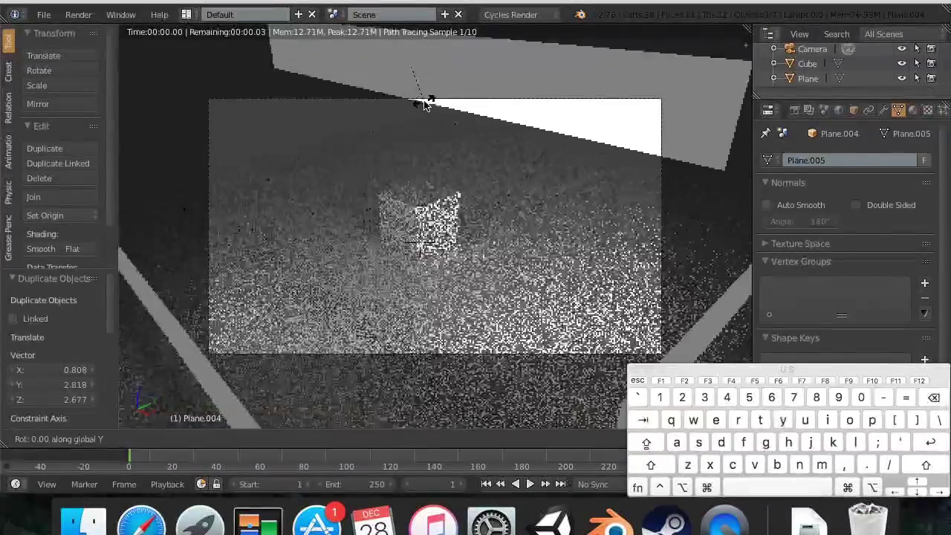
type("90")
key("BackSpace")
key("BackSpace")
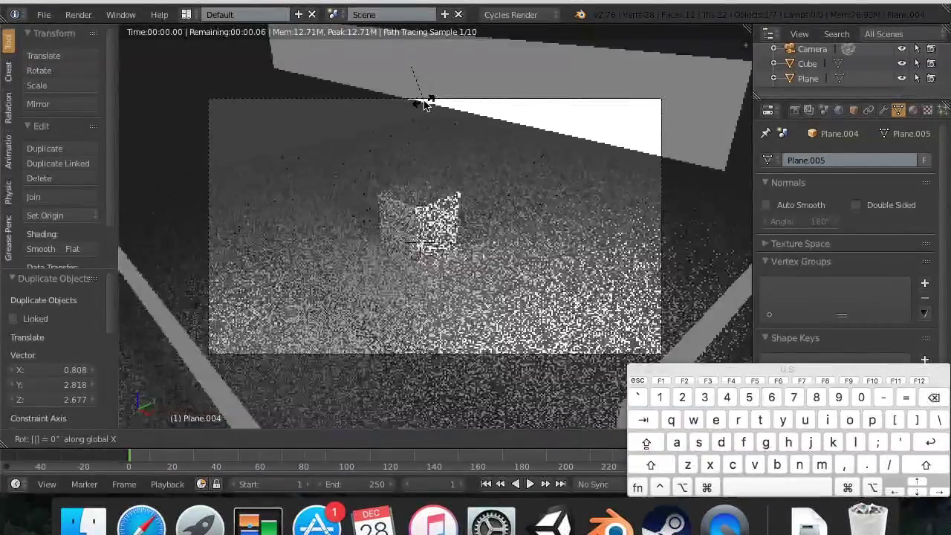
type("x90")
key("Return")
key("g")
left_click(409, 81)
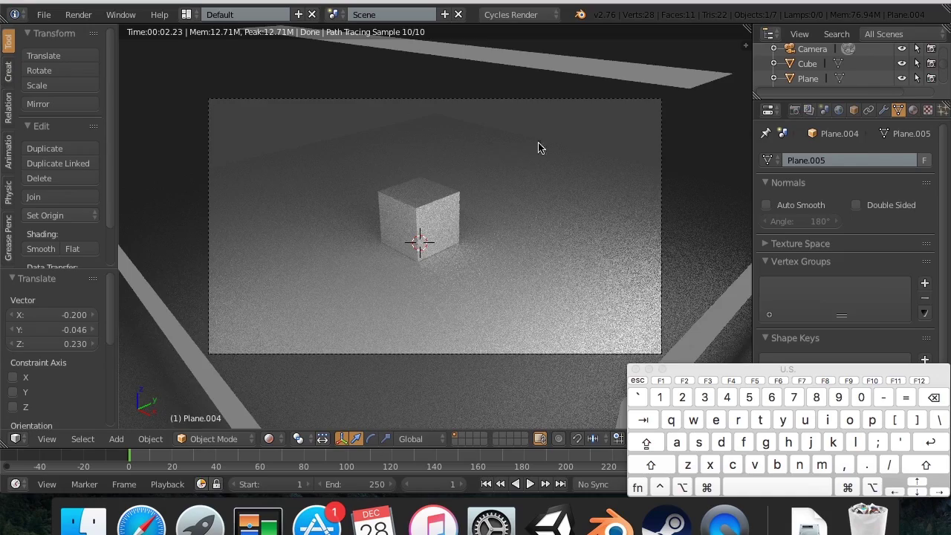
- Render the cube scene lit by the emissive planes and inspect the cube up close
scroll(475, 165, "up", 4)
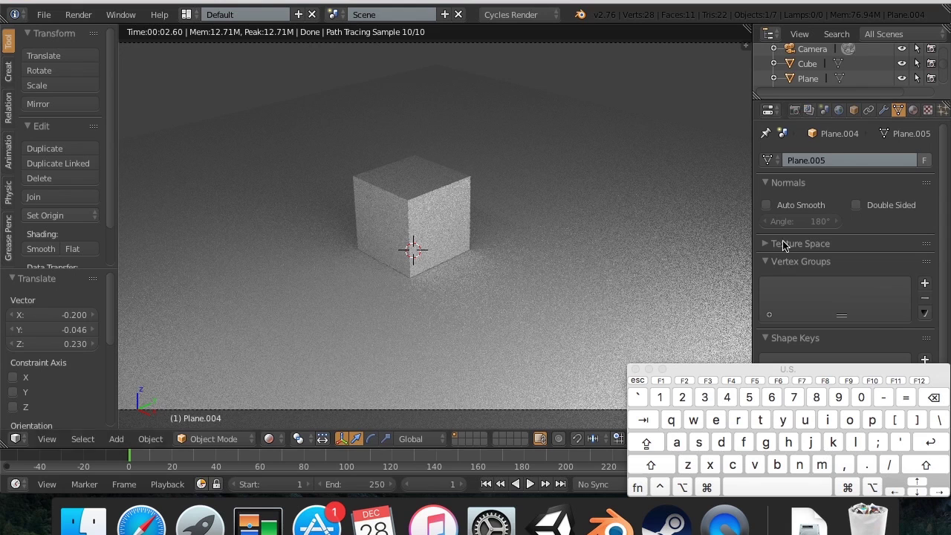
key("F12")
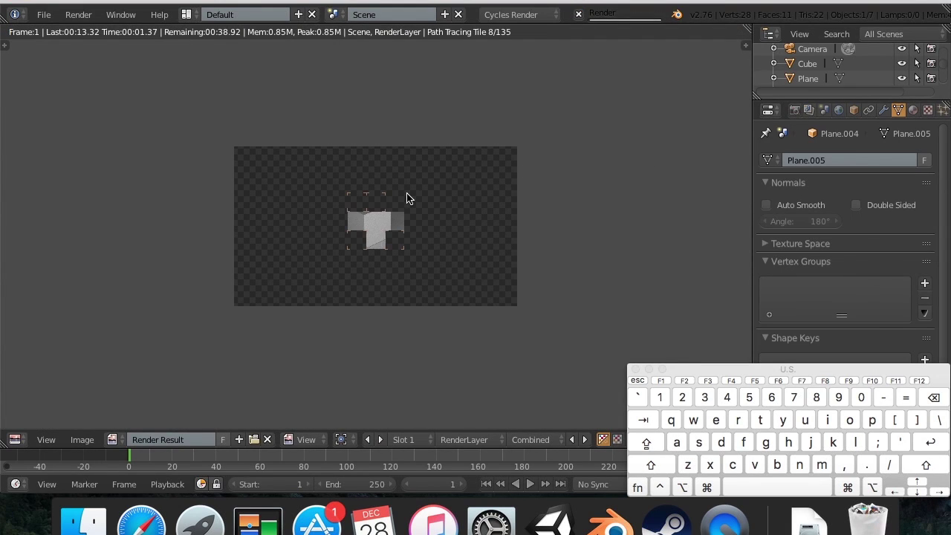
scroll(406, 194, "up", 6)
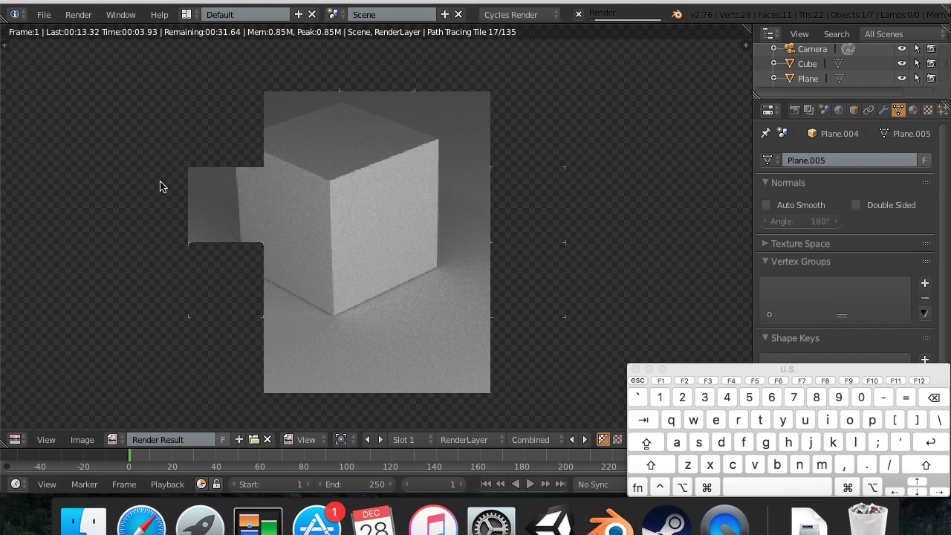
- Examine the scene's sampling and resolution settings while the image renders
left_click(794, 110)
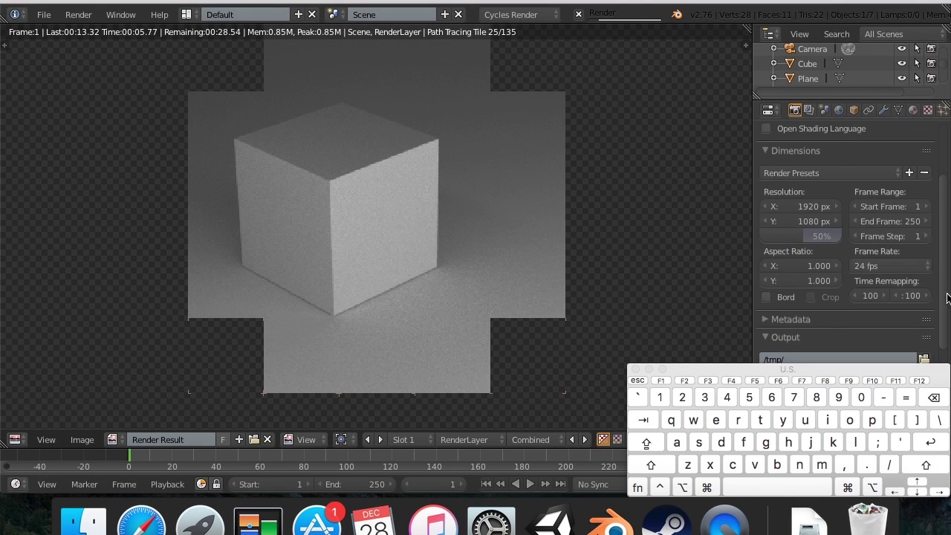
scroll(887, 260, "down", 10)
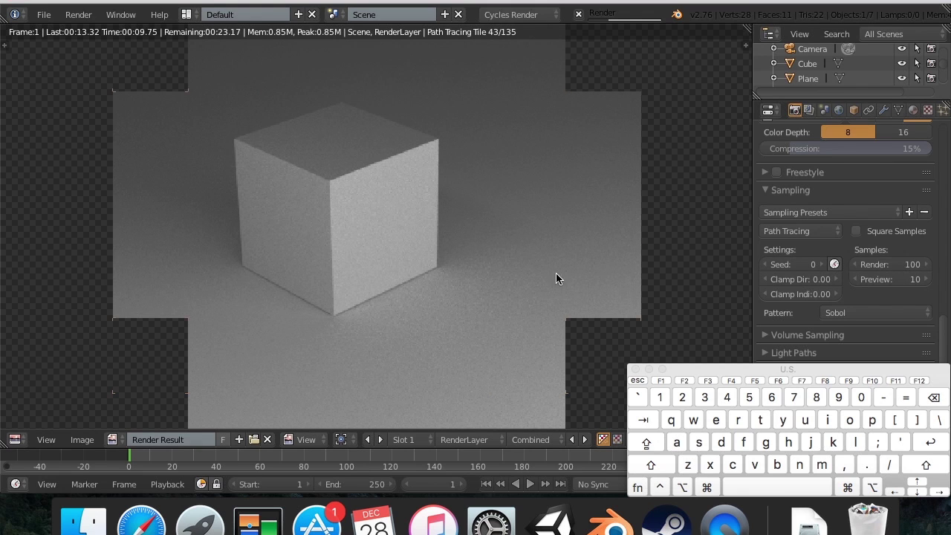
scroll(353, 210, "down", 2)
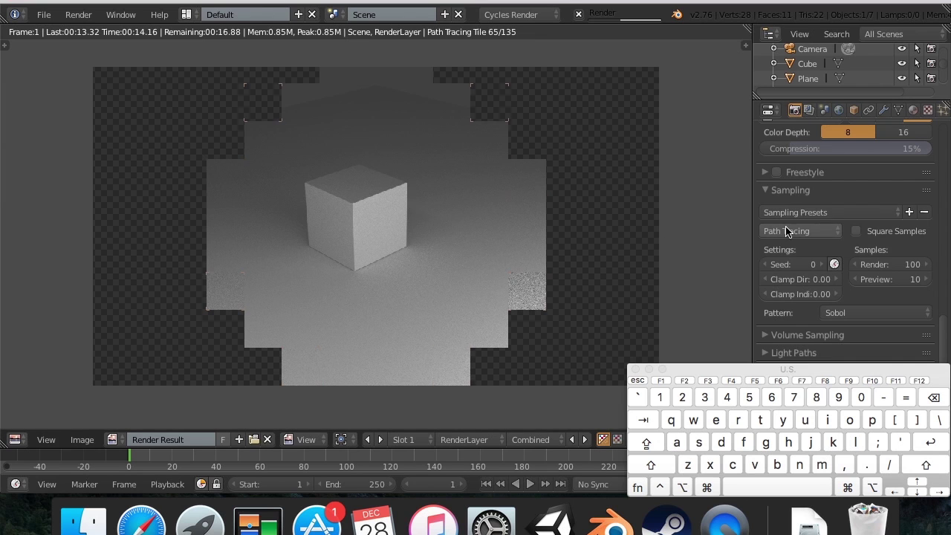
scroll(792, 234, "up", 5)
scroll(793, 235, "up", 5)
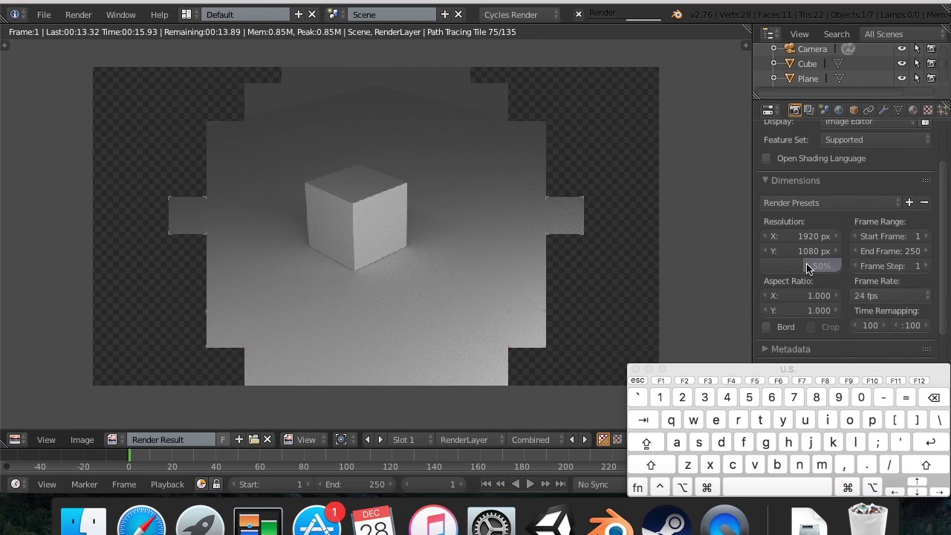
scroll(469, 144, "down", 3)
scroll(469, 144, "up", 3)
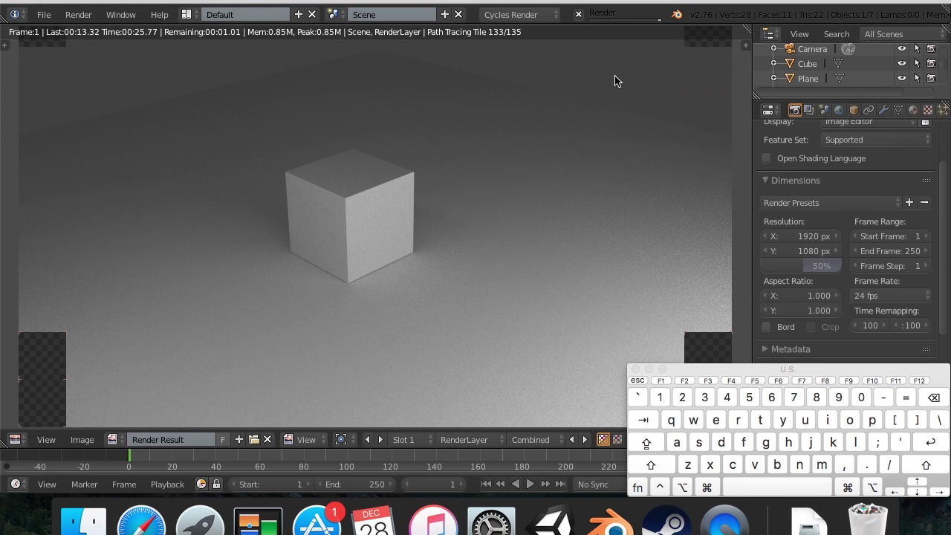
- Give the world a dark blue surface colour, return to the 3D view and enable nodes for the world with the Background shader
left_click(840, 111)
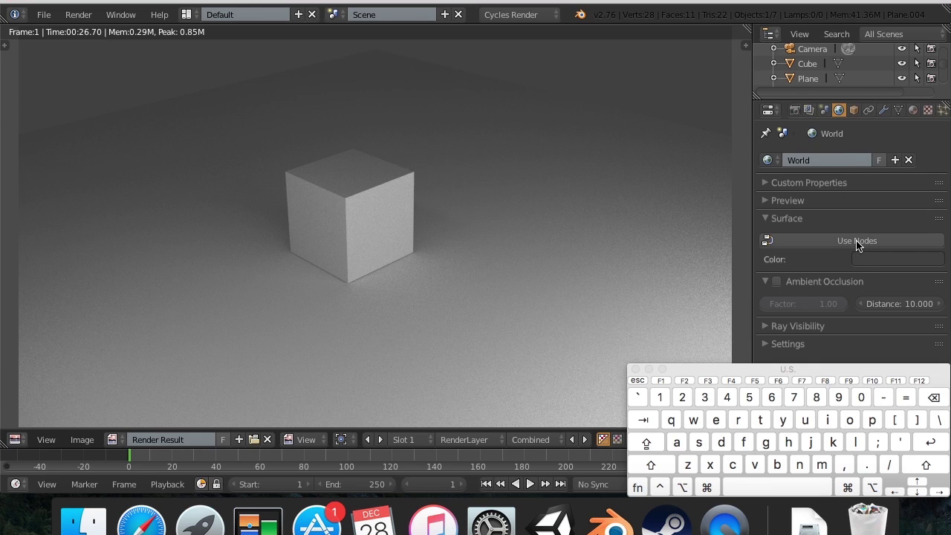
left_click(873, 262)
left_click(898, 87)
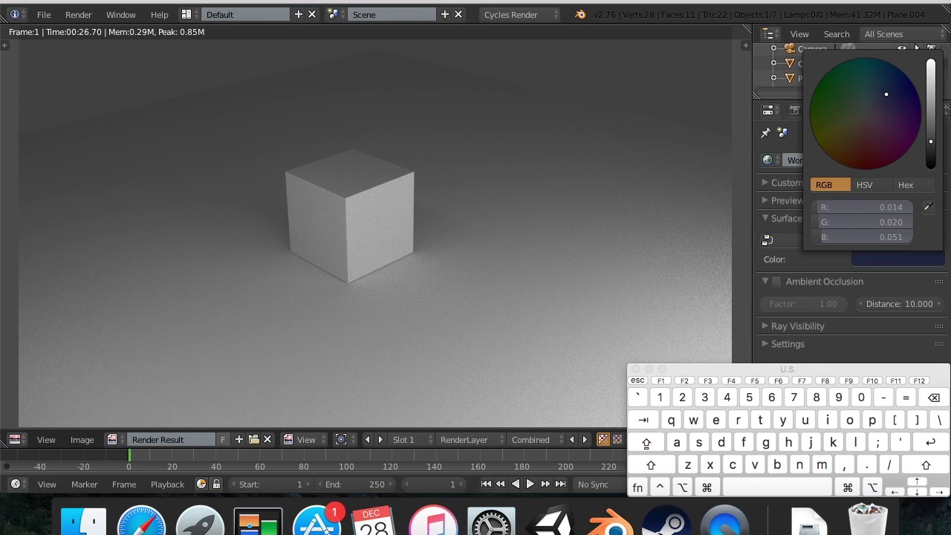
mouse_move(901, 100)
left_mouse_down()
mouse_move(865, 120)
mouse_move(891, 91)
left_mouse_up()
key("Escape")
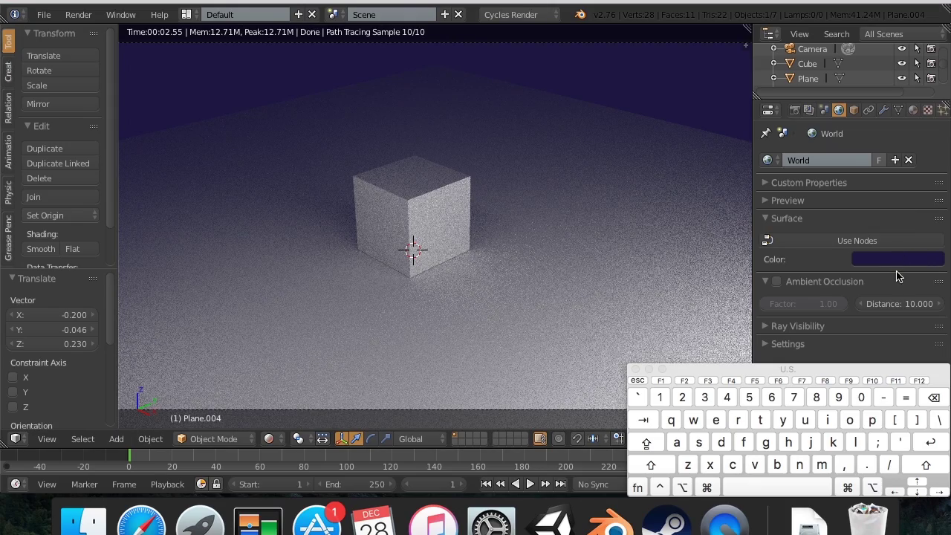
left_click(888, 241)
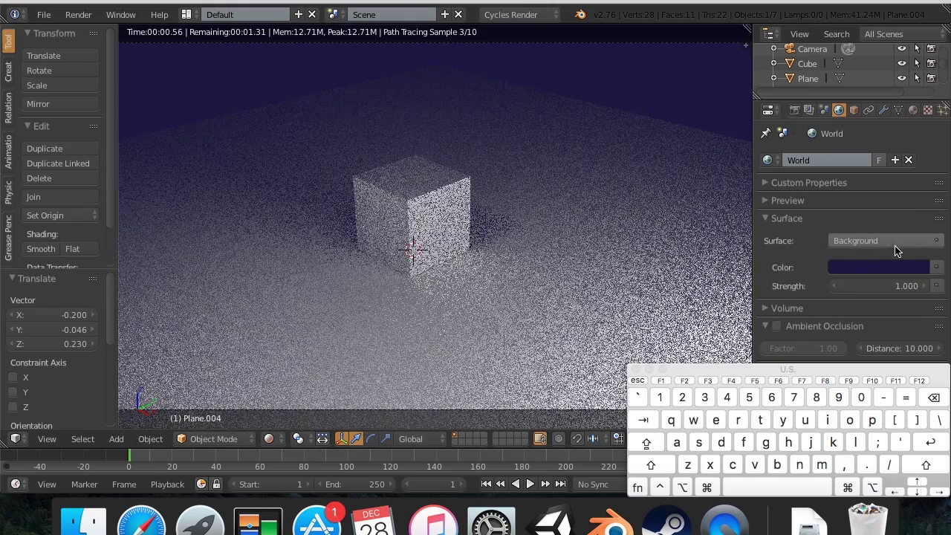
left_click(894, 245)
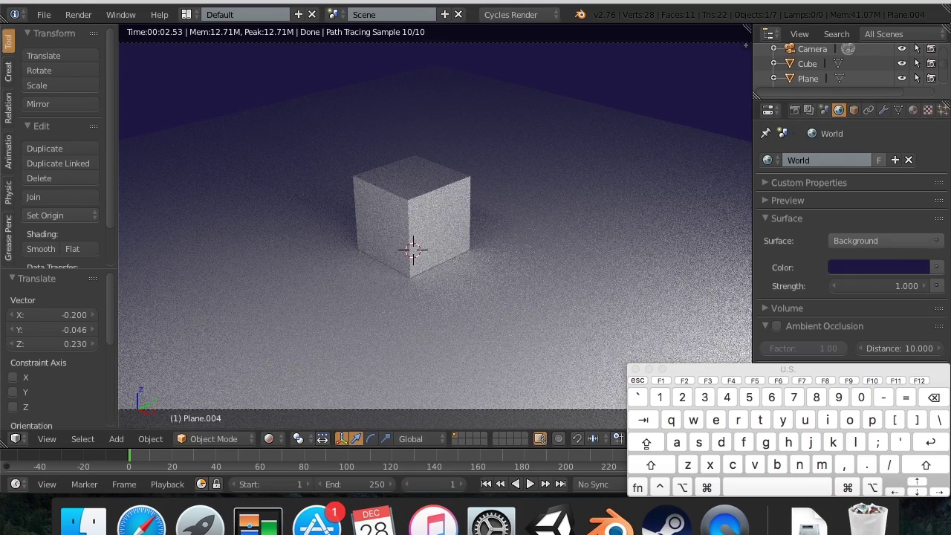
- Open the world's shader nodes in the Compositing layout
left_click(187, 15)
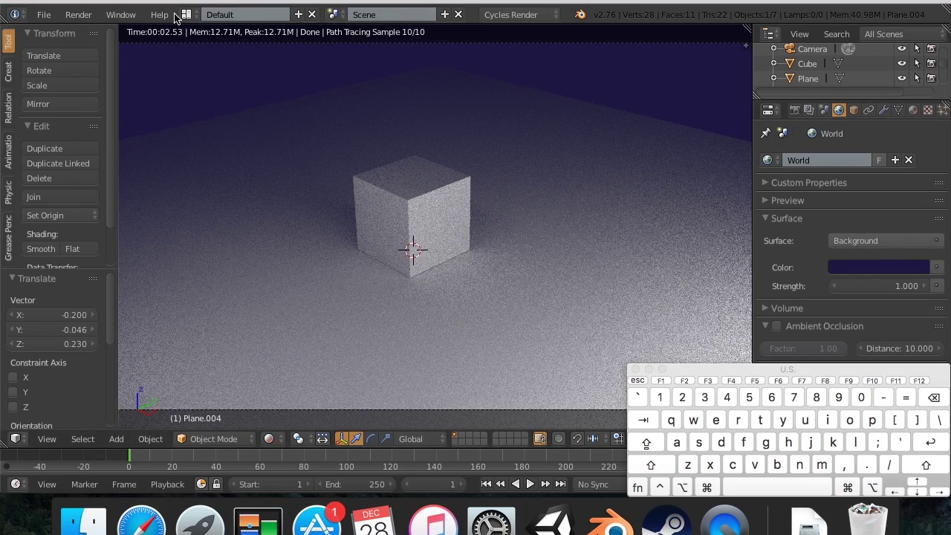
left_click(186, 15)
left_click(209, 67)
left_click_drag(190, 132, 231, 128)
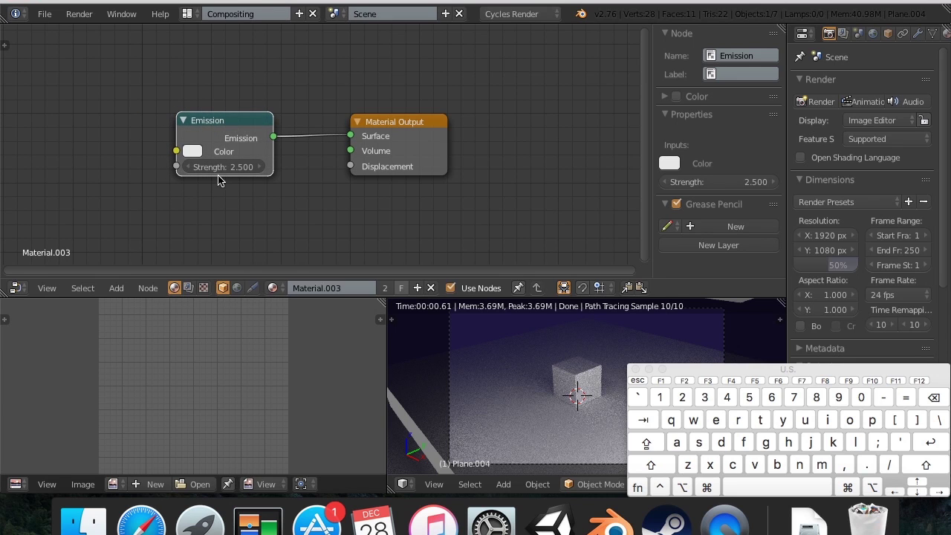
left_click(190, 287)
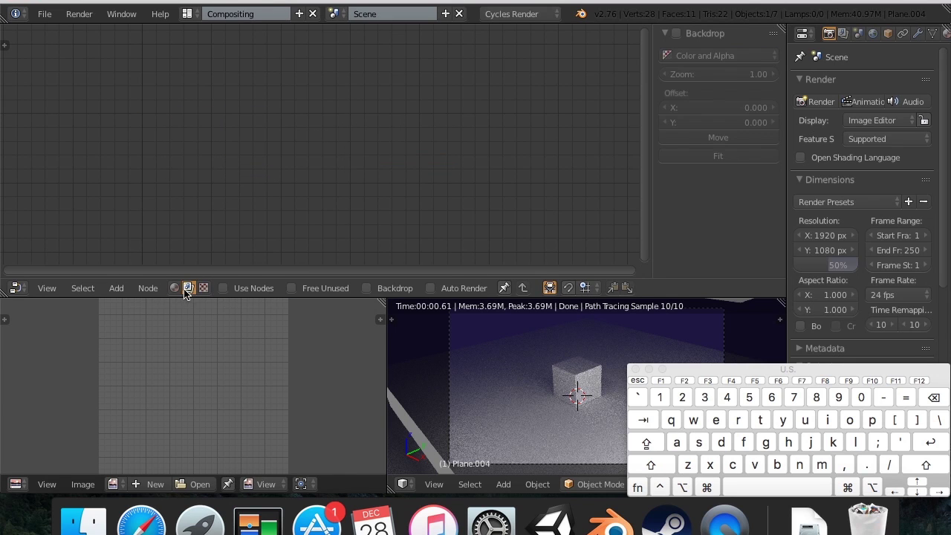
left_click(174, 288)
left_click(237, 288)
- Add an Image Texture node to the world nodes and link its Color output to the Background node's Color input
left_click_drag(204, 138, 250, 135)
key("Caps_Lock")
key("shift+a")
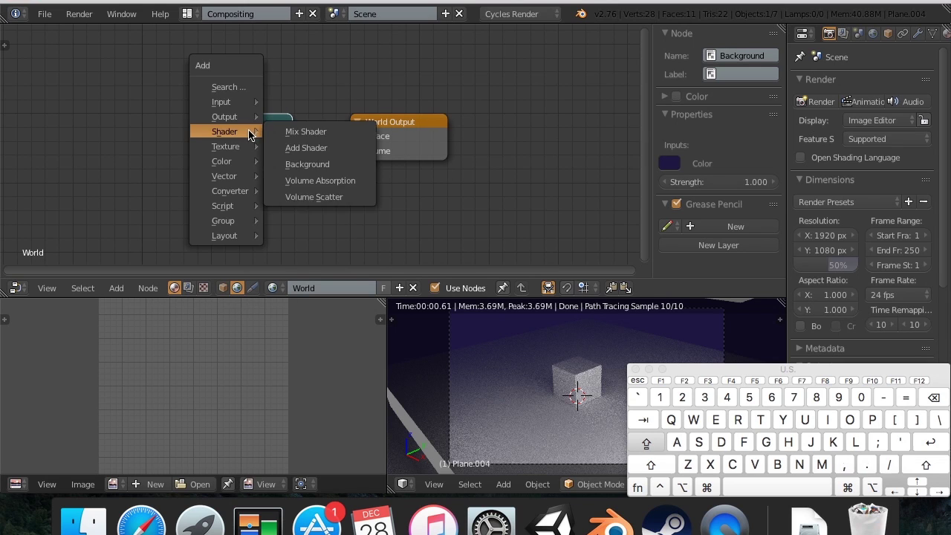
mouse_move(248, 102)
mouse_move(236, 146)
left_click(301, 144)
left_click(24, 82)
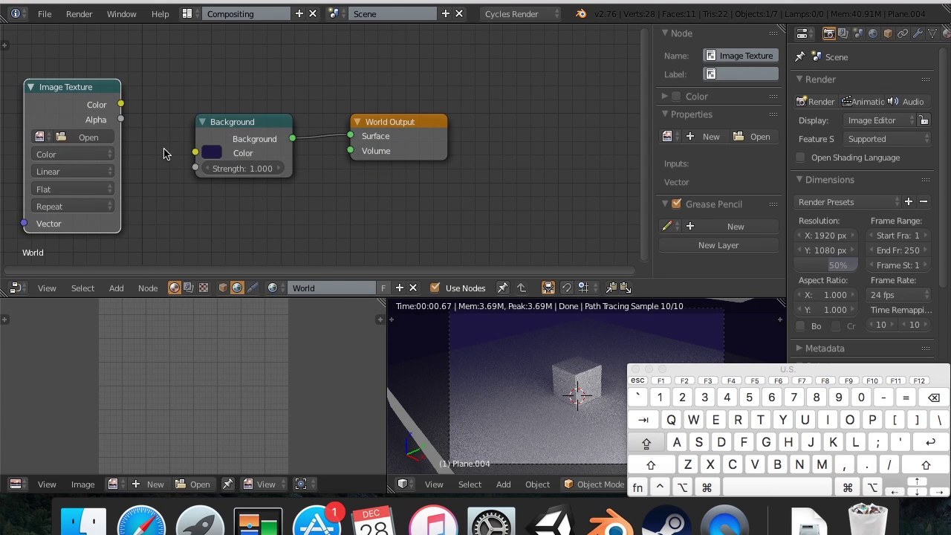
left_click_drag(123, 105, 194, 152)
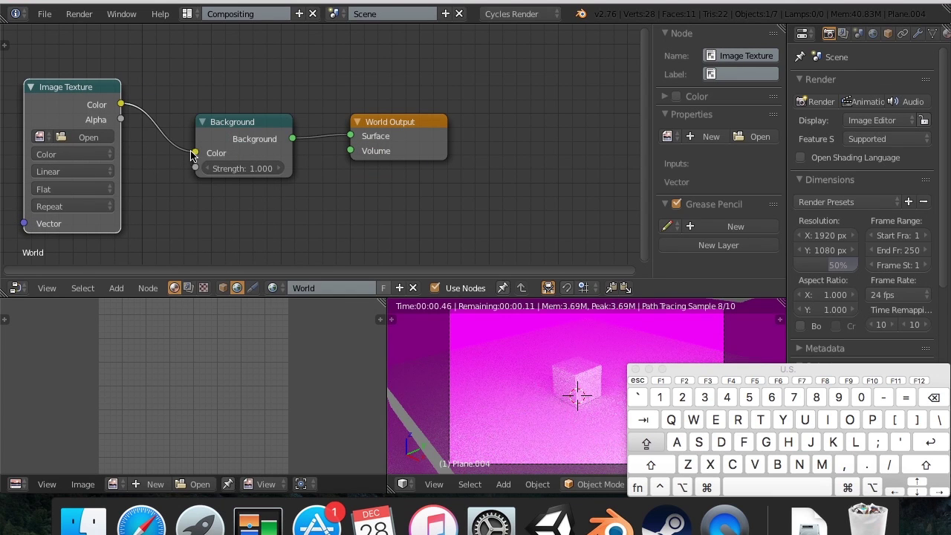
- Load waiting.png from the Desktop into the Image Texture node and check it in the rendered view
left_click(78, 136)
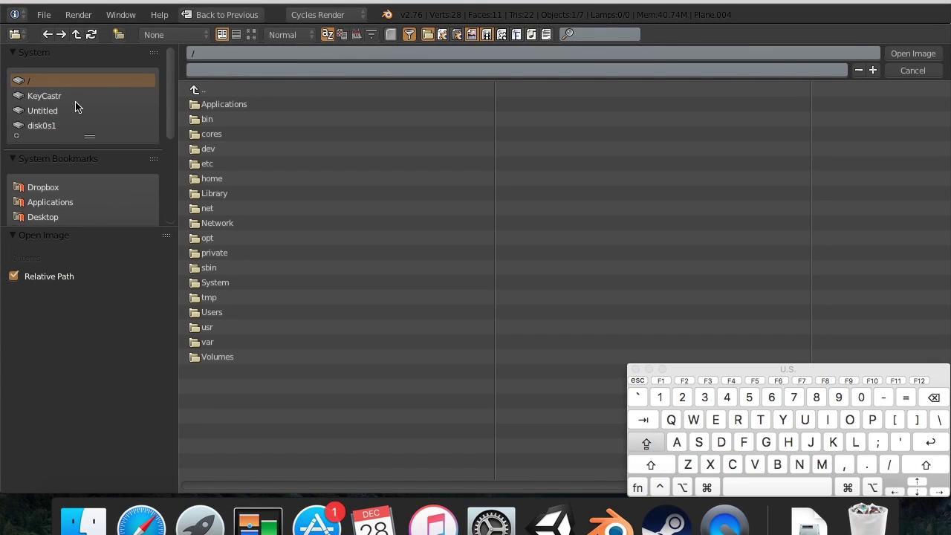
left_click(52, 219)
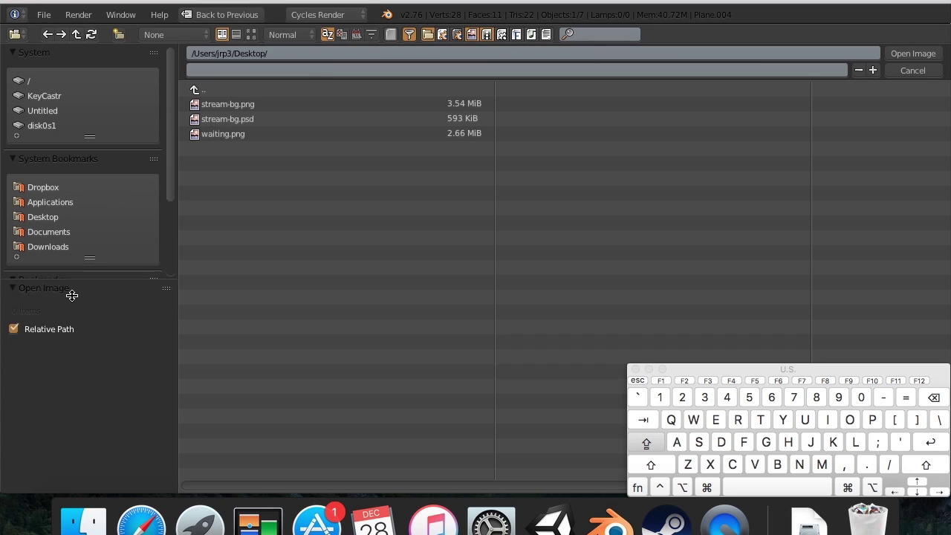
left_click(65, 249)
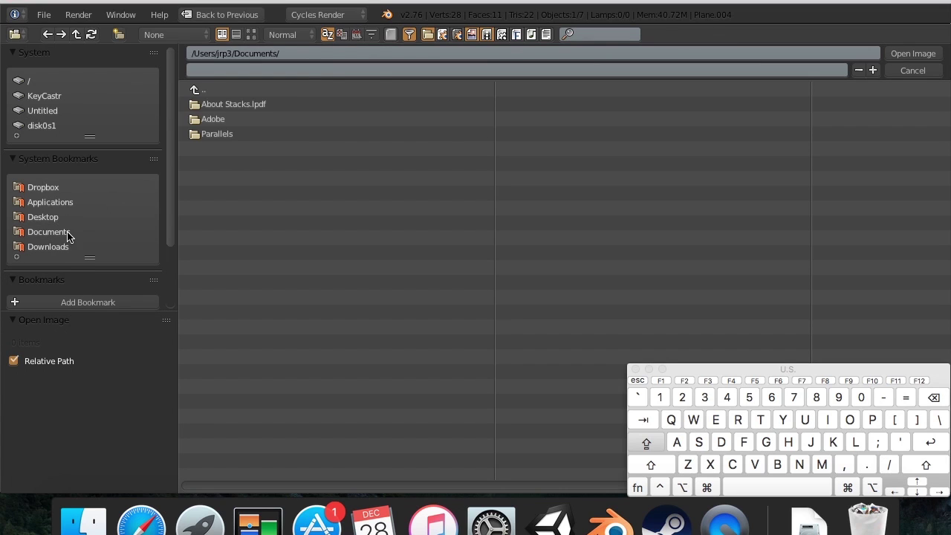
left_click(67, 217)
left_click(225, 134)
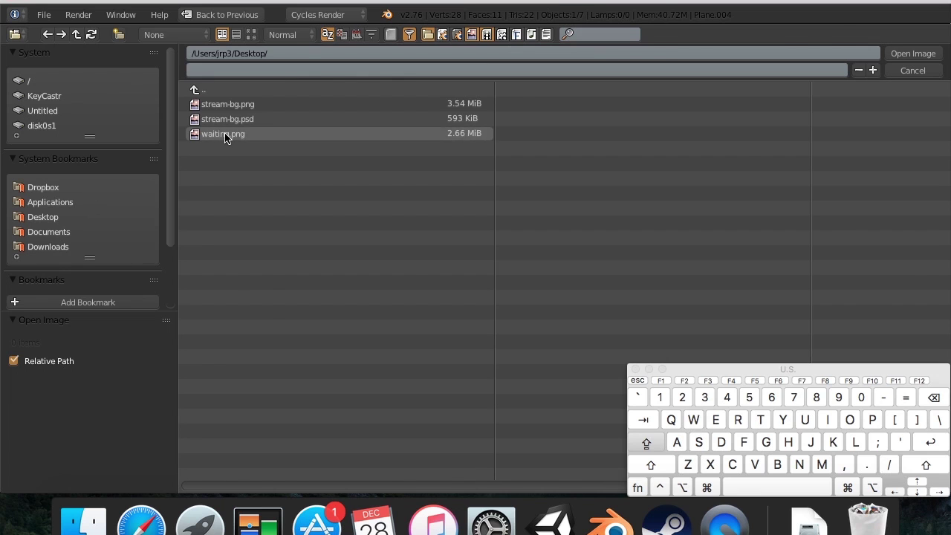
double_click(225, 133)
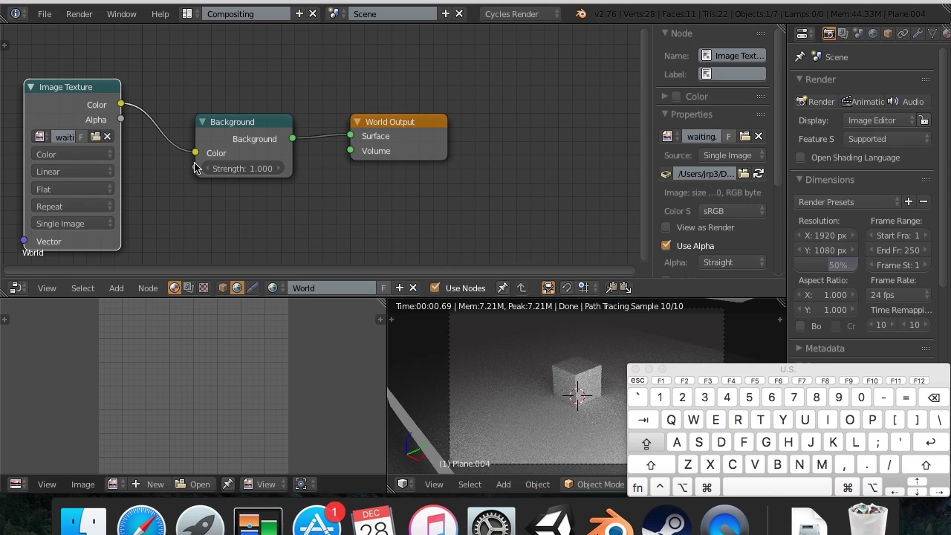
scroll(551, 365, "down", 5)
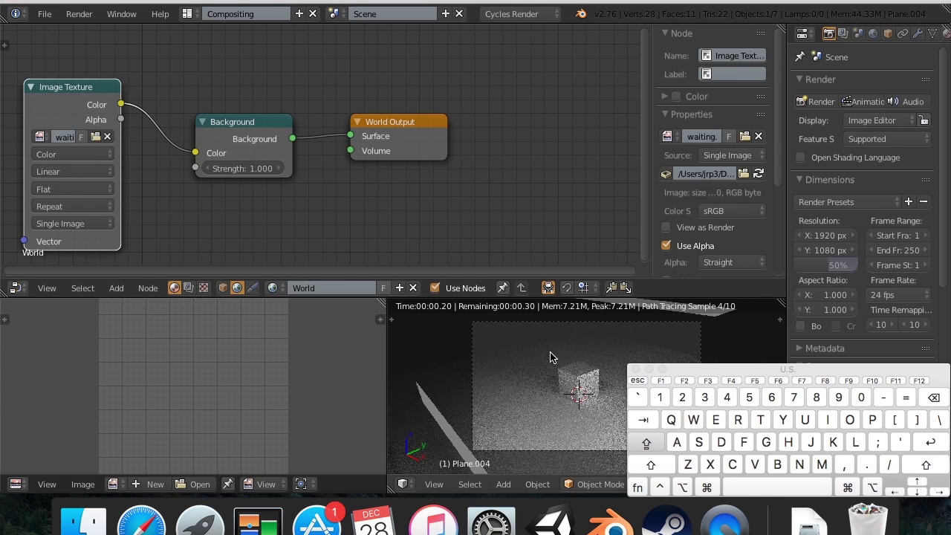
- Return the rendered viewport to the camera view, render the scene and fit the whole render result in the image editor
scroll(551, 356, "down", 10)
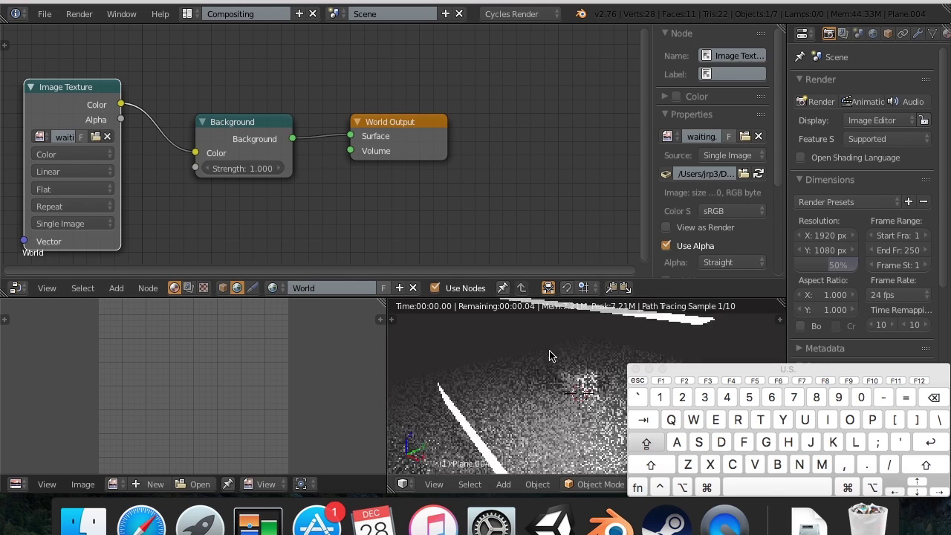
scroll(425, 357, "up", 8)
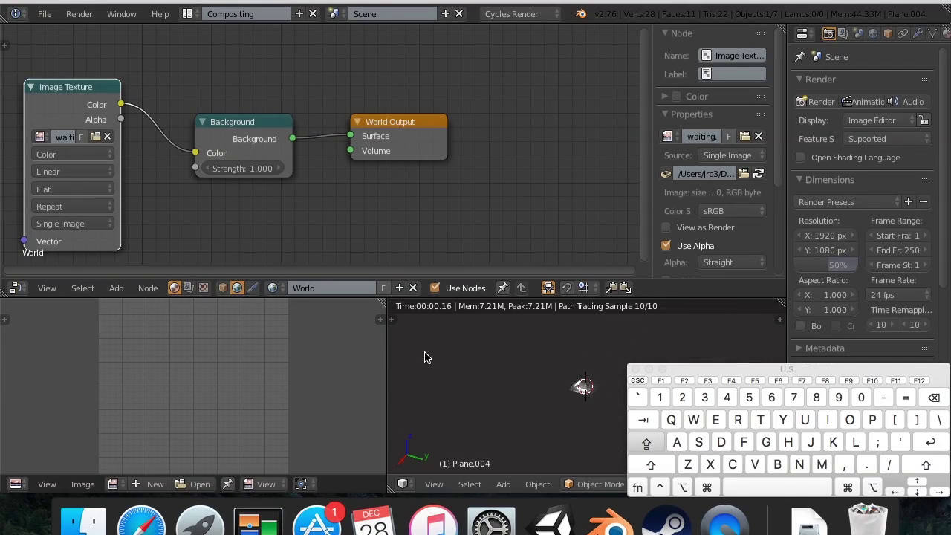
key("0")
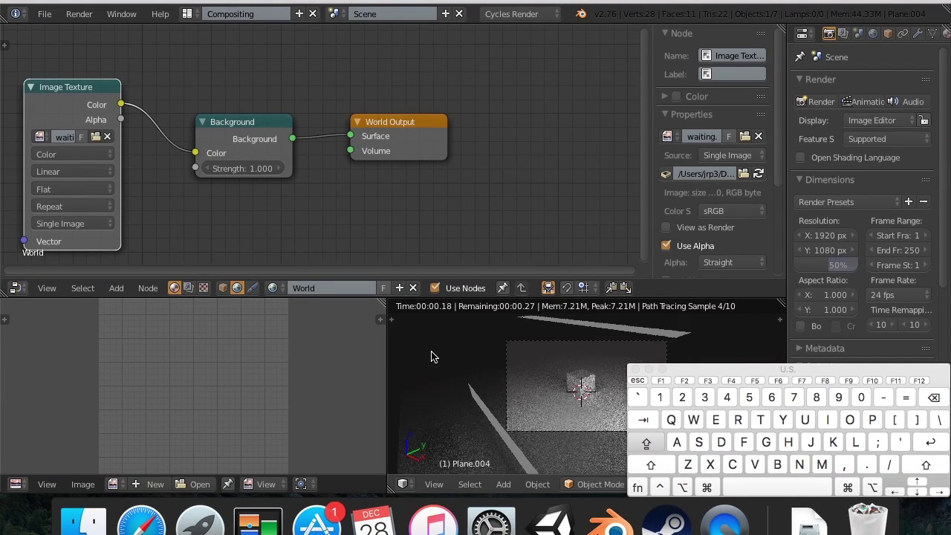
scroll(576, 360, "up", 2)
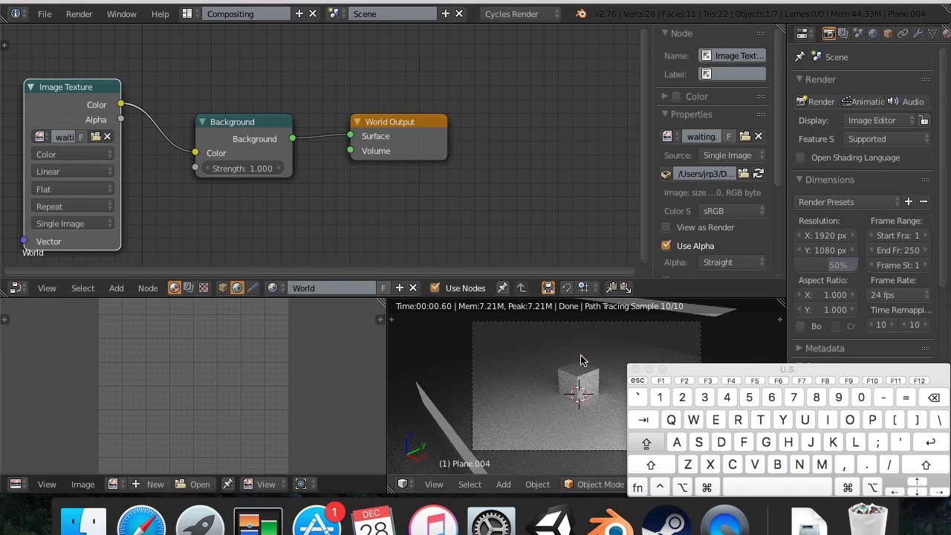
key("F12")
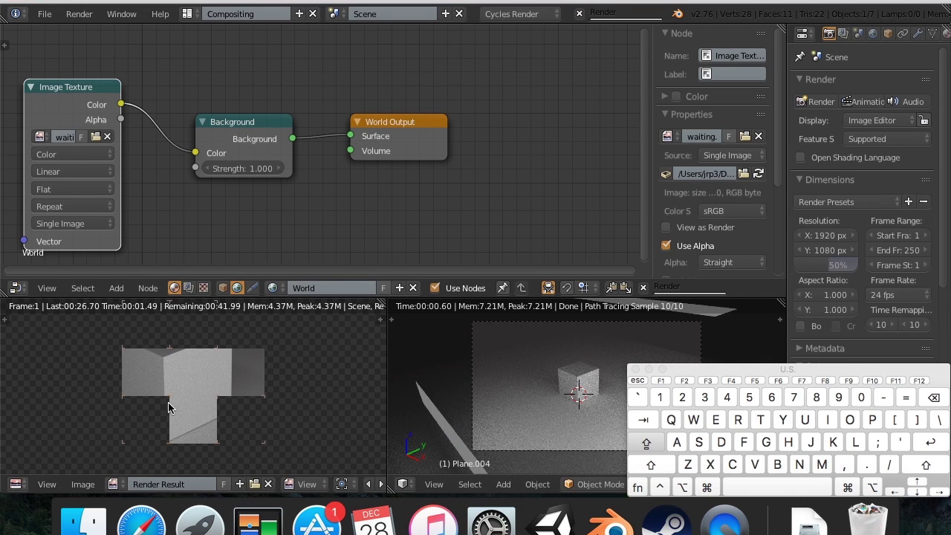
scroll(169, 402, "down", 6)
scroll(169, 394, "up", 2)
left_click(115, 483)
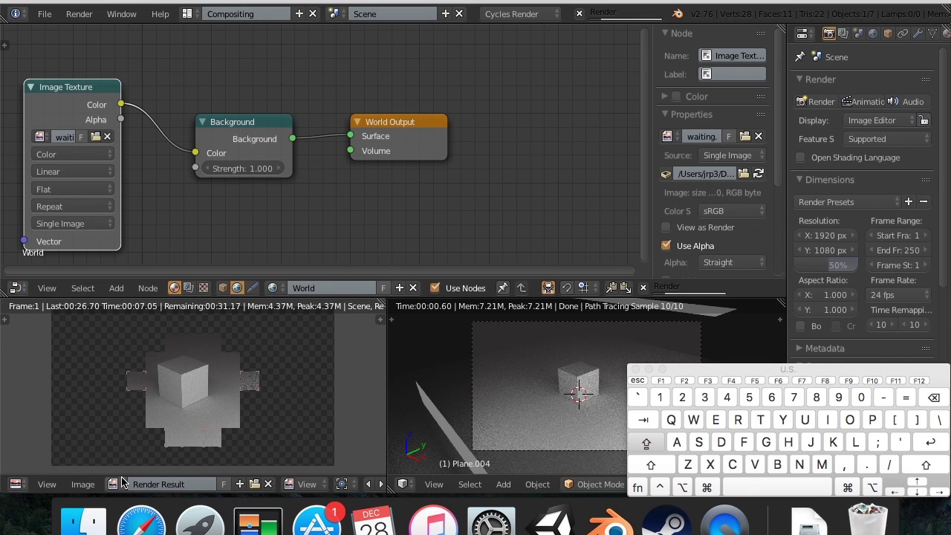
- Try the Non-Color Data colour space on the world's Image Texture node and switch it back to Color
left_click(72, 185)
left_click(72, 166)
left_click(71, 164)
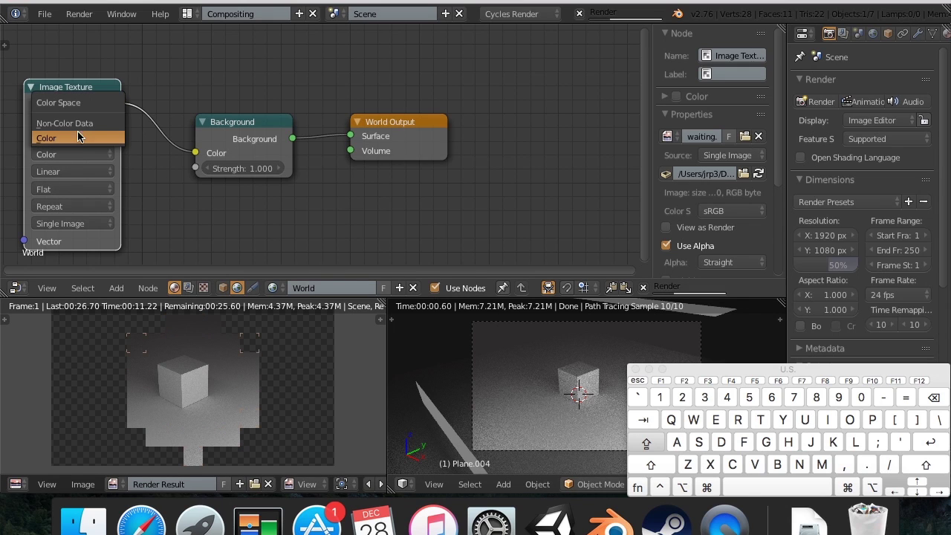
left_click(67, 124)
left_click(71, 164)
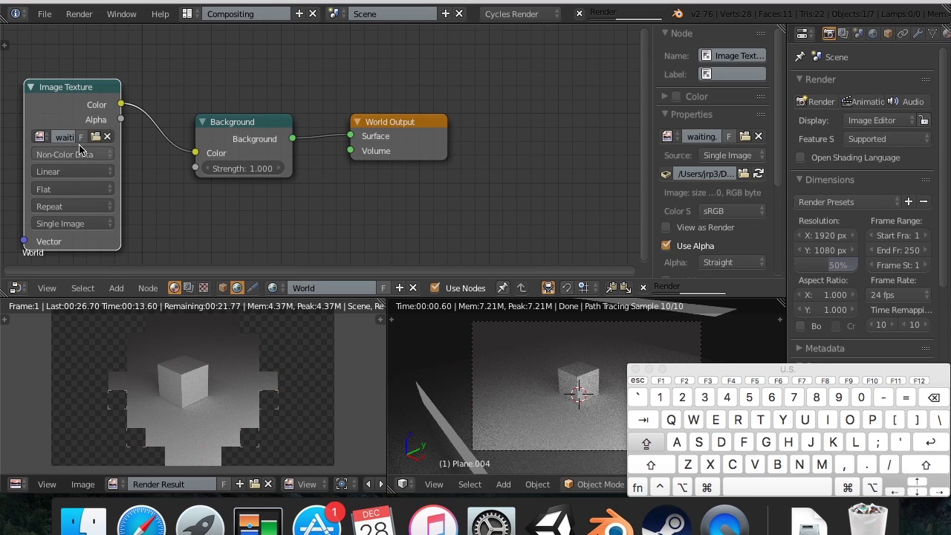
left_click(81, 139)
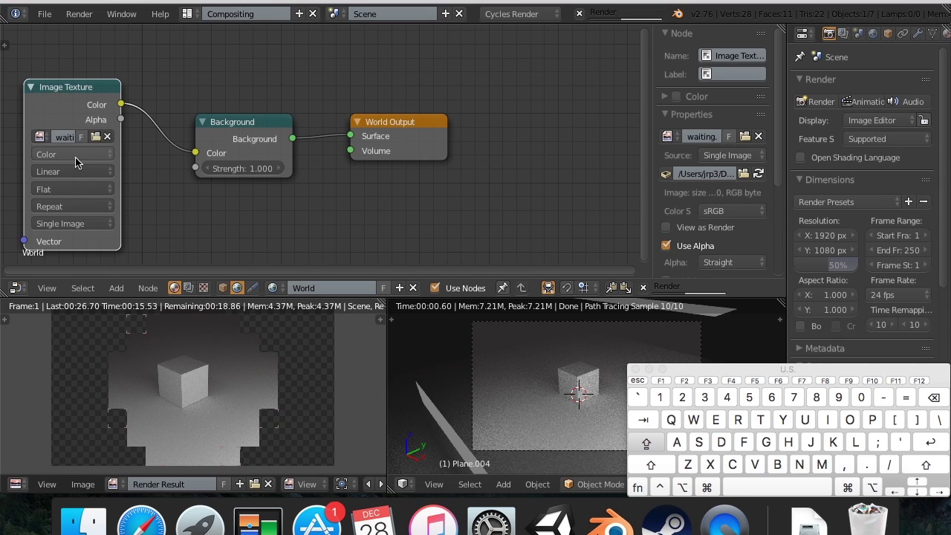
- Try Cubic interpolation on the Image Texture node and return it to Linear
left_click(77, 172)
left_click(80, 136)
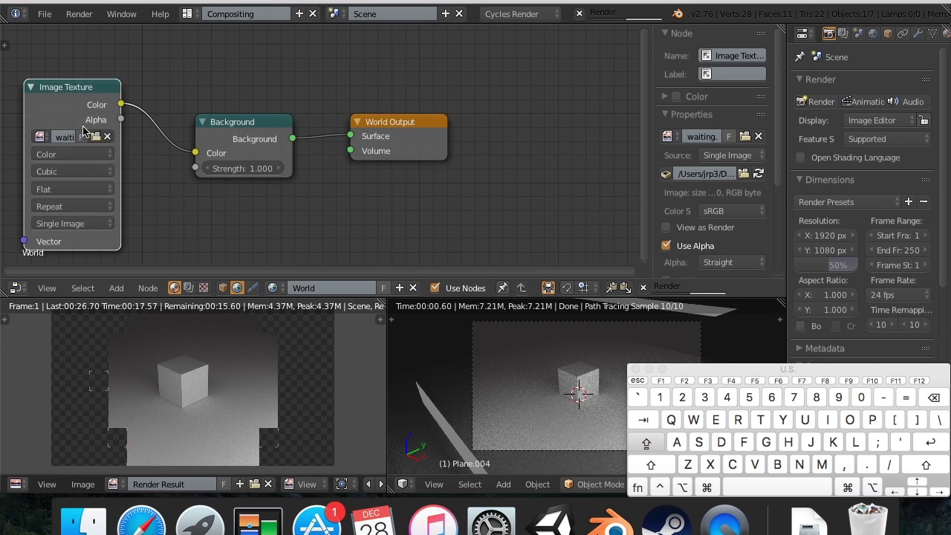
left_click(50, 173)
left_click(67, 155)
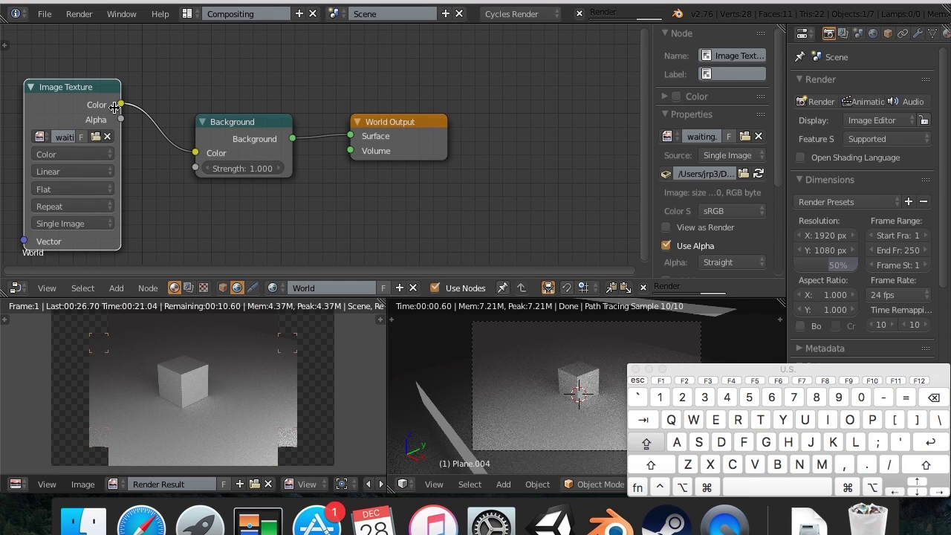
- Switch the Image Texture node's source to Generated and check its effect on the rendered camera view
left_click(83, 223)
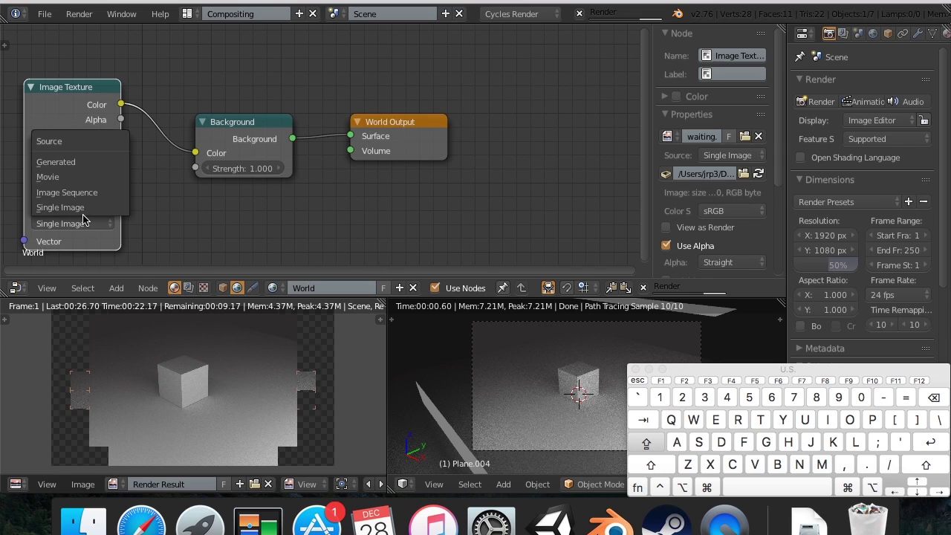
left_click(83, 162)
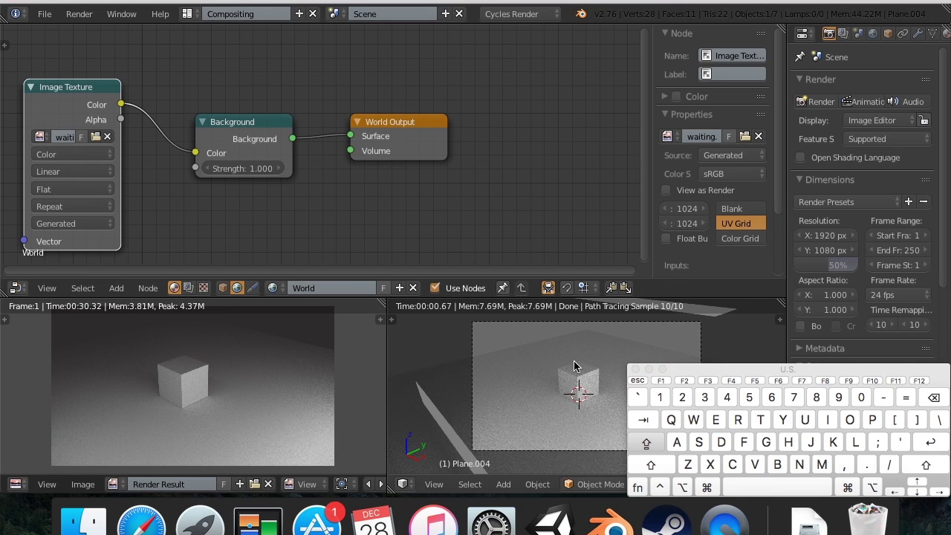
scroll(545, 361, "down", 1)
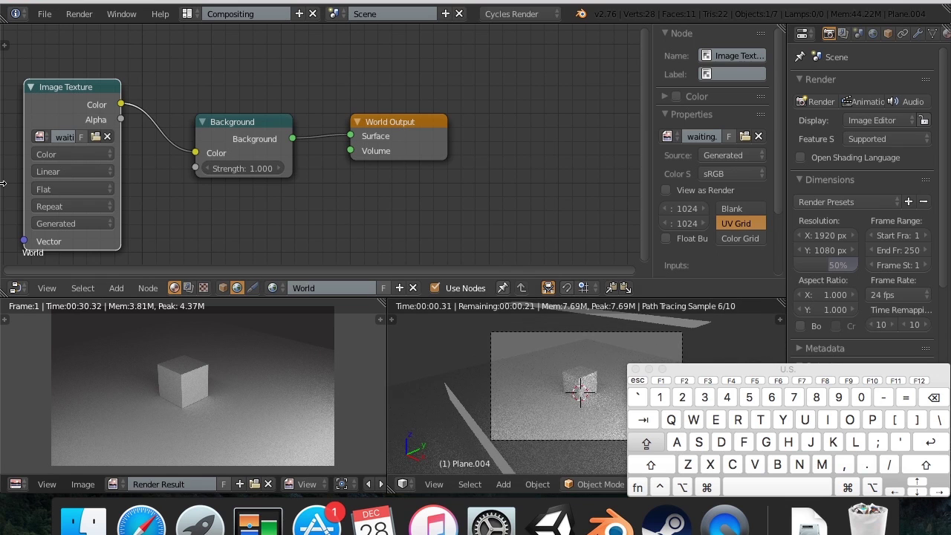
- Set the Image Texture node's source back to Single Image and check the world background around the cube in the rendered view
left_click(90, 224)
left_click(82, 207)
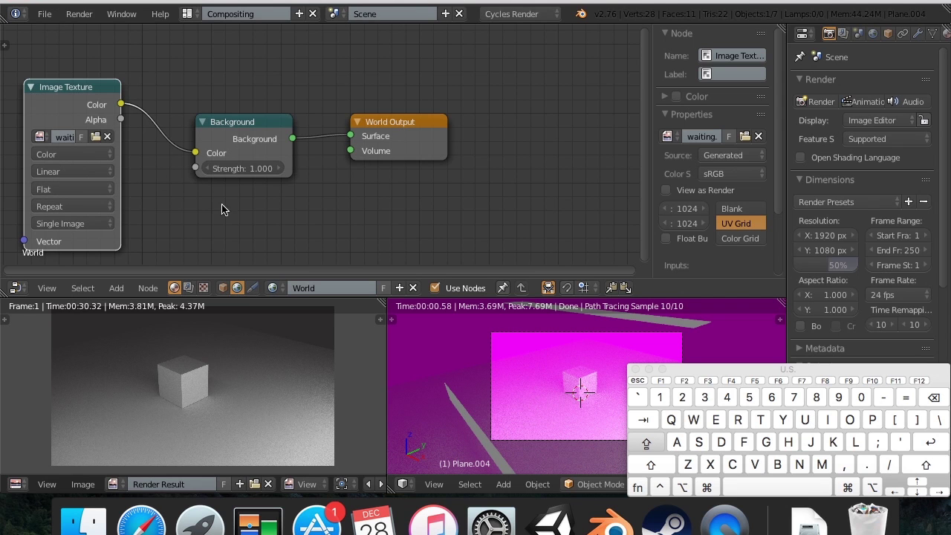
scroll(471, 414, "up", 5)
scroll(471, 413, "down", 2)
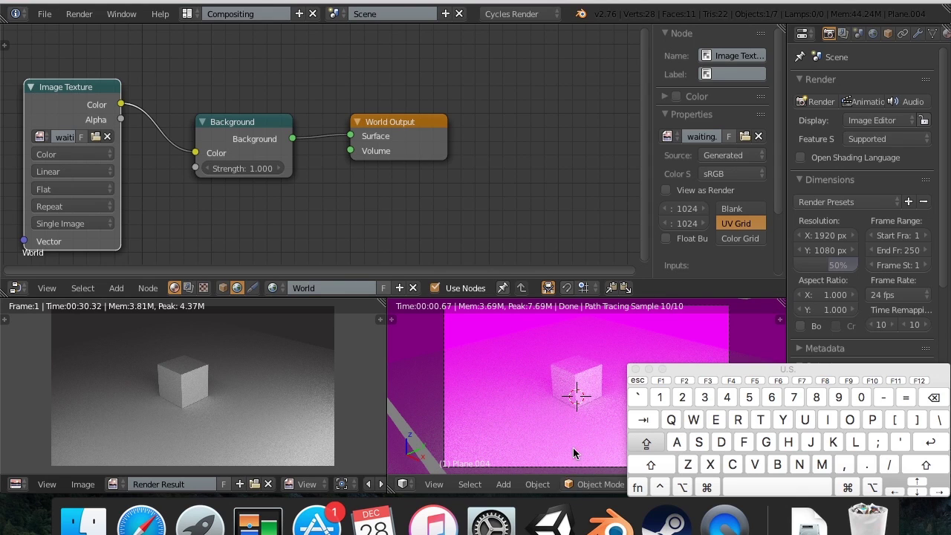
left_click_drag(722, 368, 724, 369)
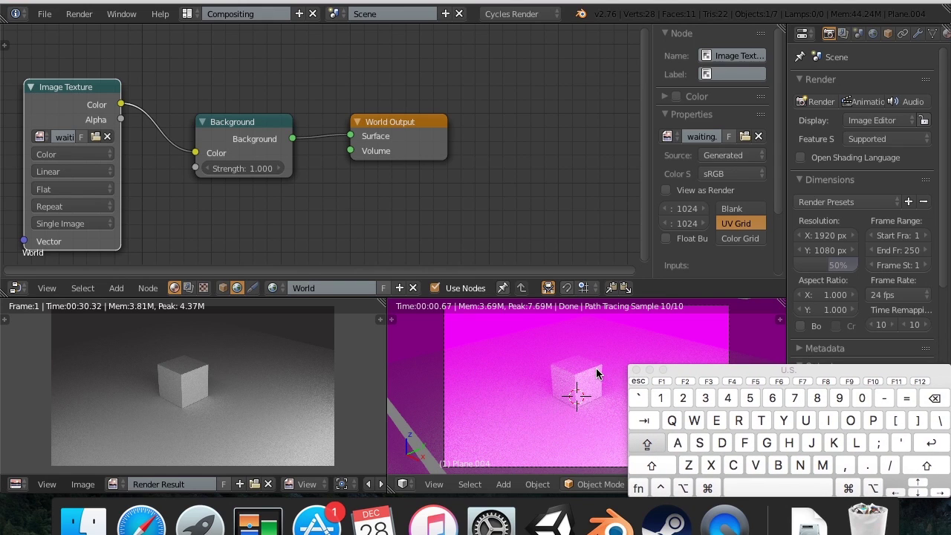